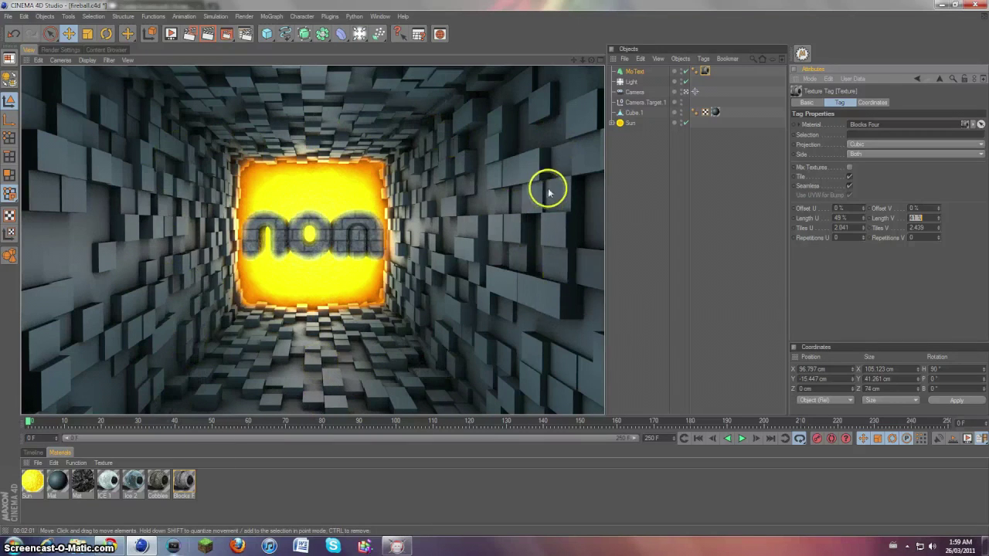
Step: Clear the render preview and orbit the view around the tunnel and NOM text
click(684, 92)
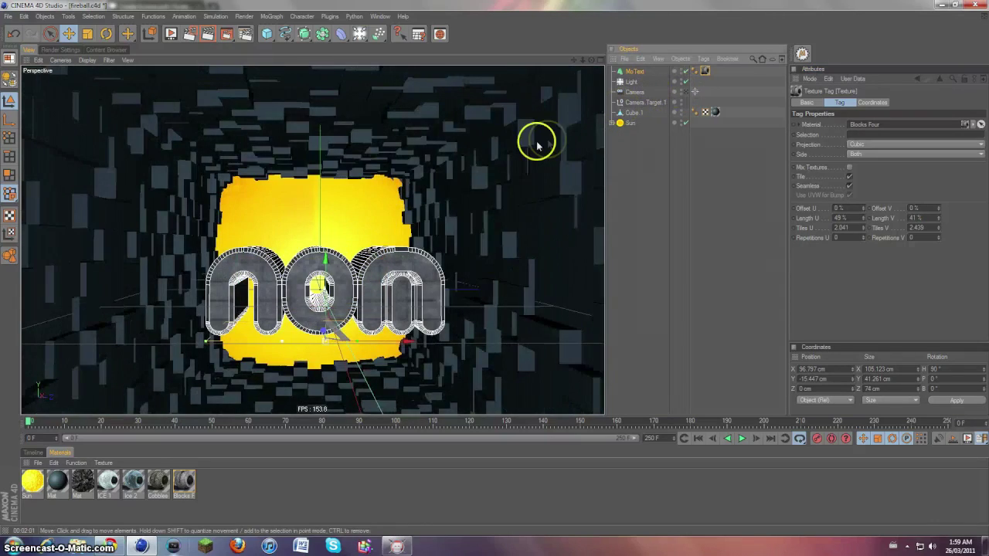
scroll(536, 144, down, 5)
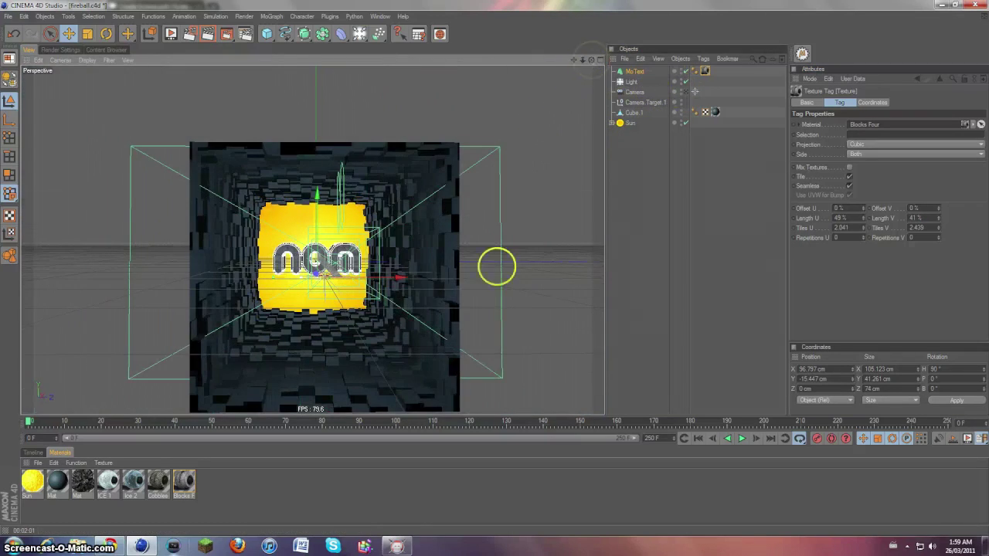
alt+drag(497, 265, 517, 93)
scroll(514, 92, down, 5)
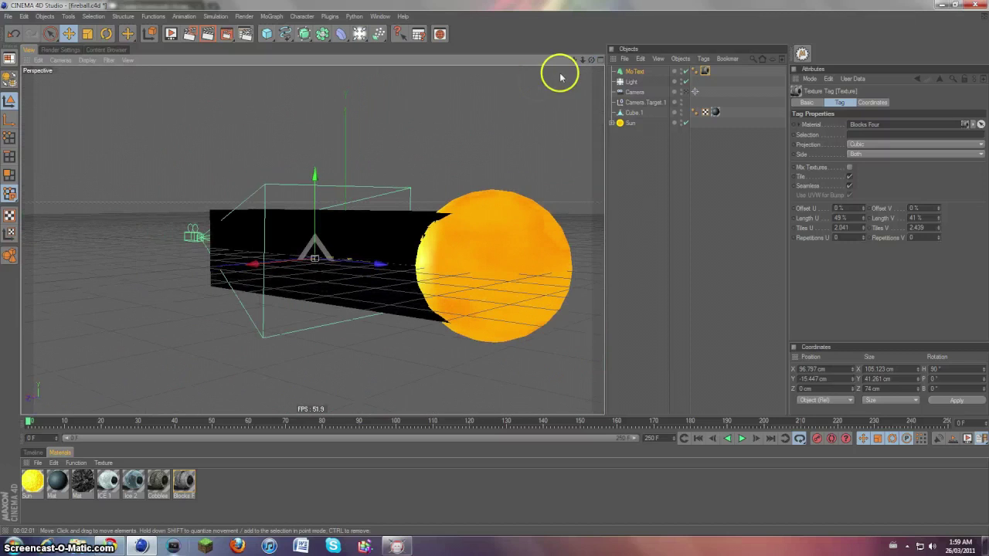
mouse_move(494, 259)
alt+mouse_down()
mouse_move(433, 243)
mouse_move(513, 272)
mouse_move(494, 267)
alt+mouse_up()
scroll(521, 139, up, 8)
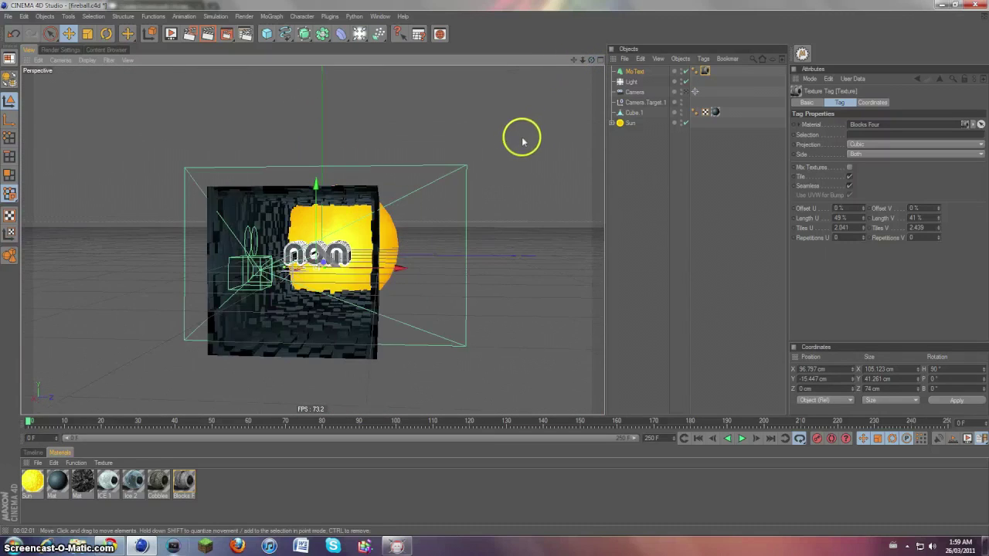
drag(592, 57, 496, 266)
scroll(495, 266, down, 6)
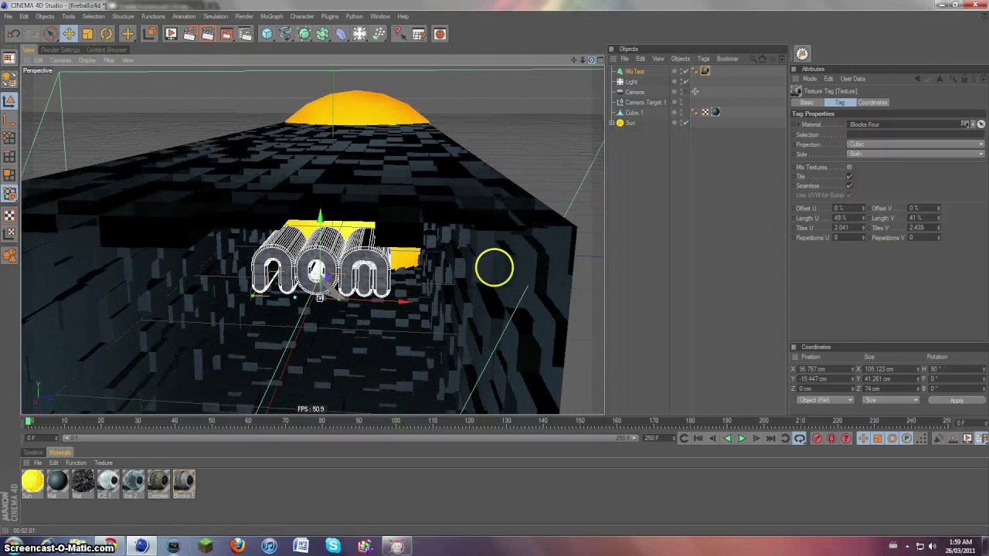
Step: Set the MoText depth to 30, frame the view down the tunnel, and switch to Chrome
click(632, 71)
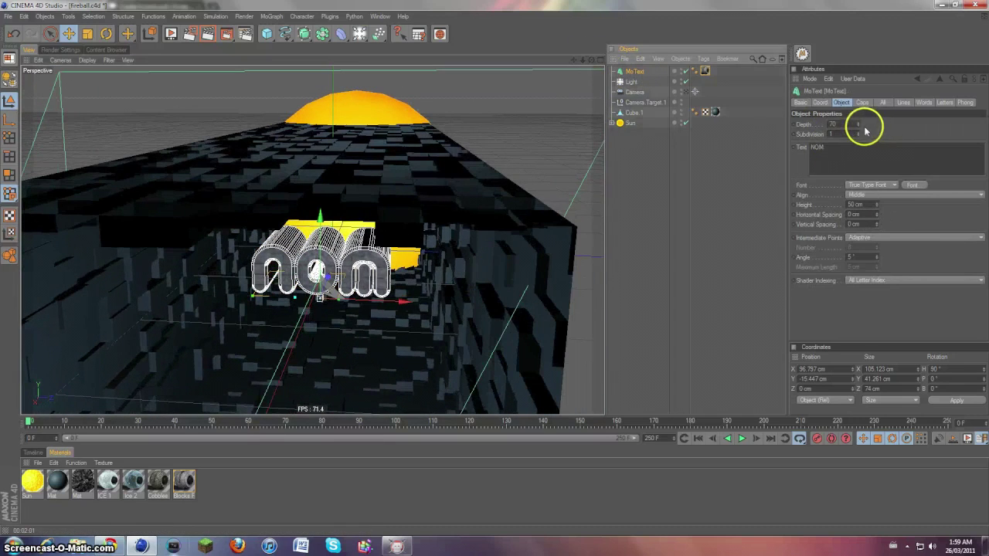
drag(858, 125, 857, 124)
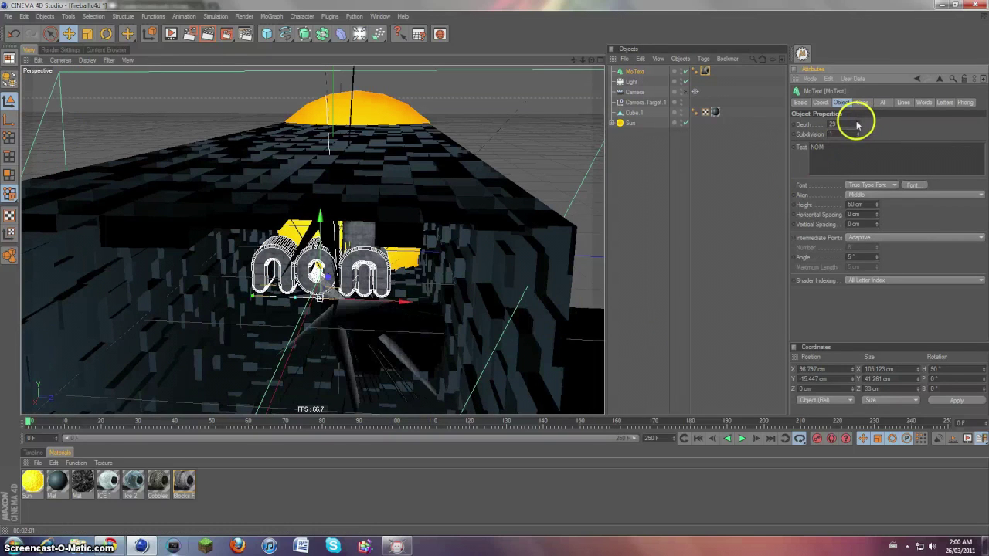
click(856, 122)
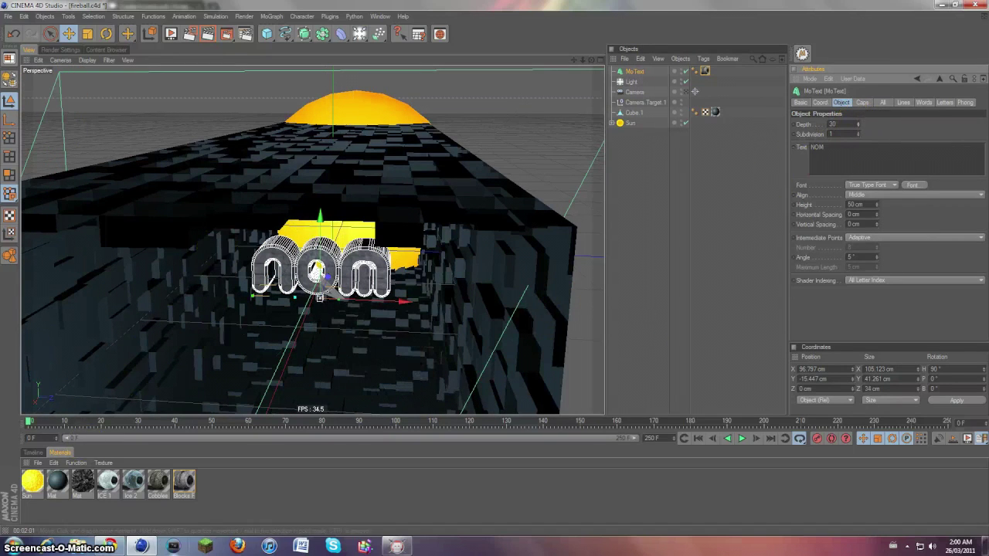
drag(591, 60, 492, 267)
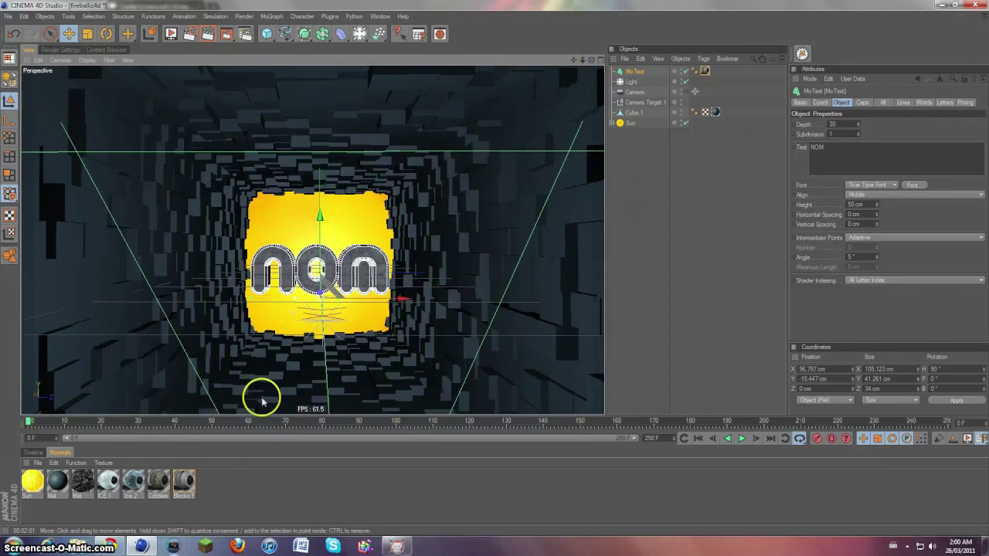
click(115, 545)
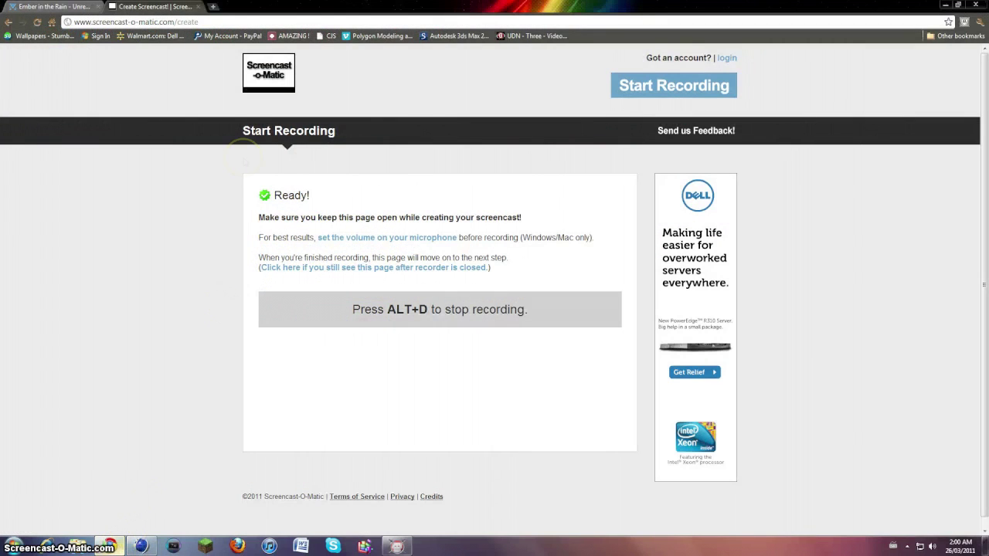
Step: Scroll through the Ember in the Rain free plugins: PXG, True Symmetry, Selection Tools 1.0
click(50, 7)
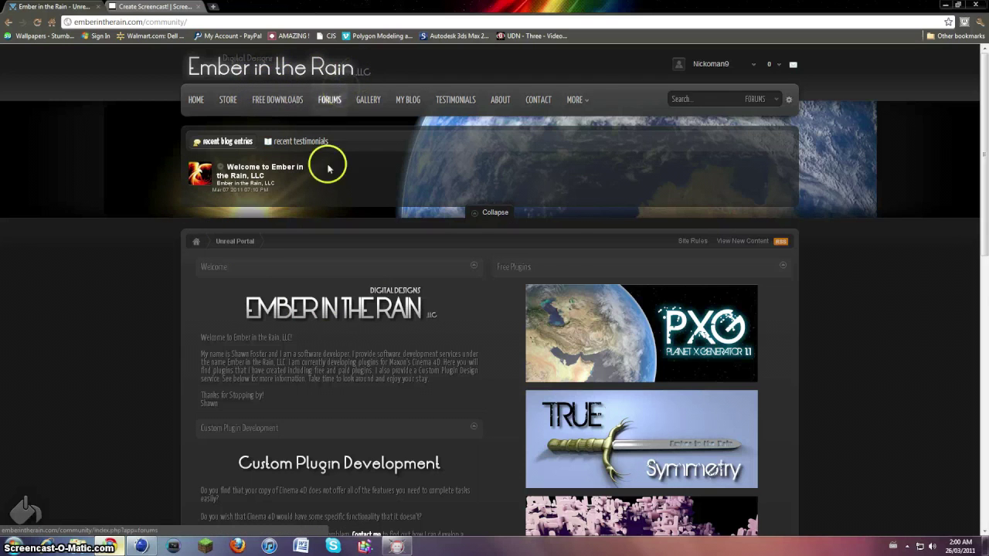
scroll(761, 298, down, 1)
scroll(345, 226, up, 1)
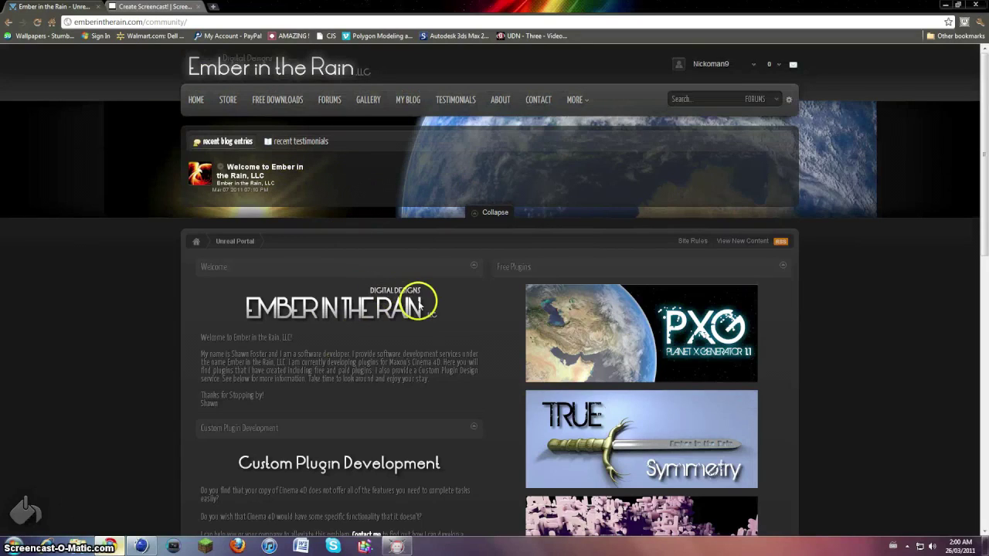
scroll(437, 303, down, 2)
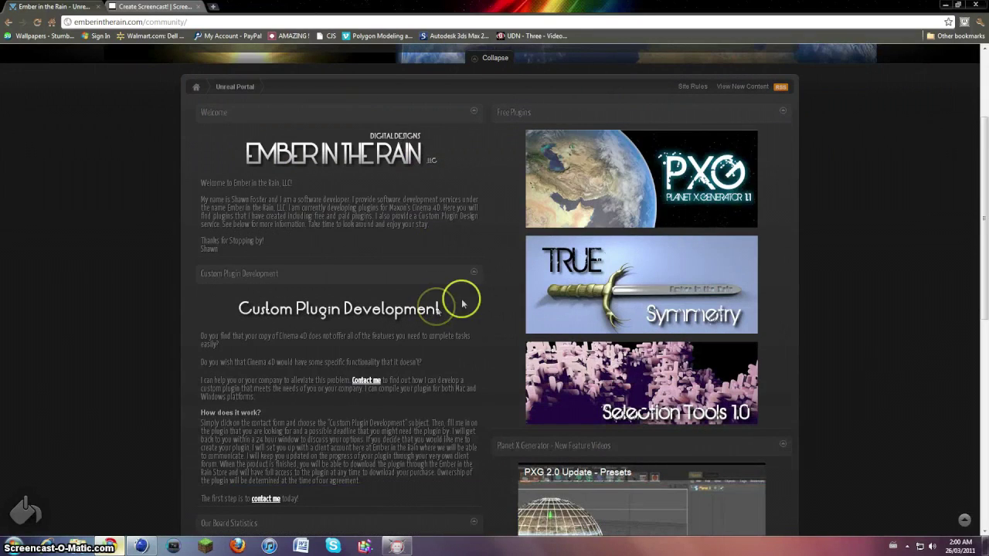
scroll(663, 278, up, 2)
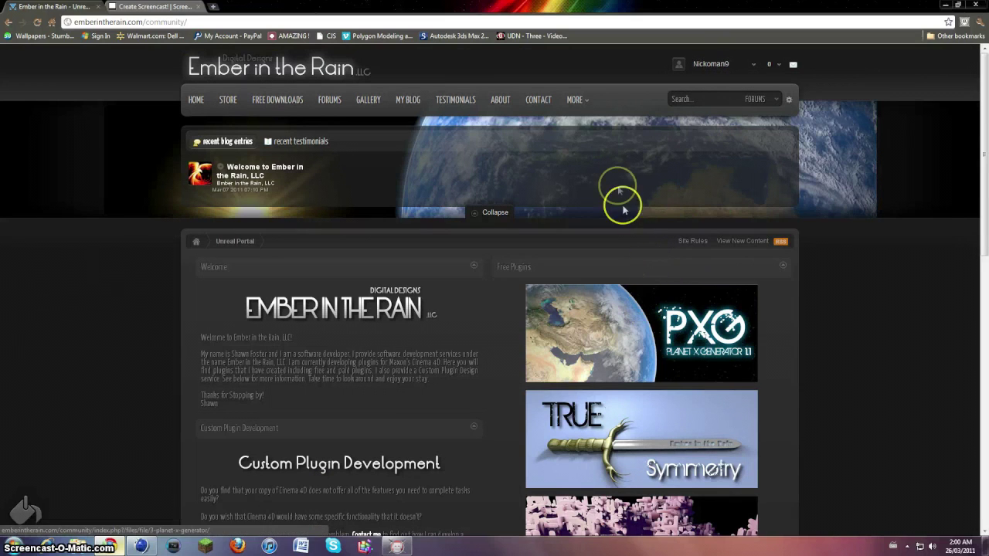
scroll(666, 324, down, 1)
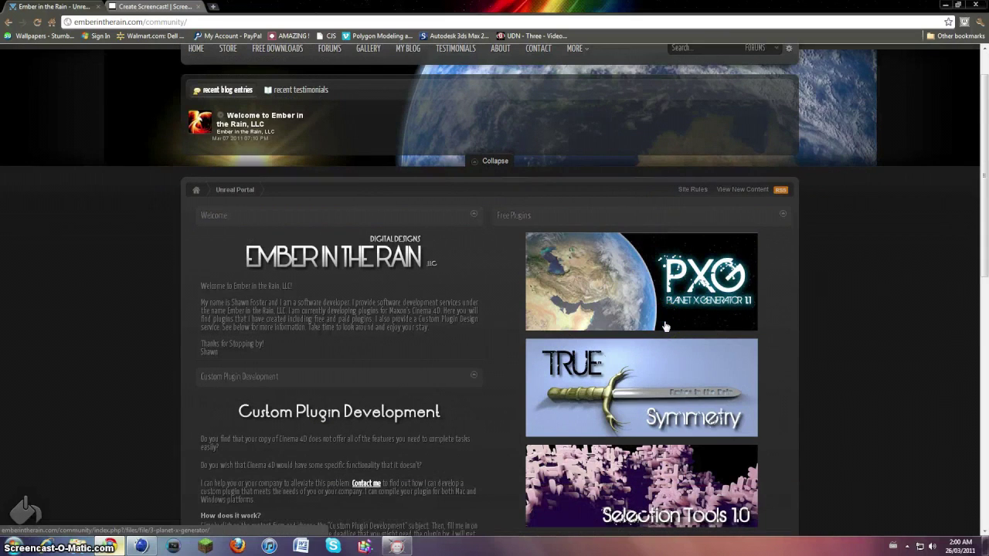
scroll(666, 326, down, 1)
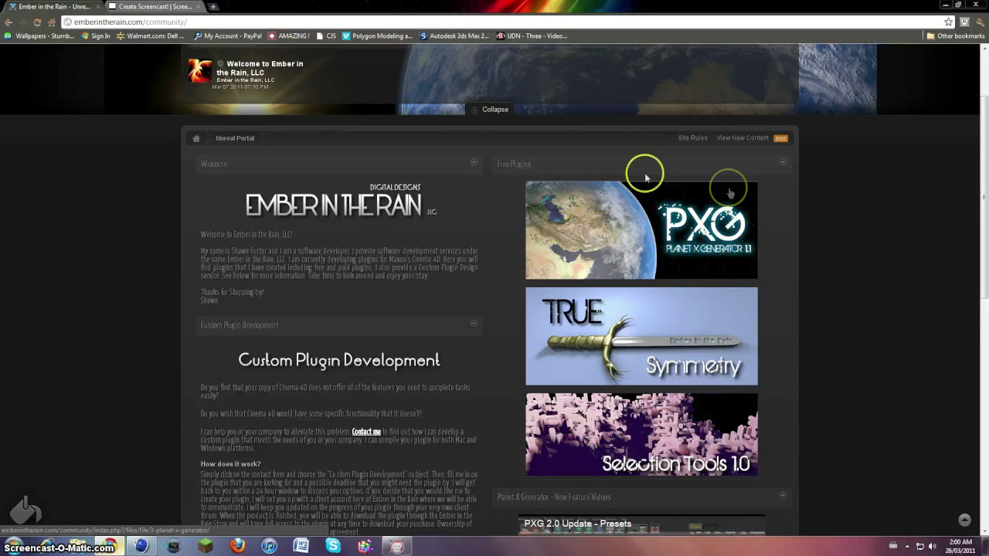
scroll(661, 232, down, 2)
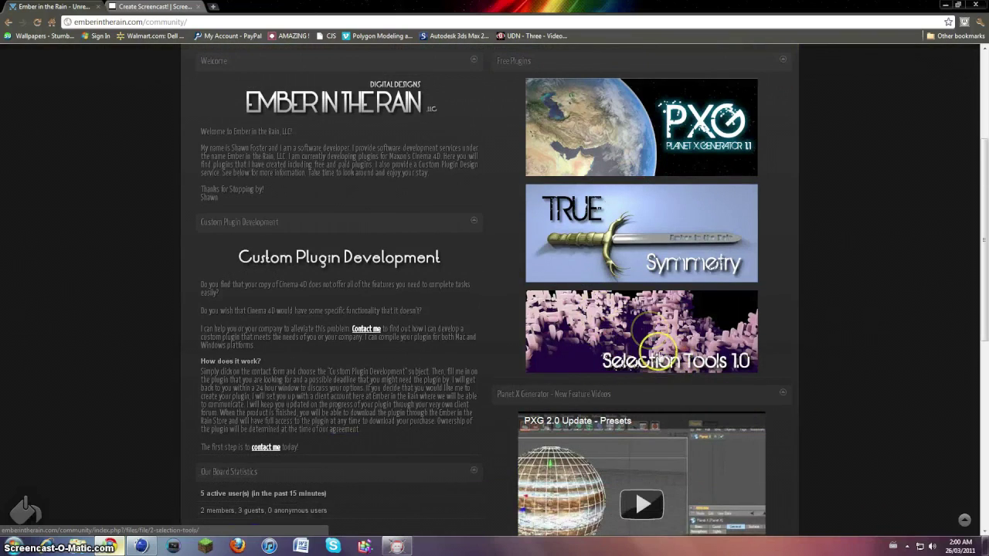
scroll(690, 338, up, 4)
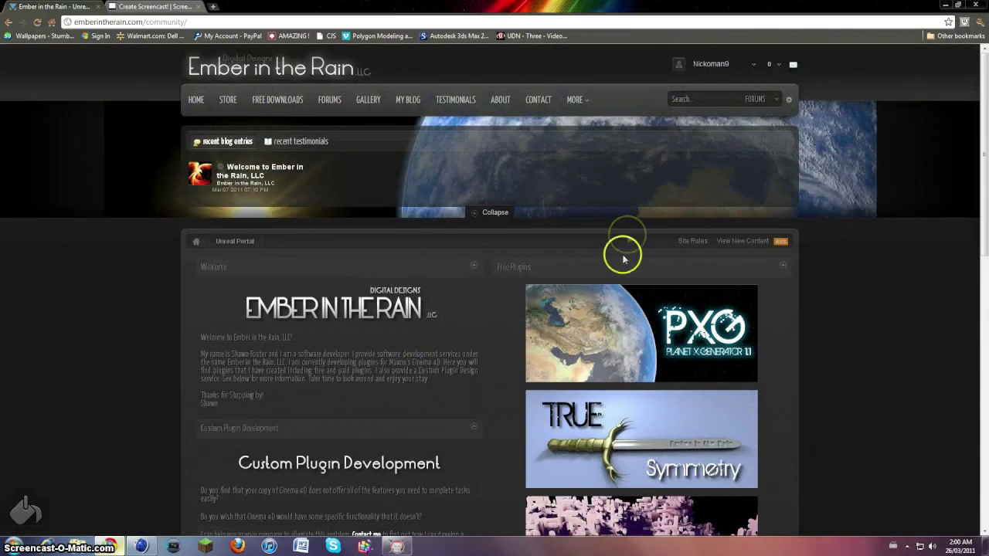
click(89, 549)
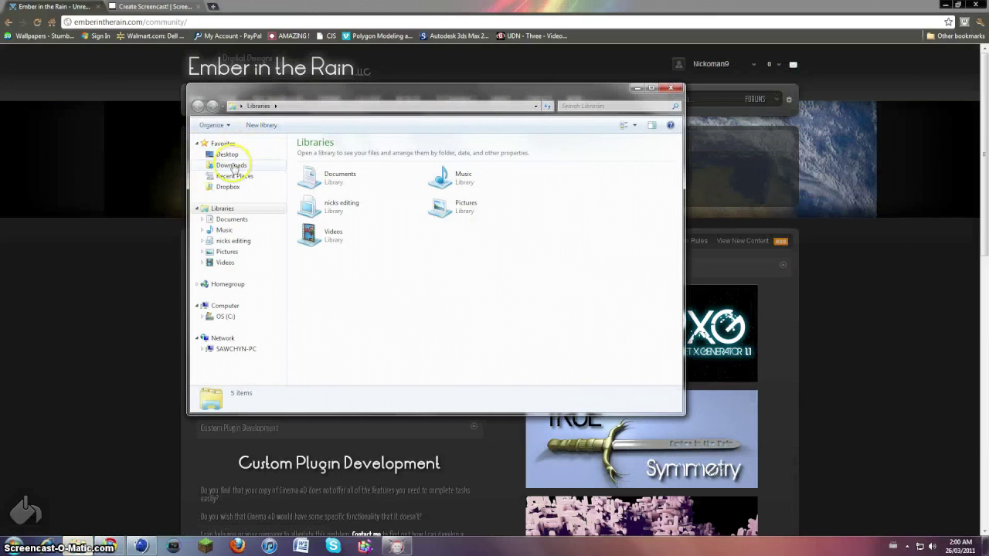
Step: Browse the nick folder under Downloads, then close the Explorer window
click(231, 165)
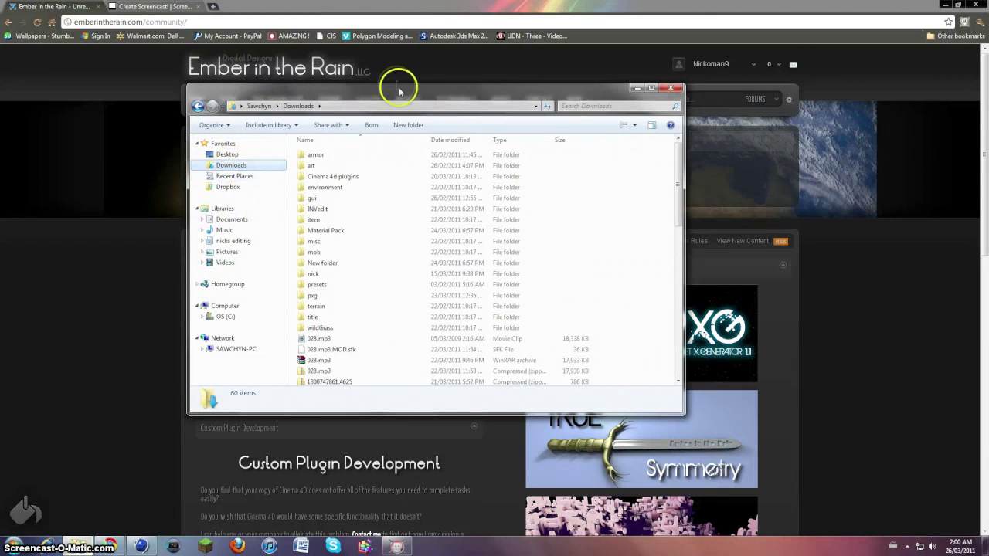
click(365, 273)
scroll(371, 270, down, 6)
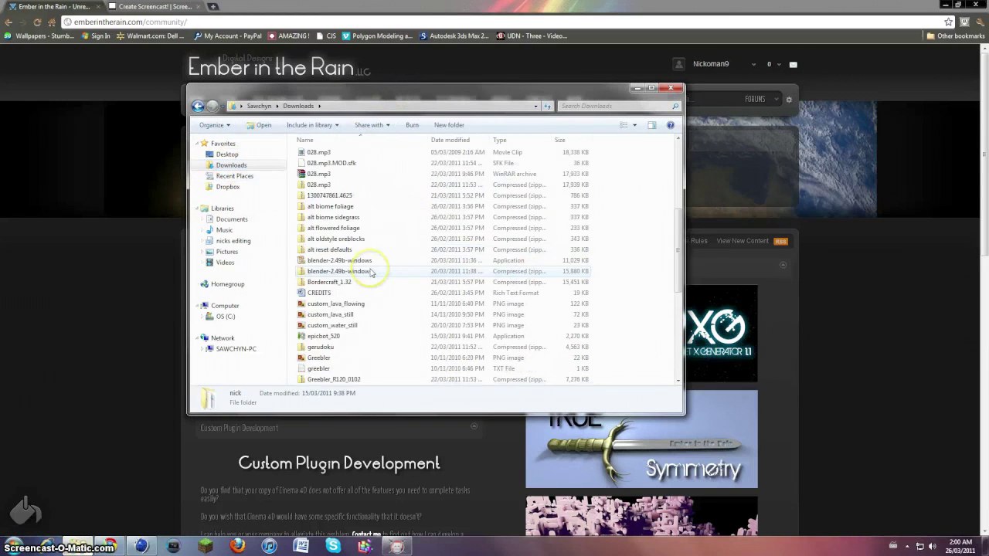
scroll(362, 278, down, 5)
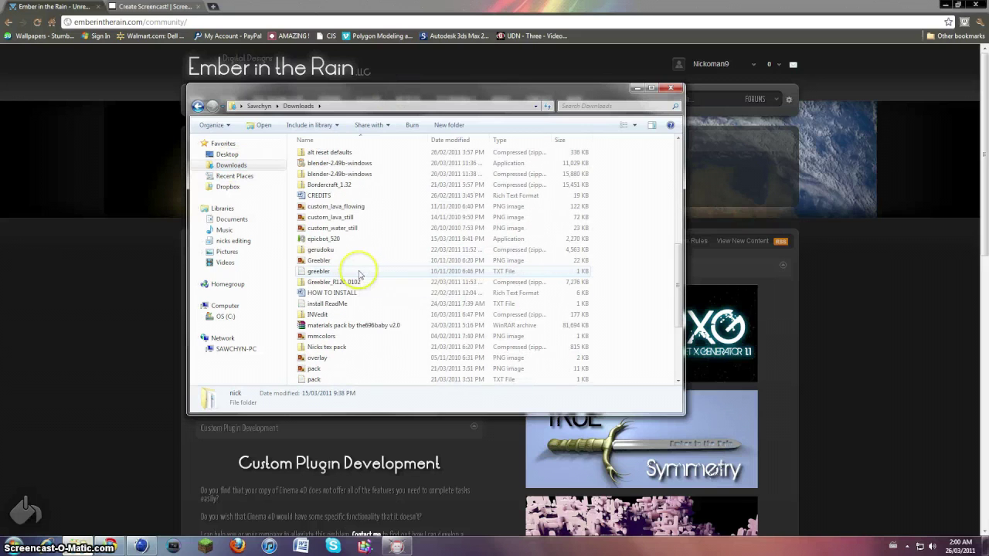
scroll(359, 284, down, 2)
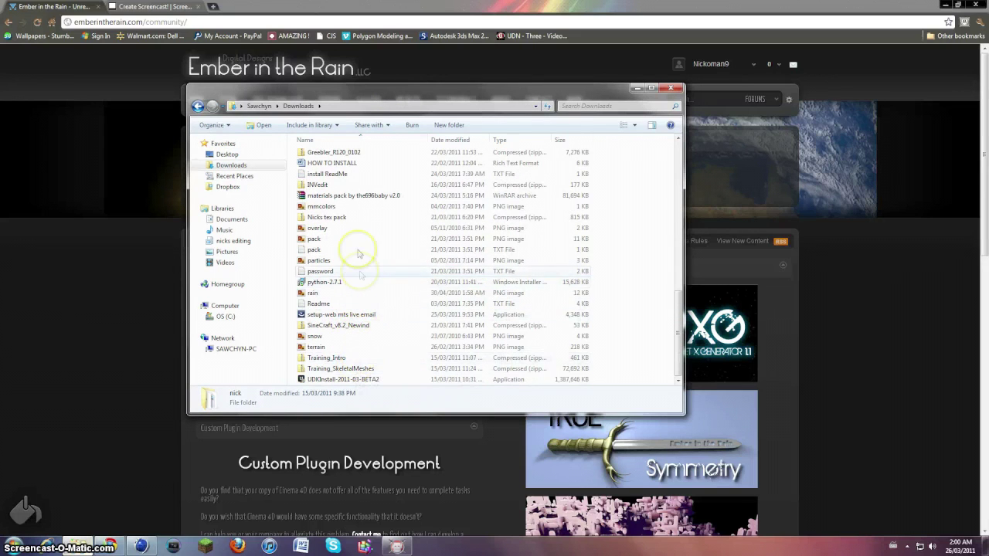
scroll(369, 259, up, 2)
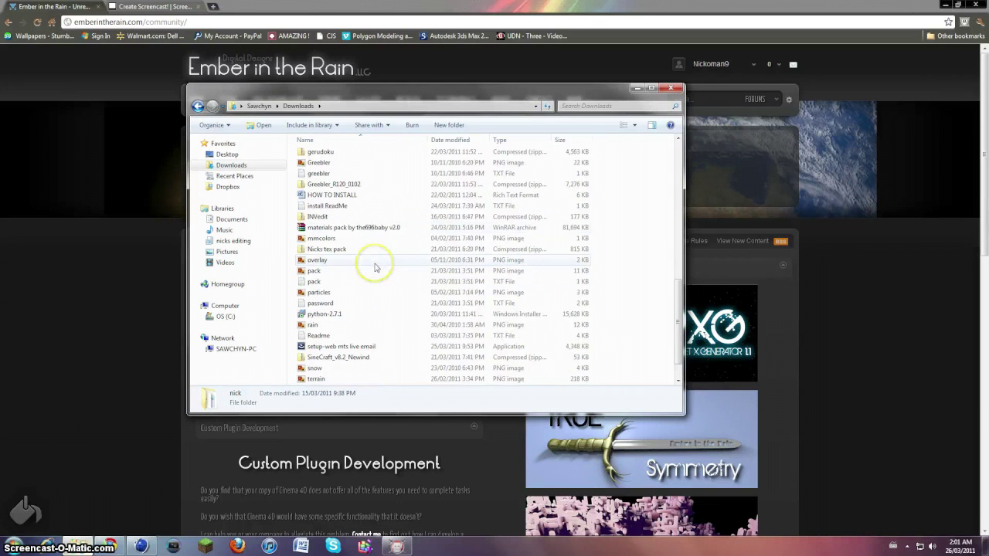
scroll(371, 262, up, 7)
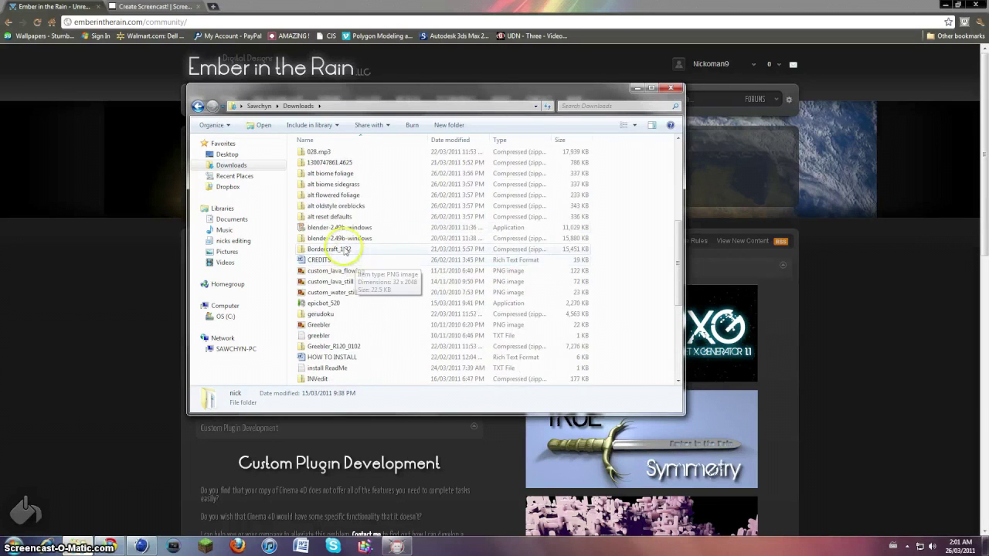
scroll(357, 251, up, 2)
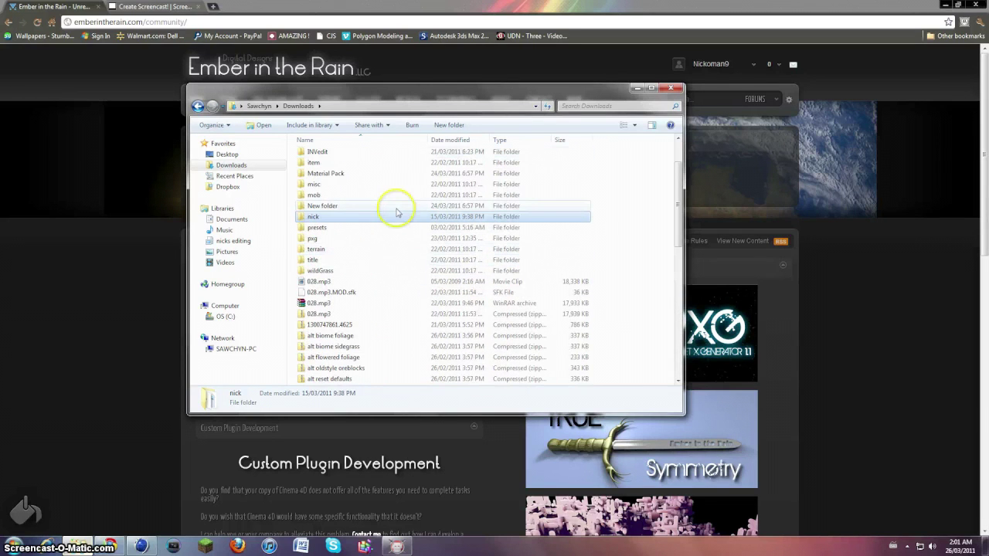
click(670, 88)
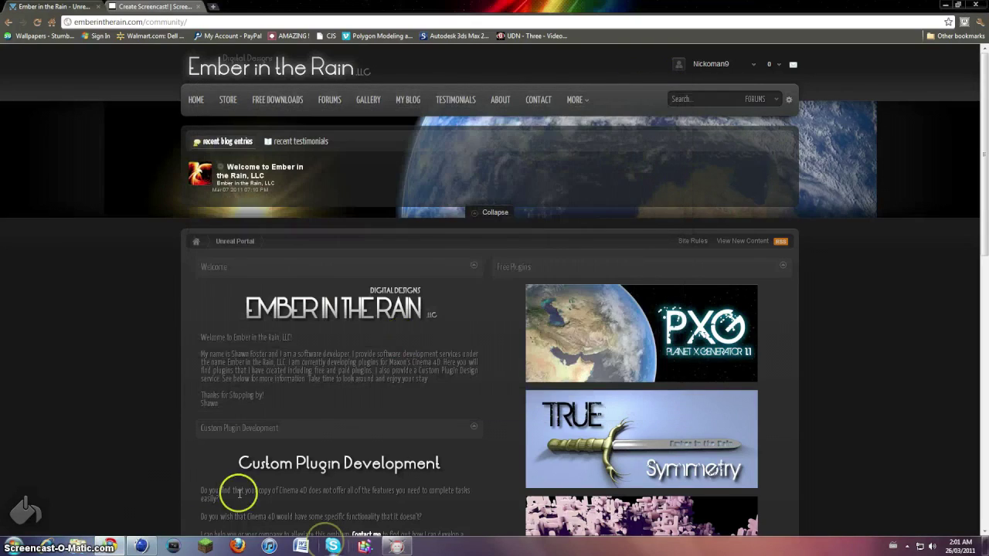
Step: Minimize the windows and open the CINEMA 4D desktop shortcut's file location
click(142, 543)
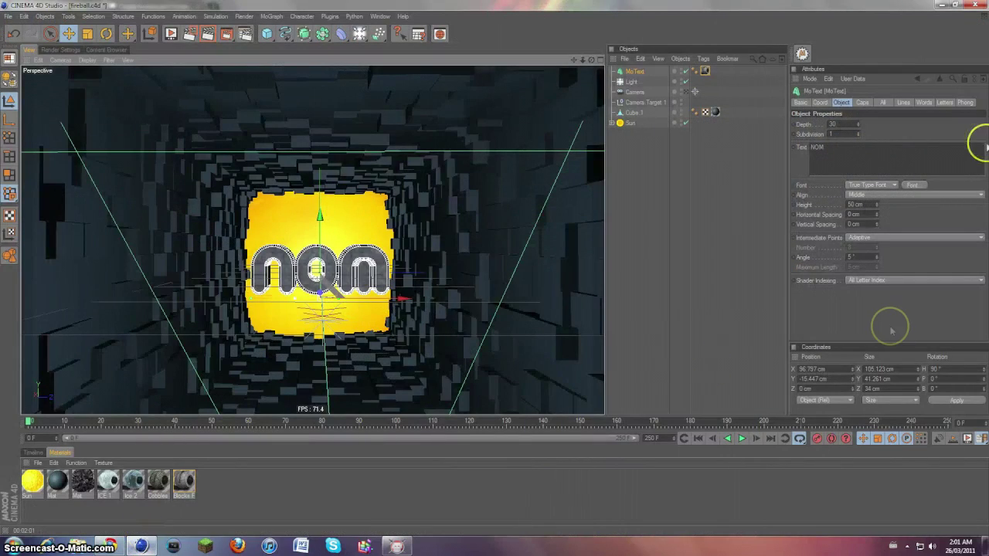
click(941, 7)
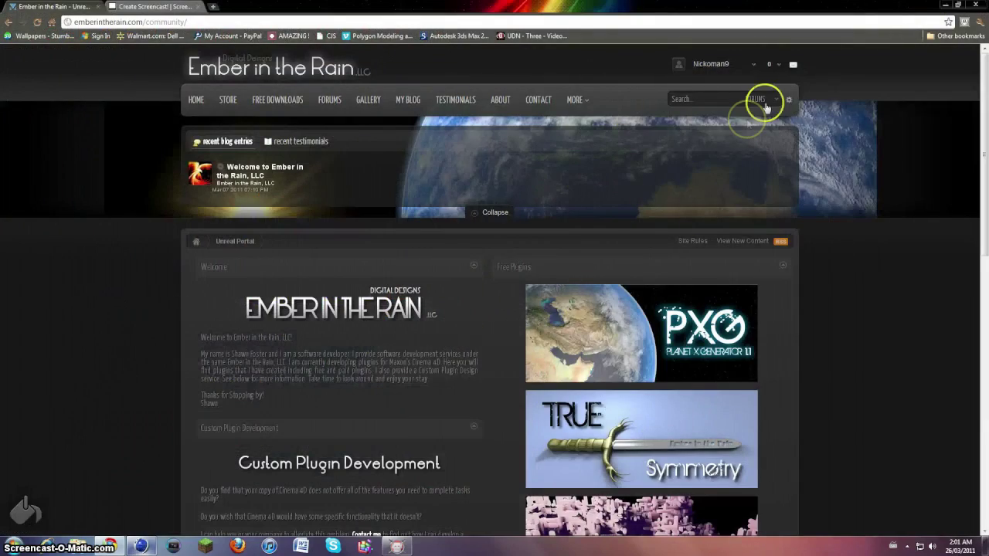
click(945, 5)
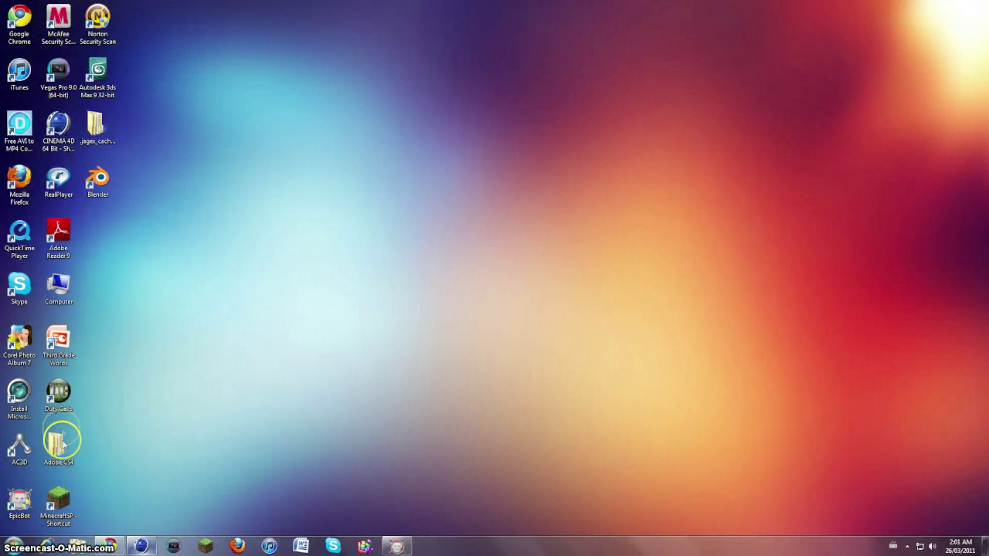
click(54, 124)
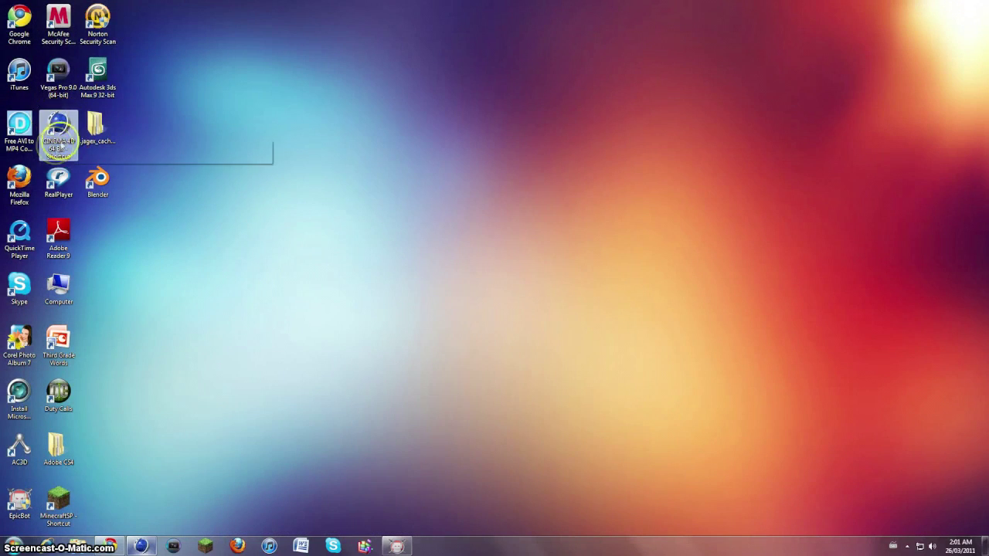
right_click(57, 129)
click(101, 159)
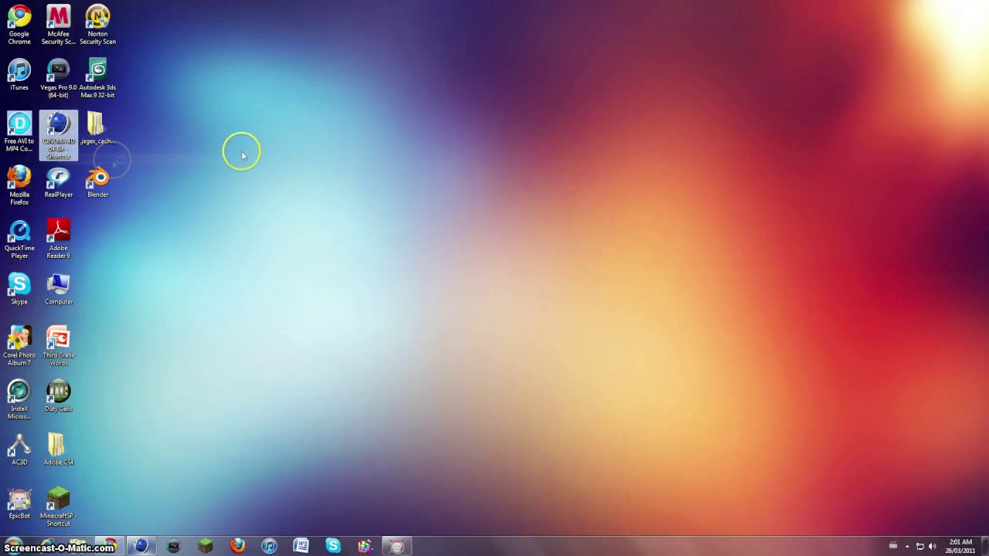
drag(442, 95, 504, 149)
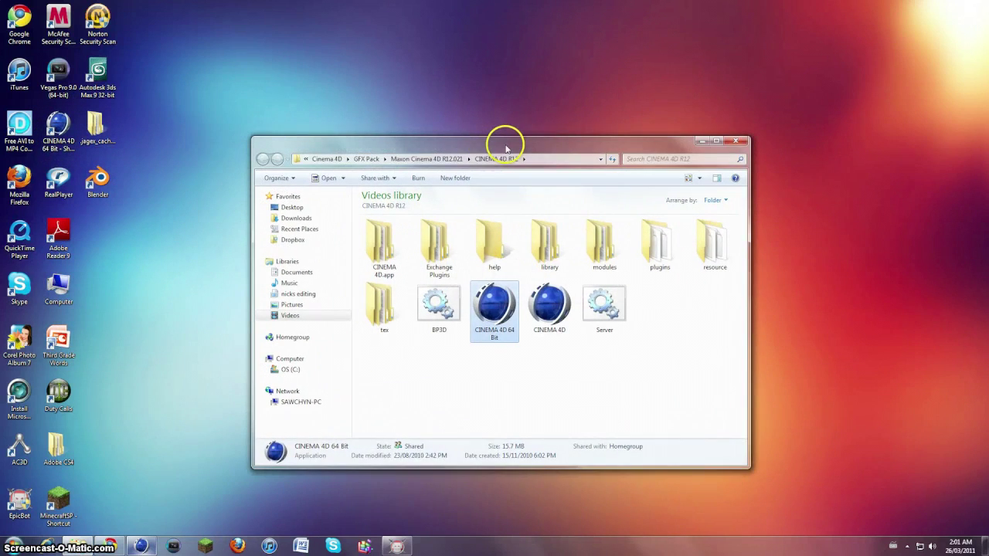
Step: Inspect plugins > Planet X Generator R12 > res, then go back to the plugins folder
double_click(638, 245)
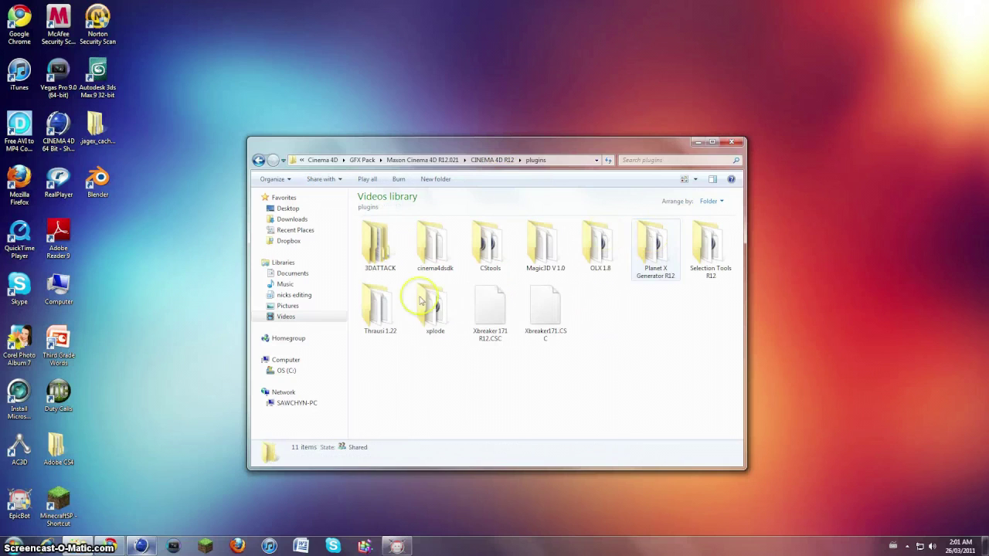
right_click(661, 405)
click(646, 329)
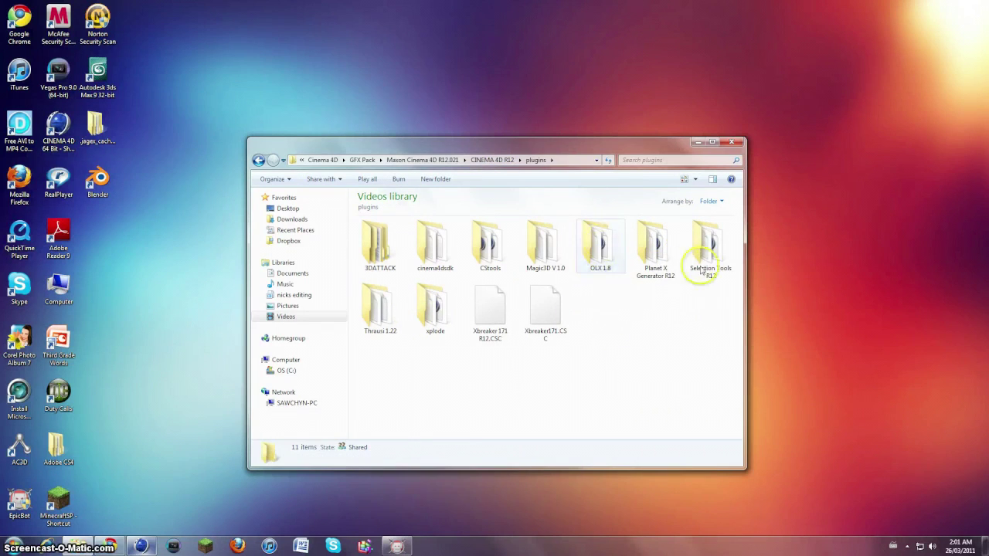
click(655, 267)
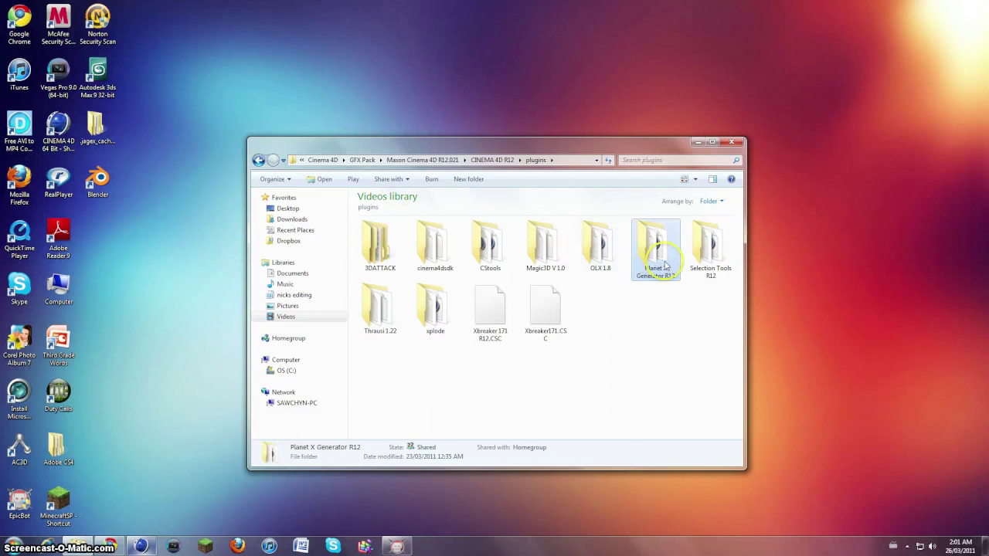
double_click(666, 265)
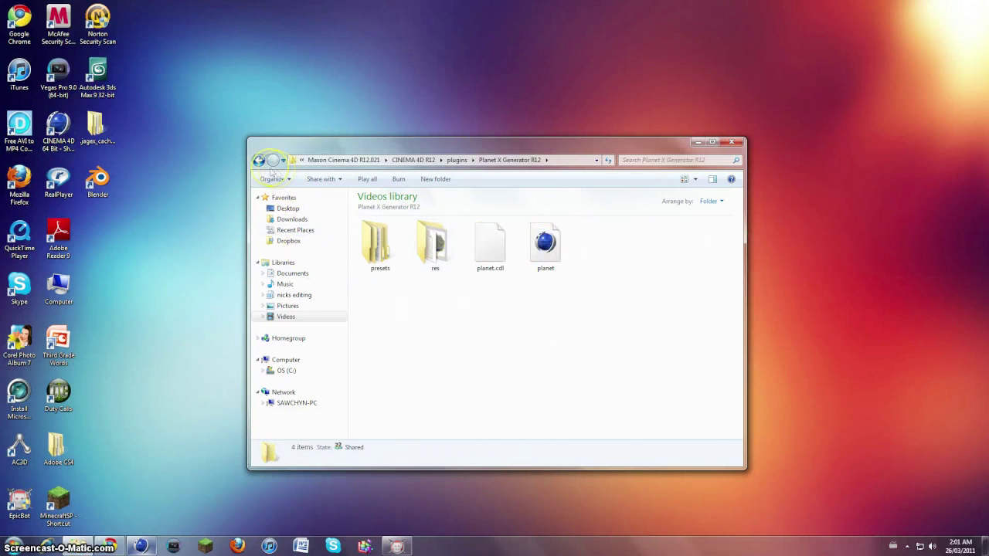
double_click(433, 255)
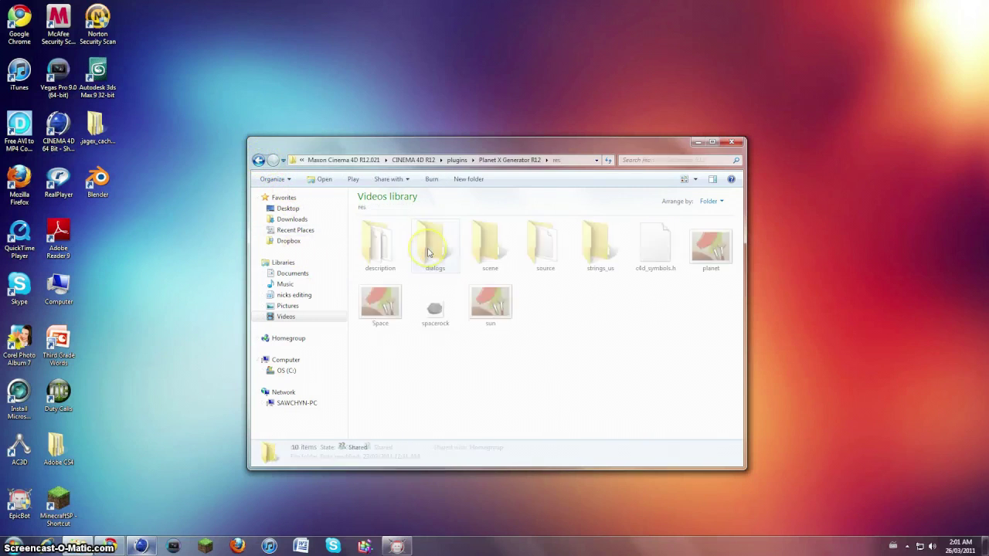
click(259, 160)
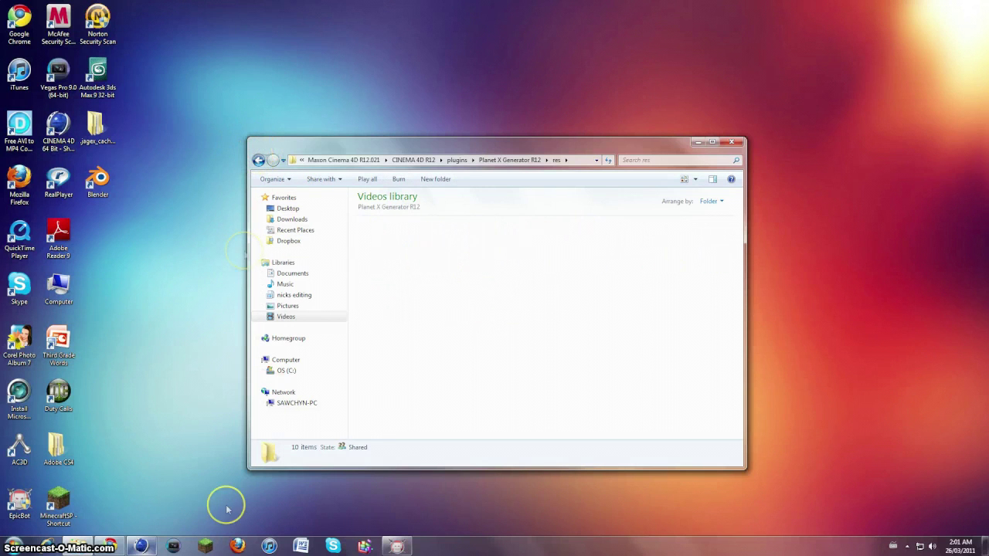
click(259, 160)
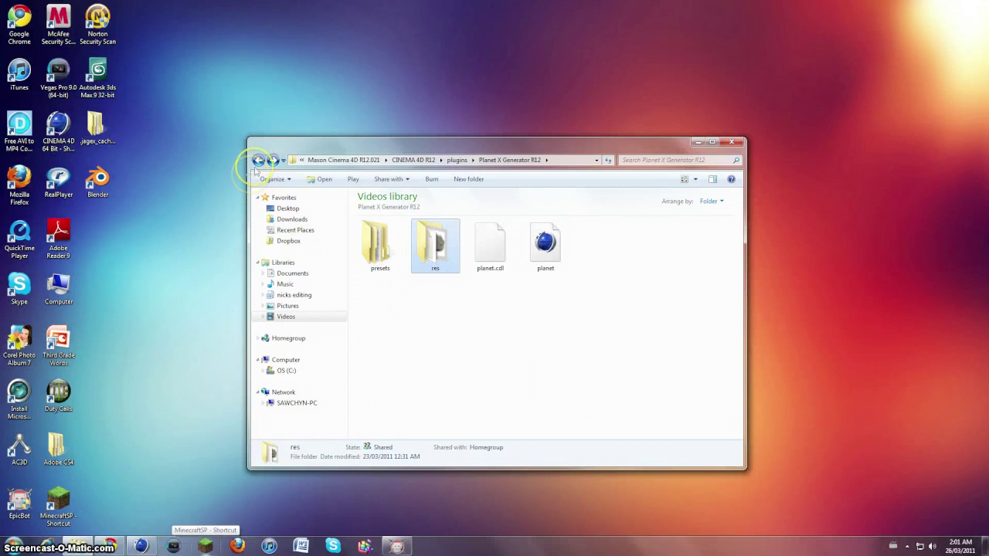
Step: Open the Planet X Generator 1.1 page and highlight its note about downloading presets
click(111, 546)
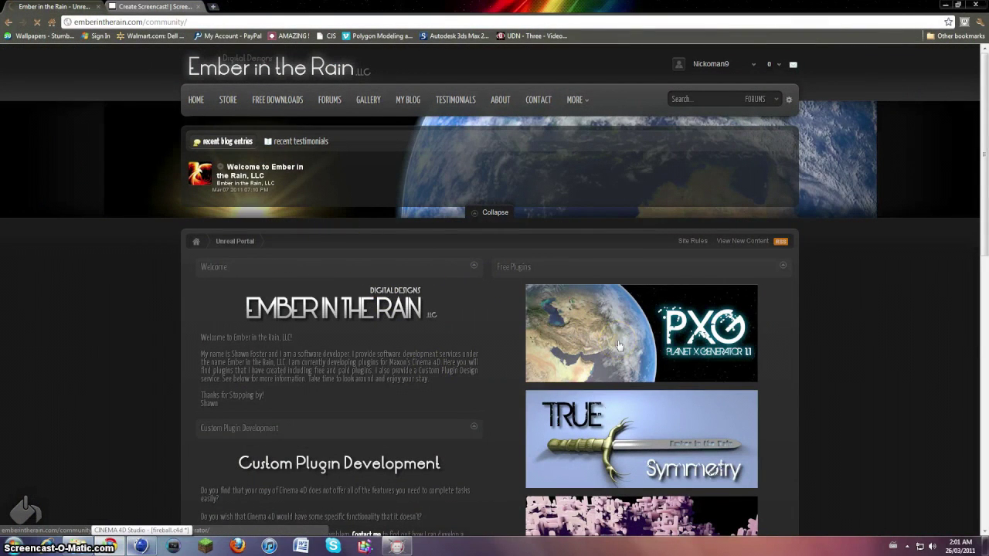
click(678, 317)
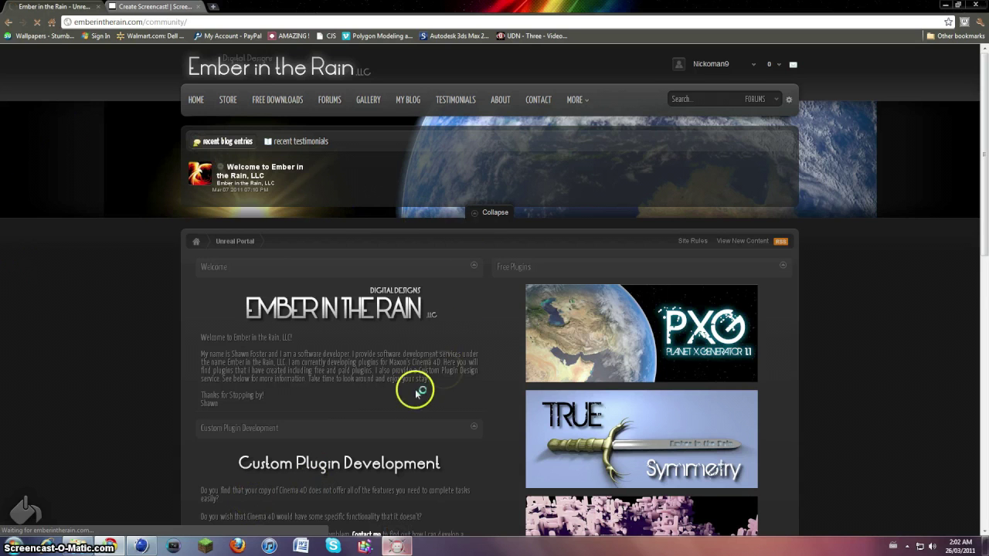
scroll(412, 390, down, 3)
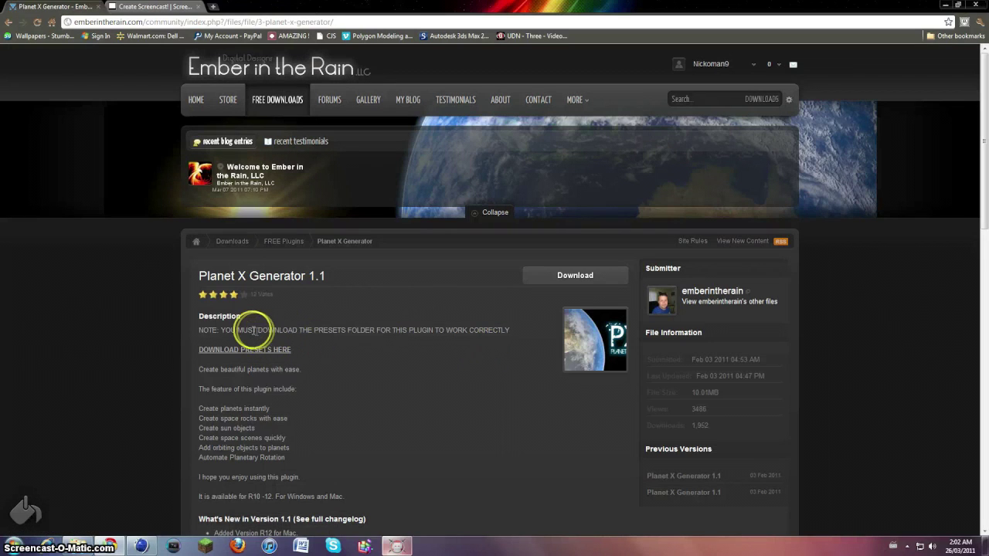
drag(254, 332, 343, 335)
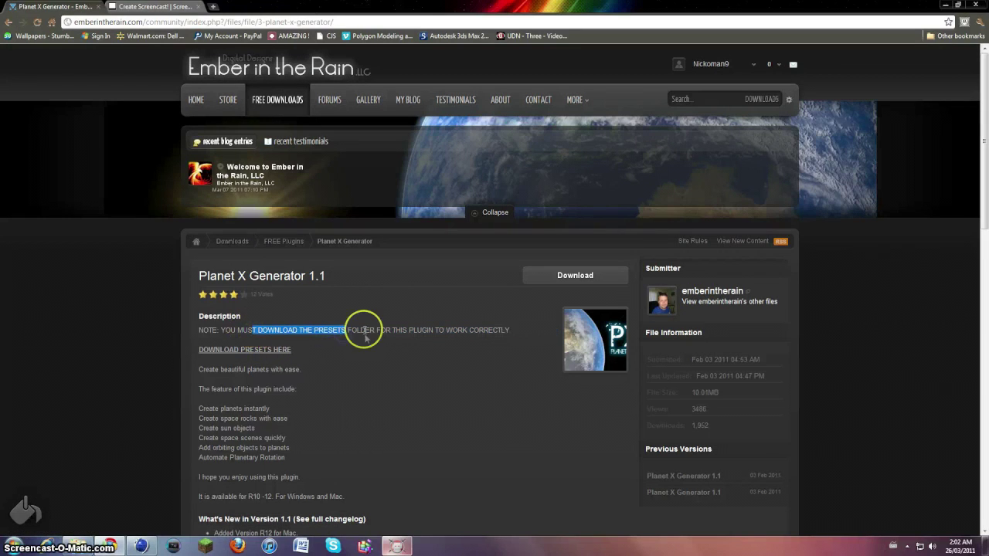
click(364, 331)
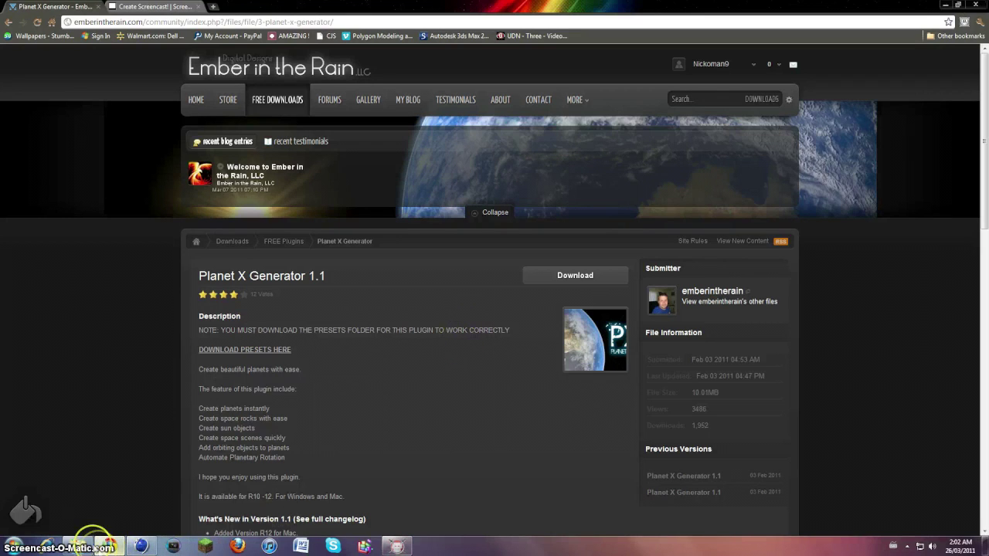
click(106, 546)
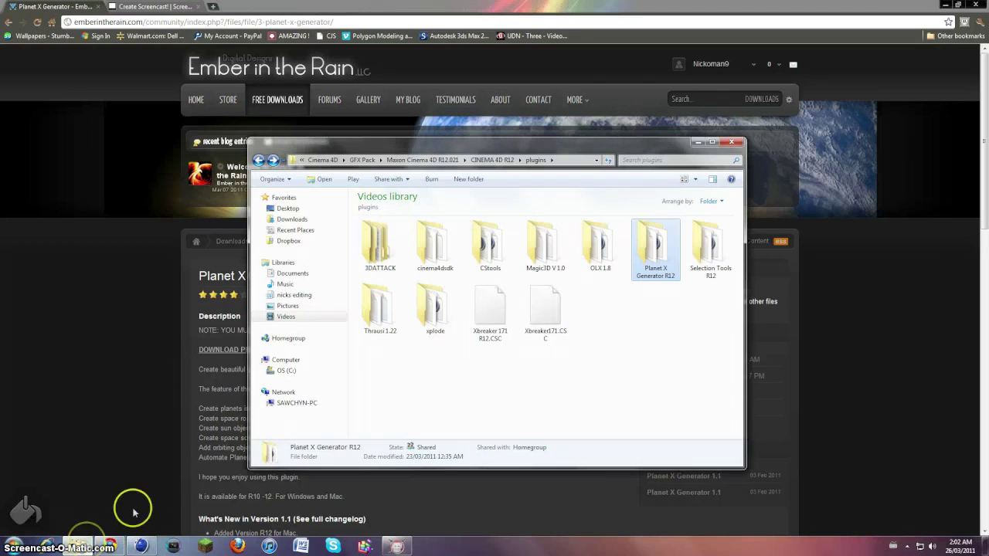
Step: Confirm the Planet X Generator R12 presets folder is empty, go back, and close Explorer
double_click(658, 234)
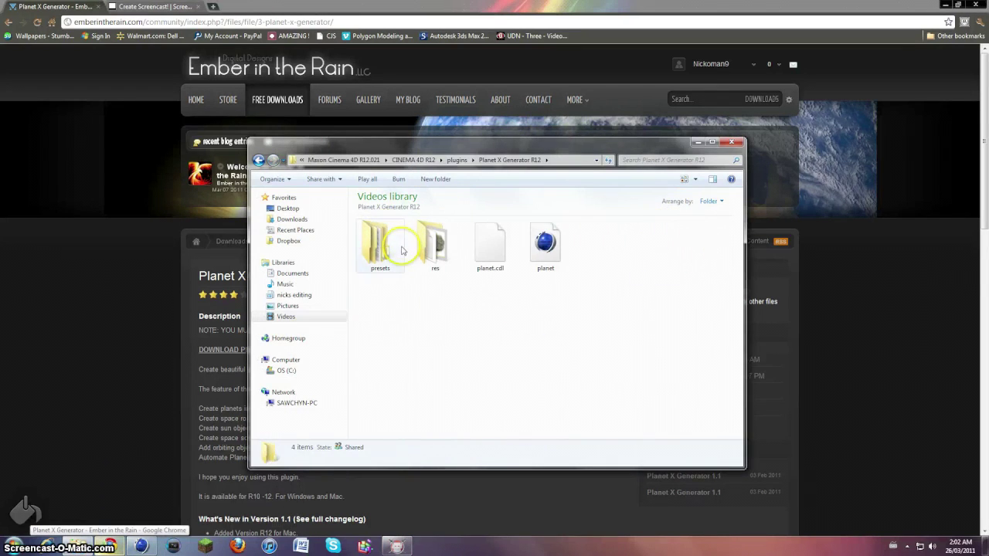
right_click(371, 246)
click(391, 253)
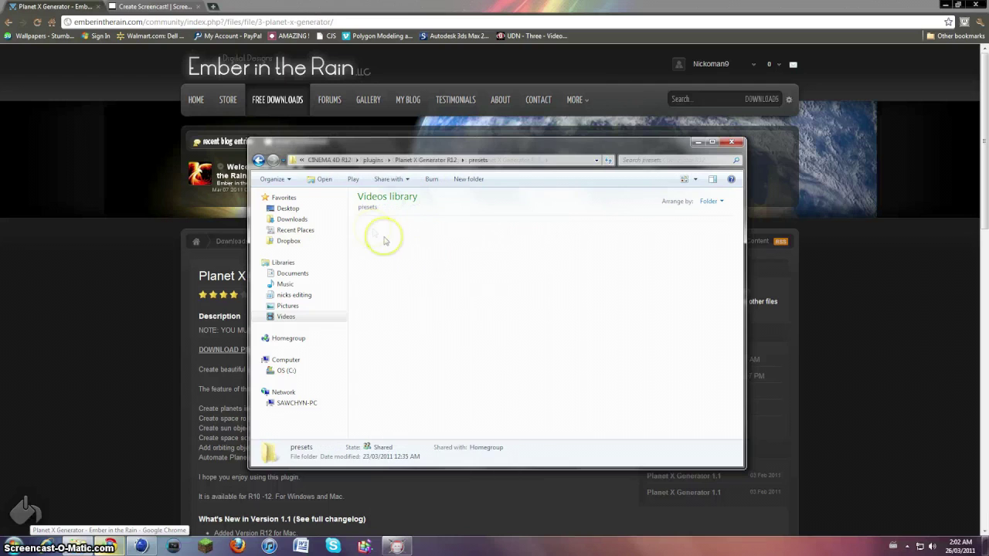
click(259, 160)
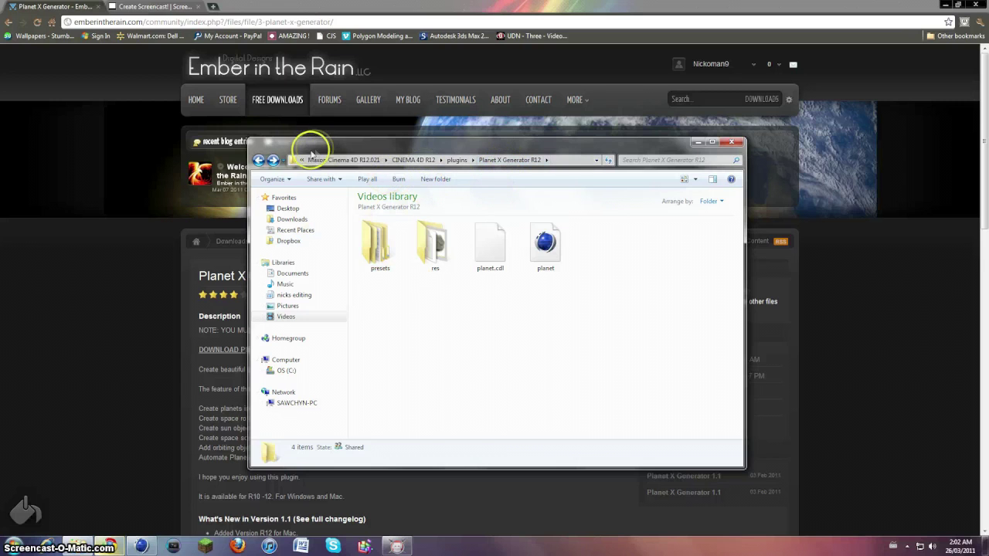
click(259, 160)
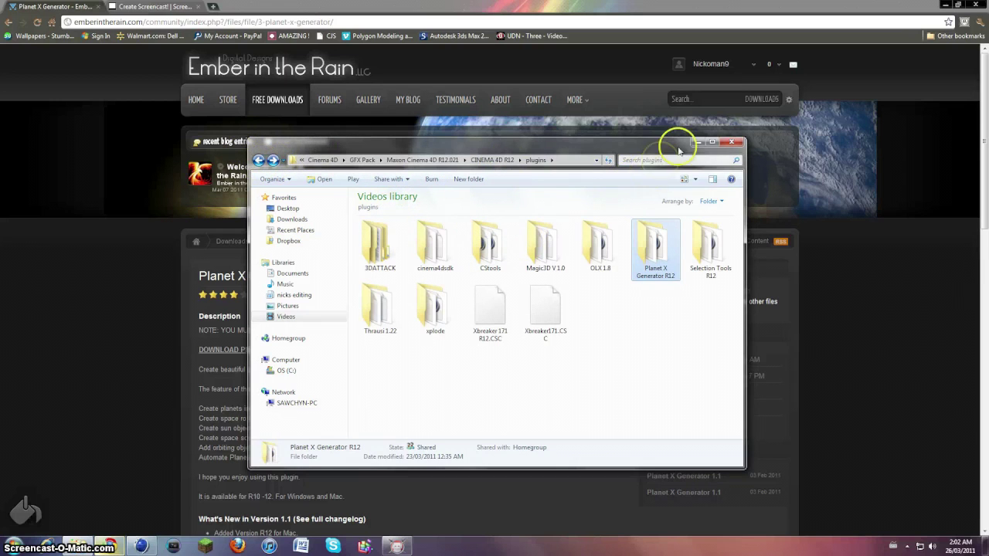
click(732, 143)
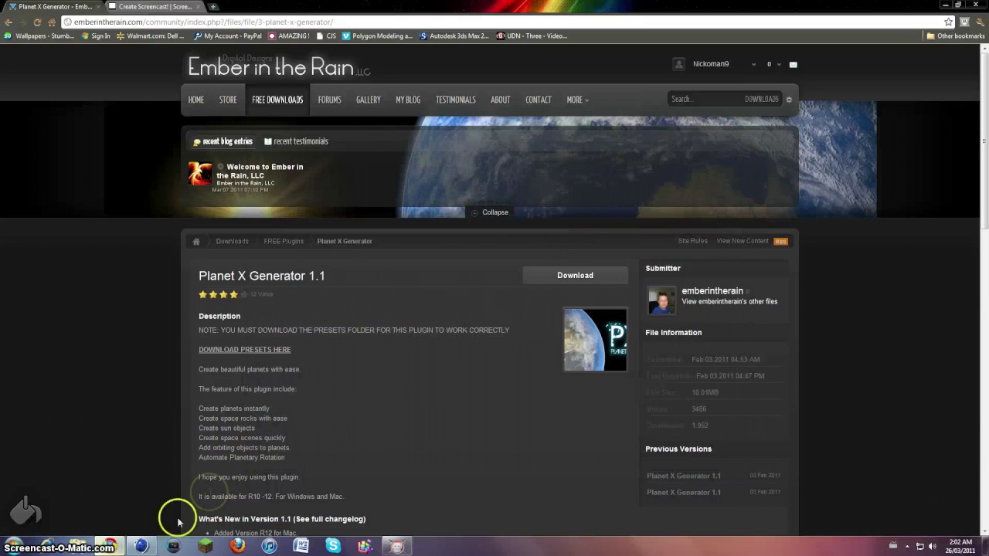
Step: In Cinema 4D, check the Plugins menu, then delete all objects and materials from the scene
click(173, 546)
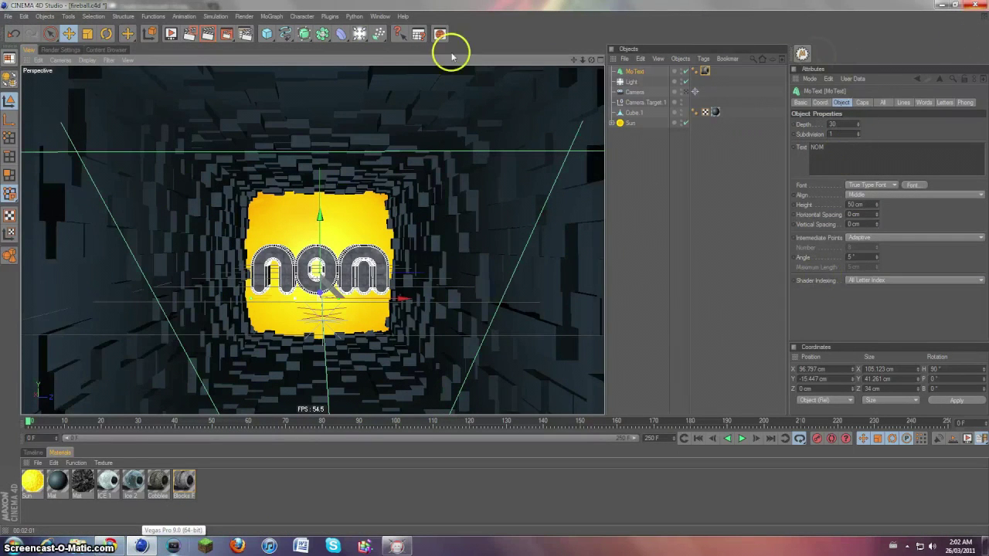
click(331, 16)
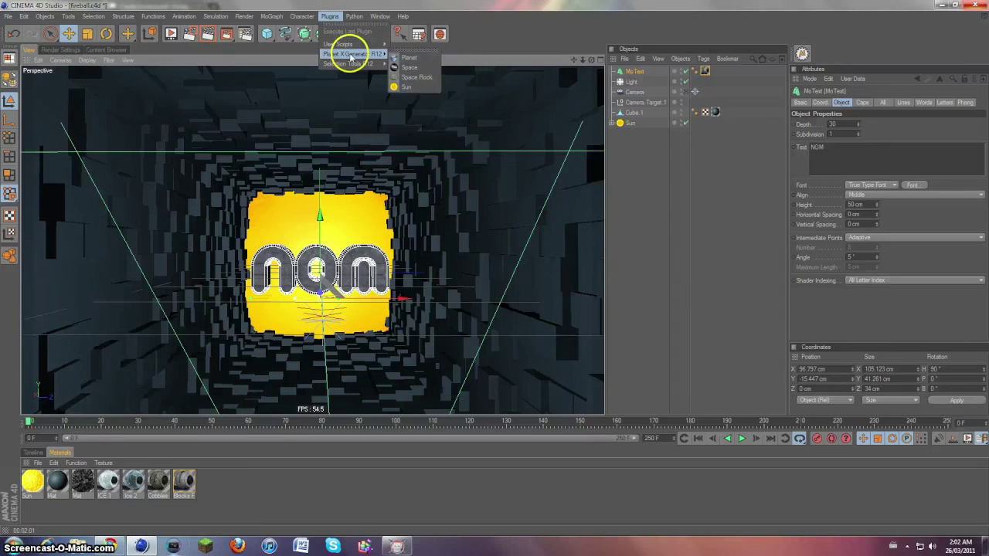
click(423, 67)
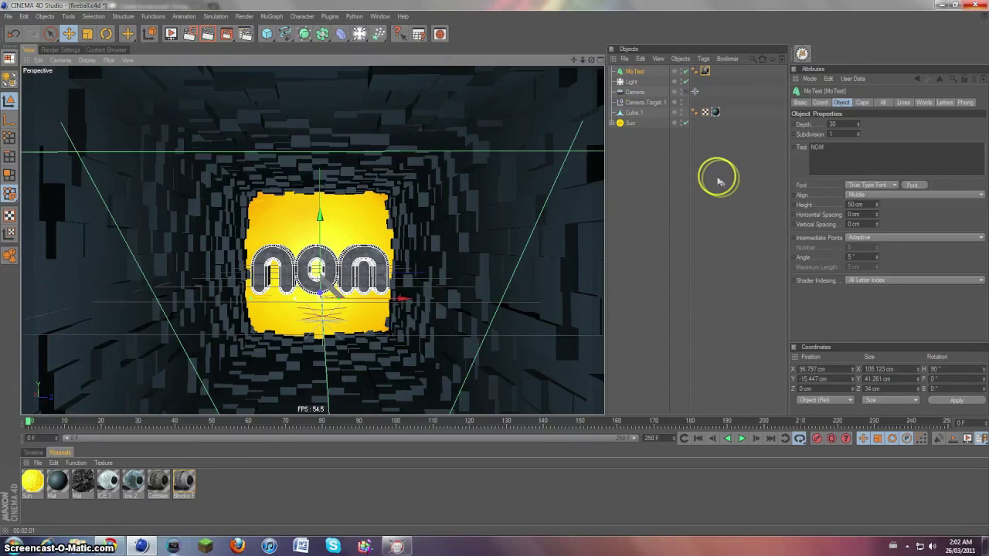
key(ctrl+a)
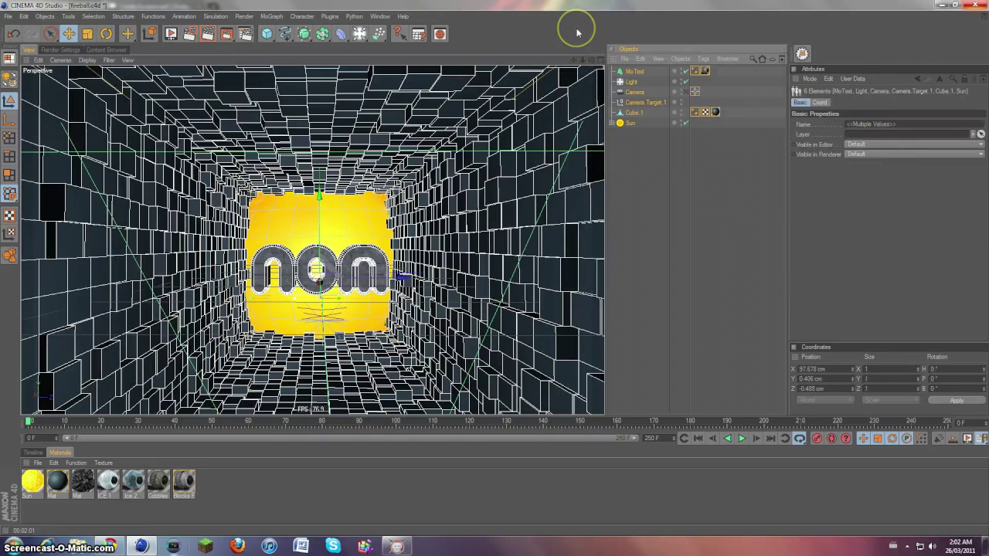
key(Delete)
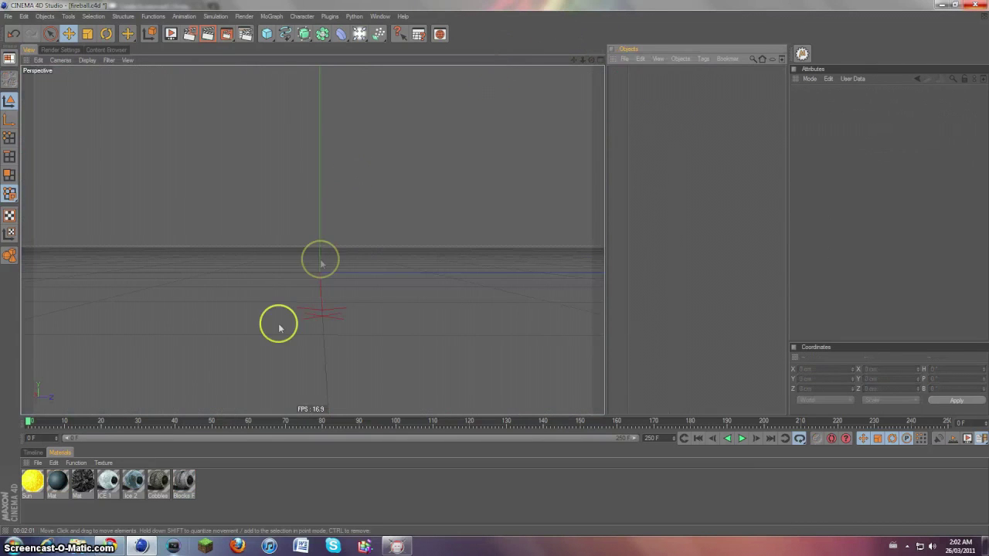
key(ctrl+a)
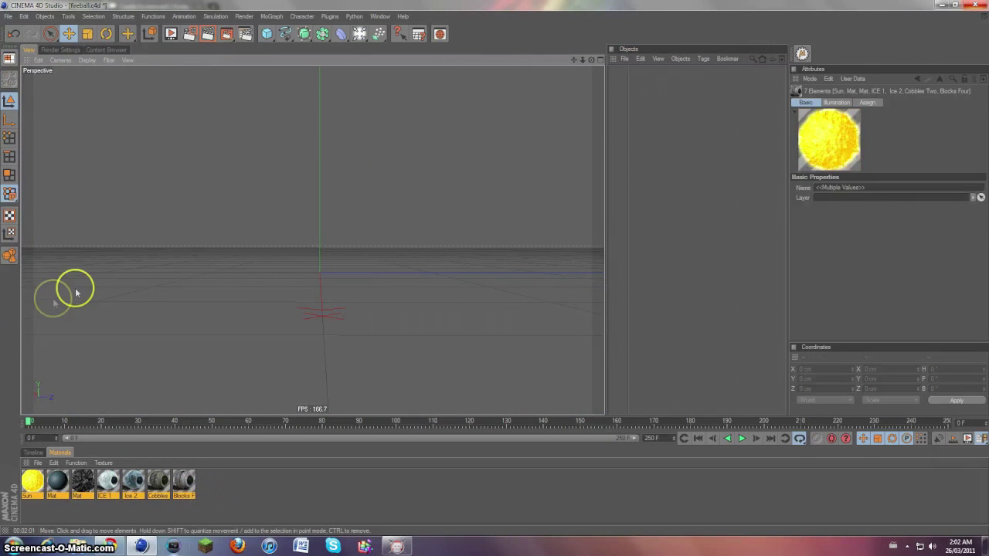
drag(180, 493, 35, 489)
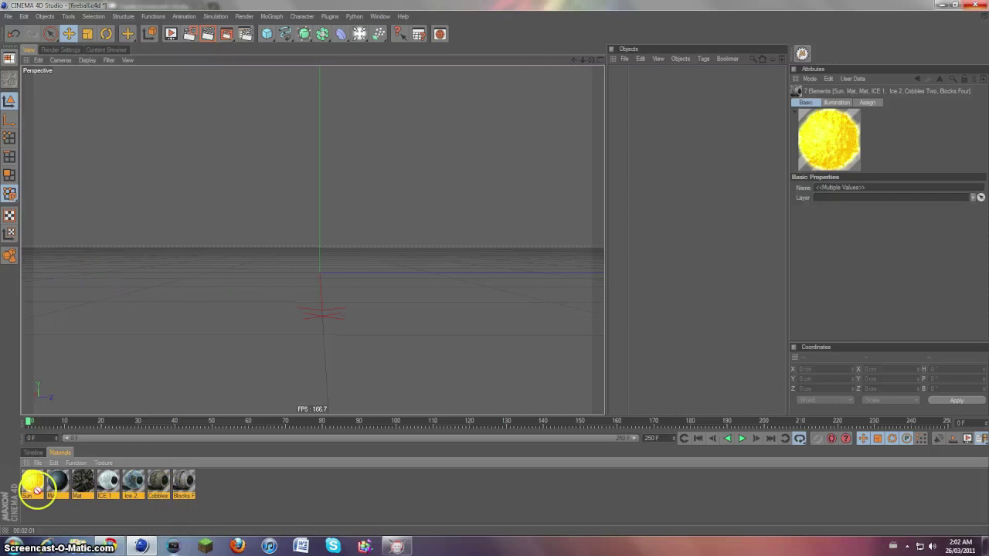
key(Delete)
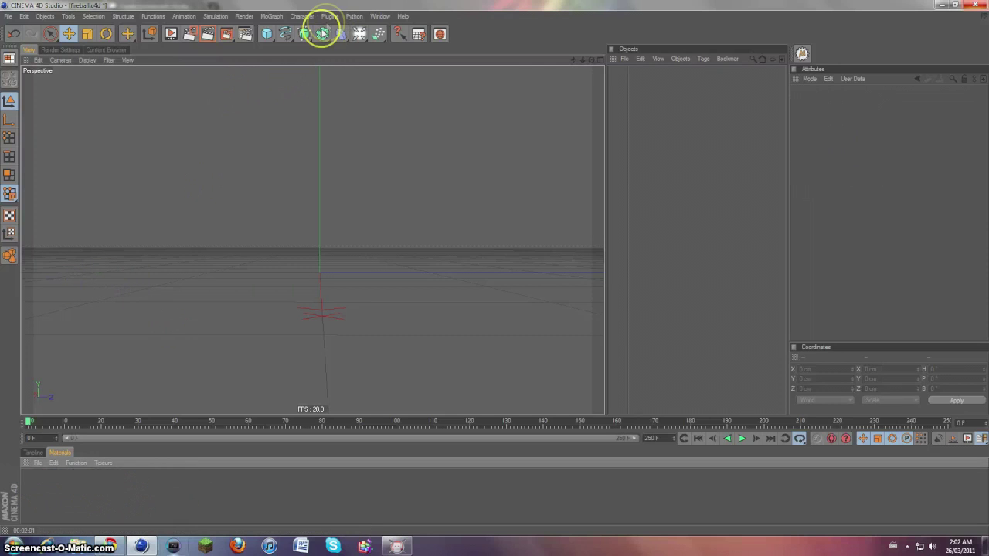
drag(591, 59, 495, 265)
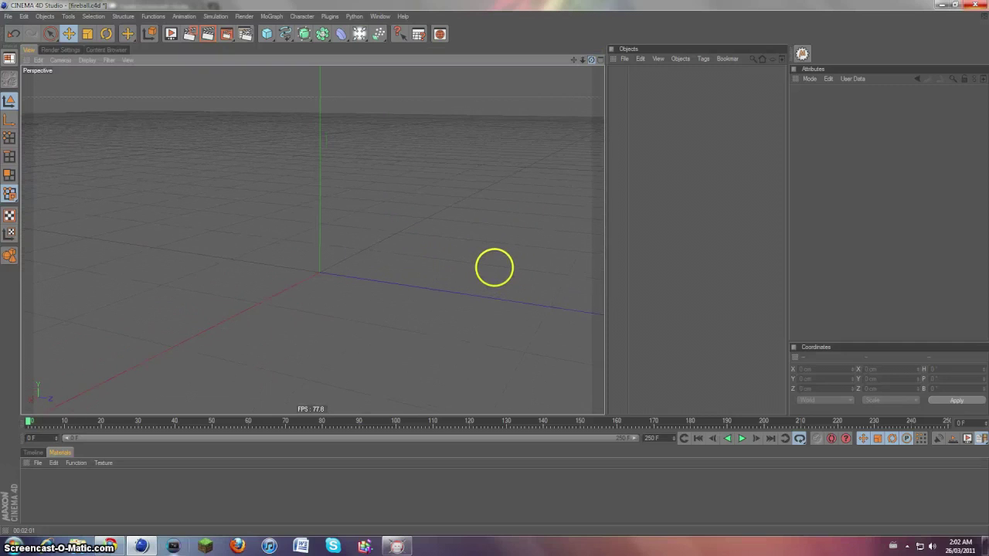
Step: Review the Planet X Generator page and community home page, then return to Cinema 4D
click(110, 547)
scroll(309, 393, down, 5)
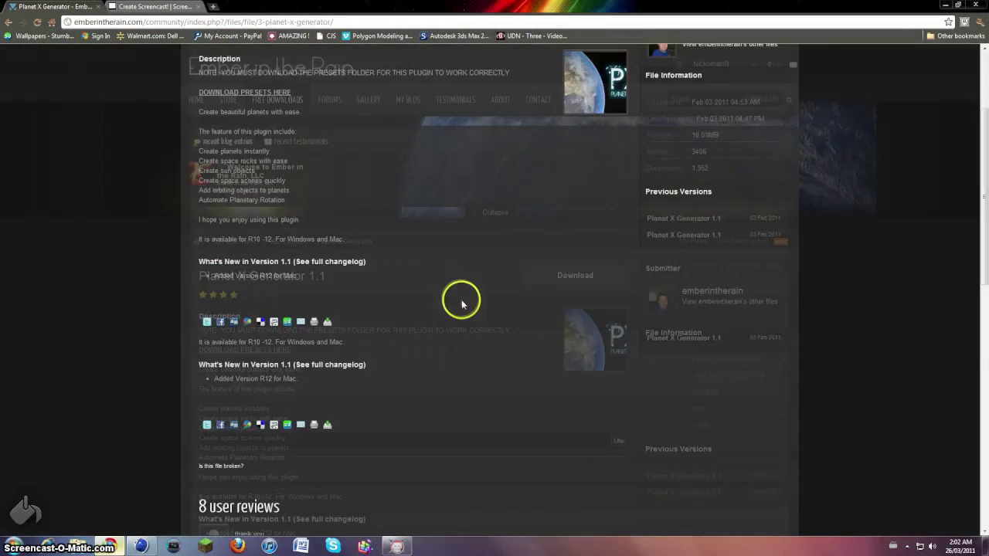
scroll(433, 286, up, 3)
key(BackSpace)
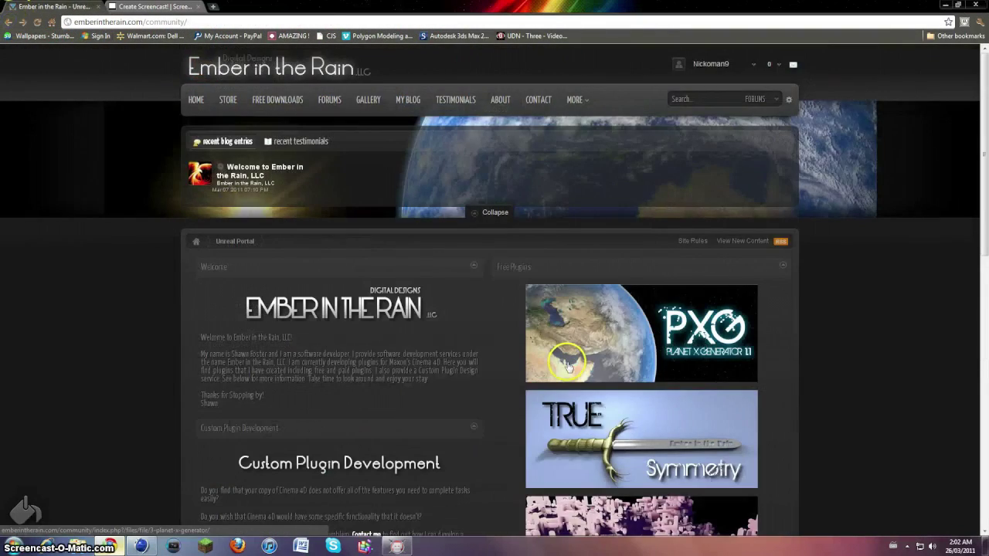
scroll(601, 456, up, 3)
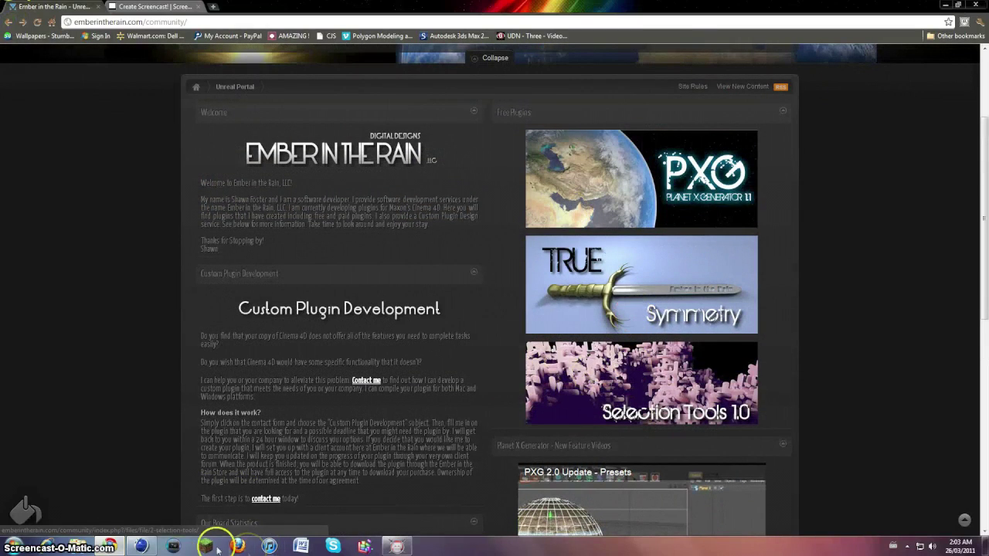
click(142, 546)
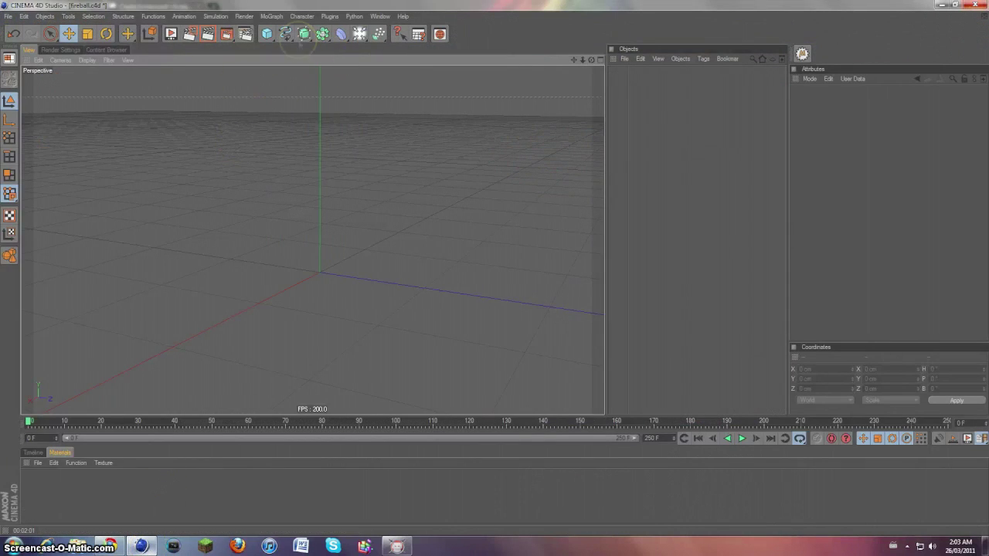
Step: Add a cube and stretch it along X into a long box of 864.589 cm
click(266, 34)
click(283, 38)
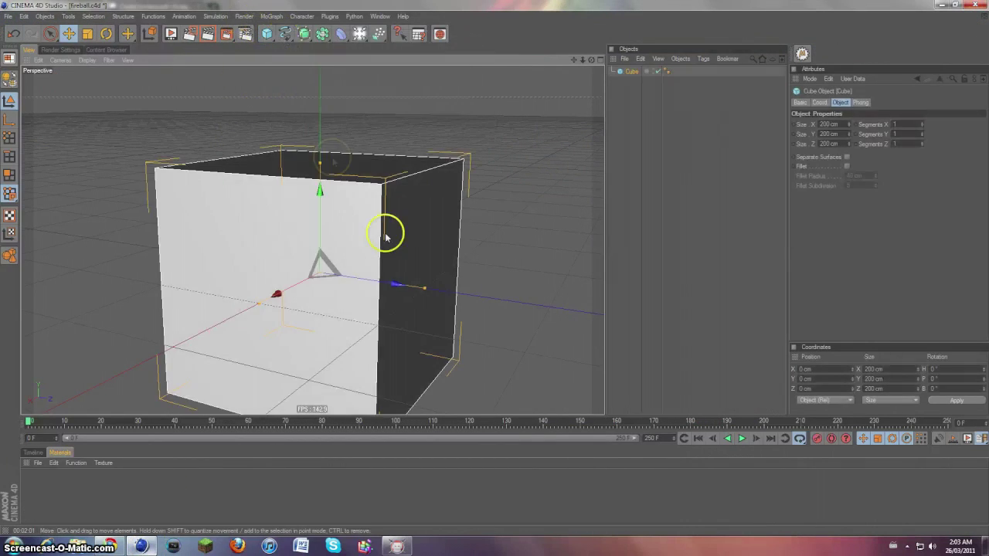
scroll(394, 240, down, 5)
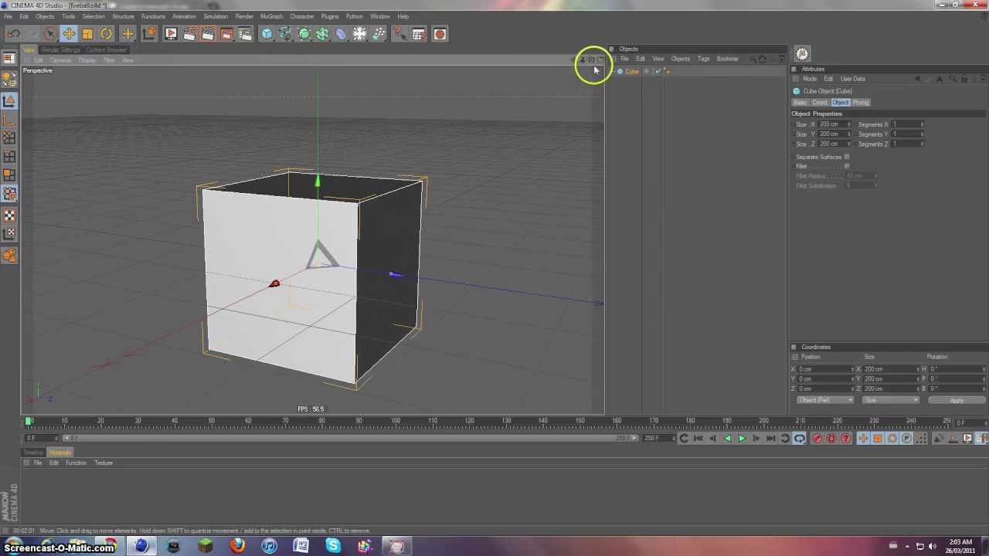
mouse_move(598, 61)
mouse_down()
mouse_move(525, 280)
mouse_move(493, 268)
mouse_move(594, 60)
mouse_up()
drag(242, 276, 466, 258)
scroll(341, 184, down, 2)
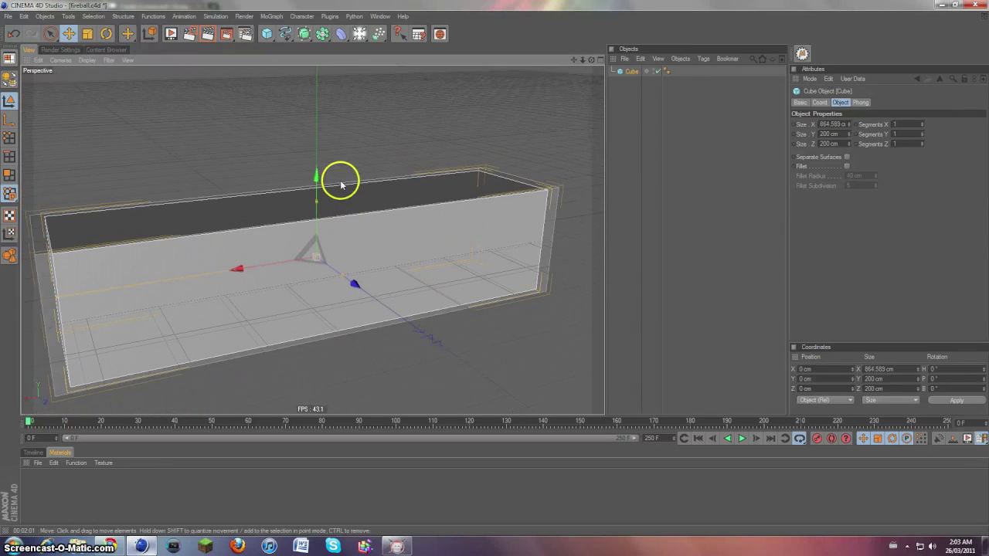
scroll(398, 203, down, 3)
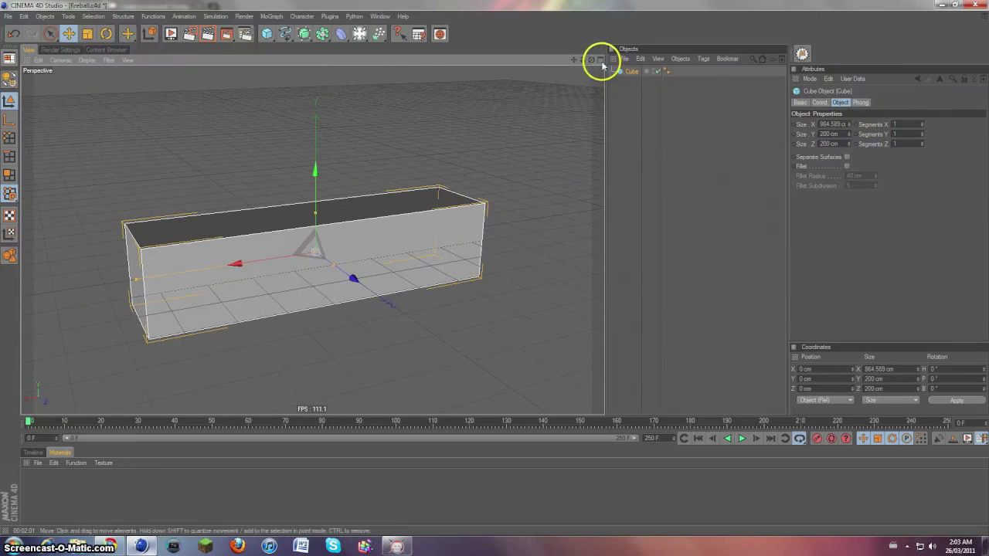
alt+drag(495, 267, 494, 268)
Step: Set the cube's segments to 30 along X, 15 along Y and 15 along Z
click(913, 124)
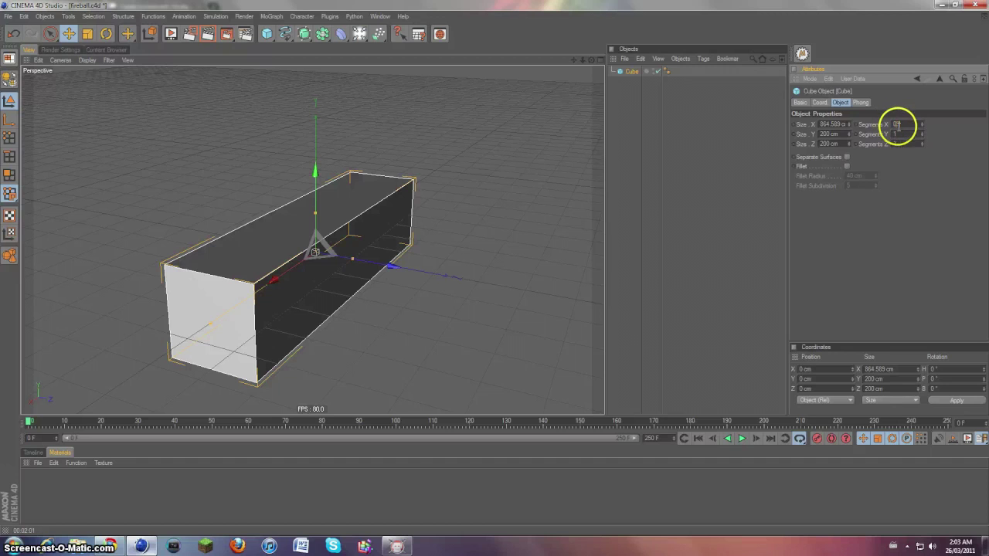
click(894, 134)
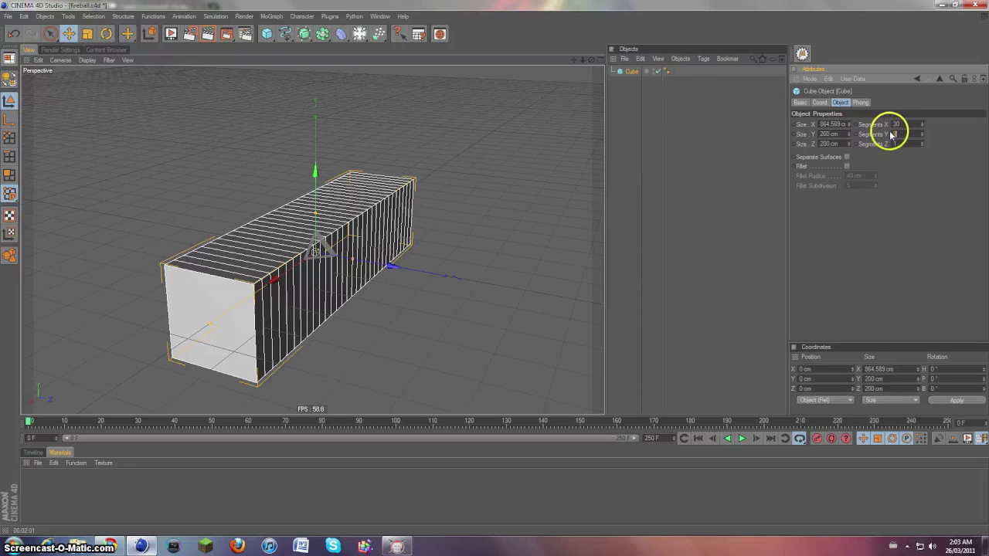
text(15)
click(902, 144)
text(15)
key(Return)
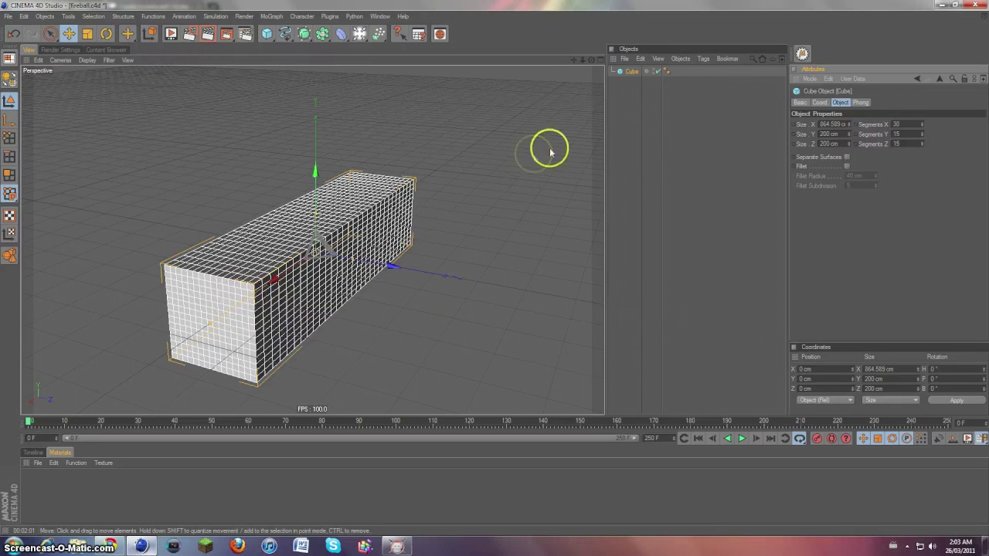
drag(592, 62, 494, 267)
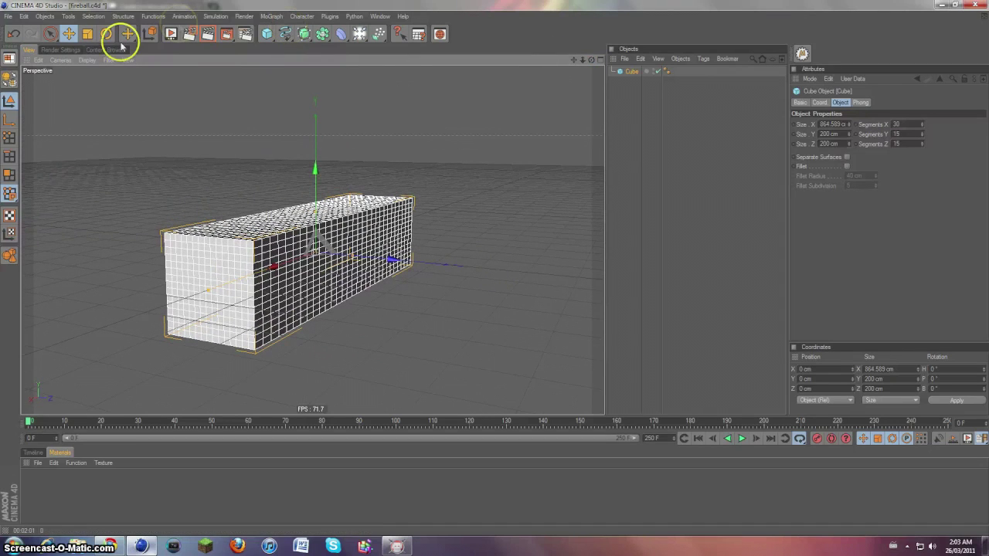
Step: Make the box editable and set up Live Selection at radius 57 in Polygon mode, four-view layout
click(10, 78)
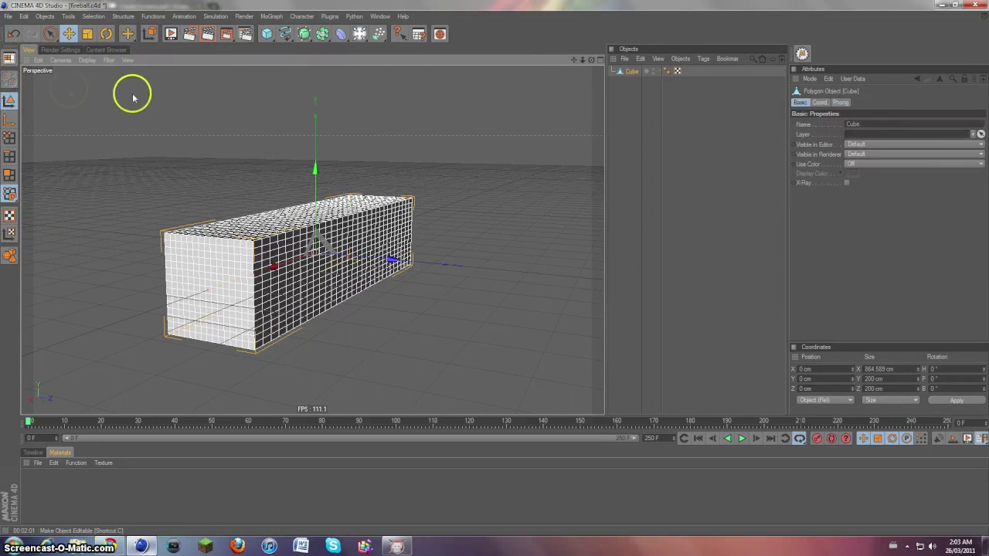
click(10, 175)
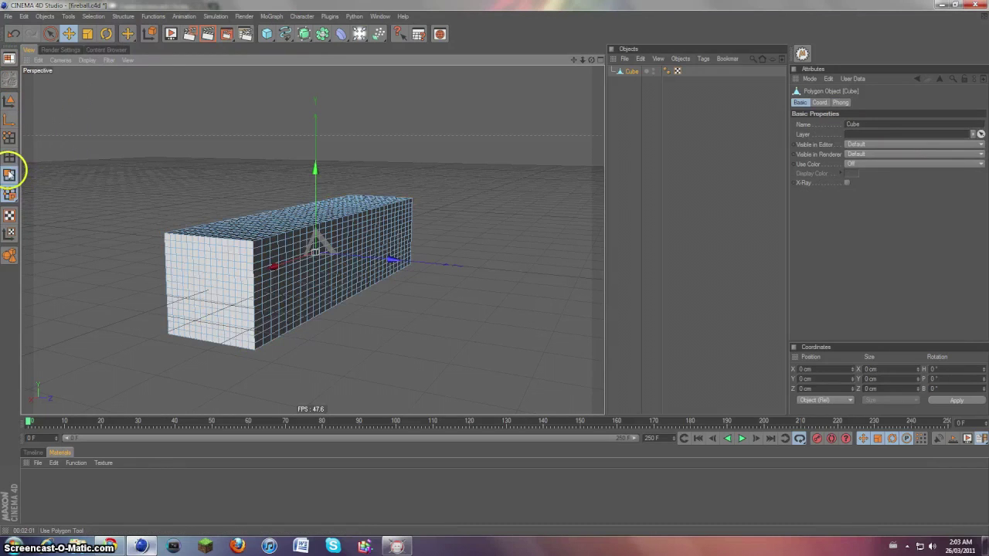
click(51, 35)
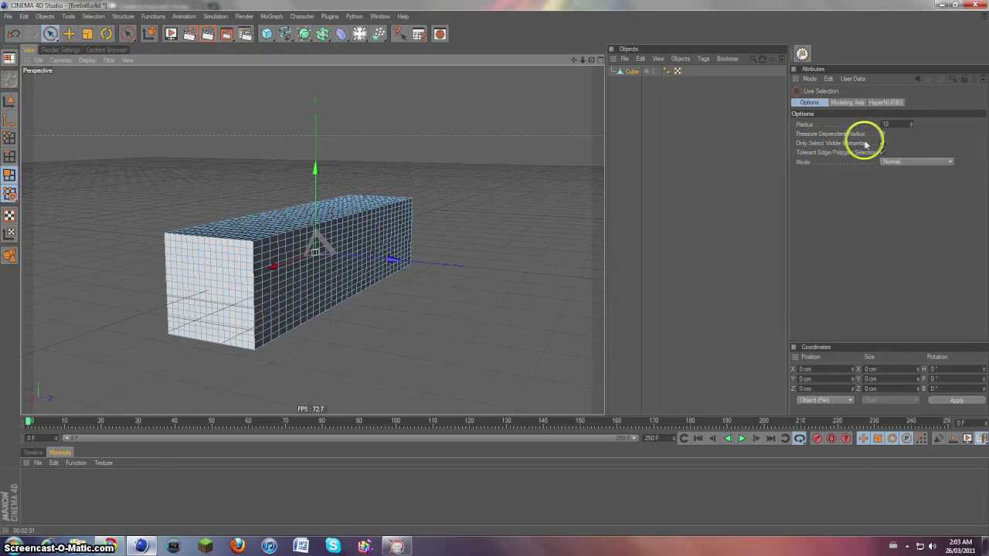
click(599, 59)
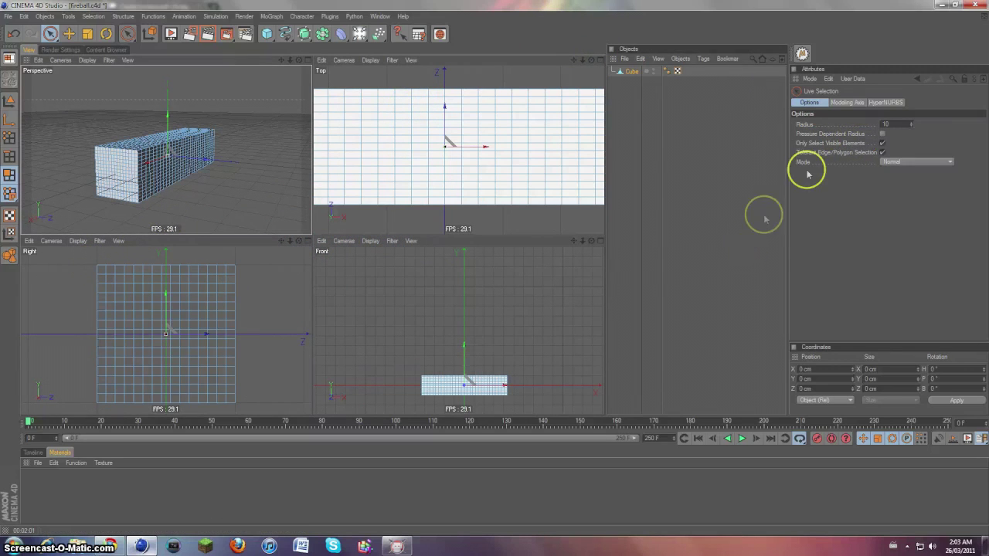
drag(914, 126, 905, 121)
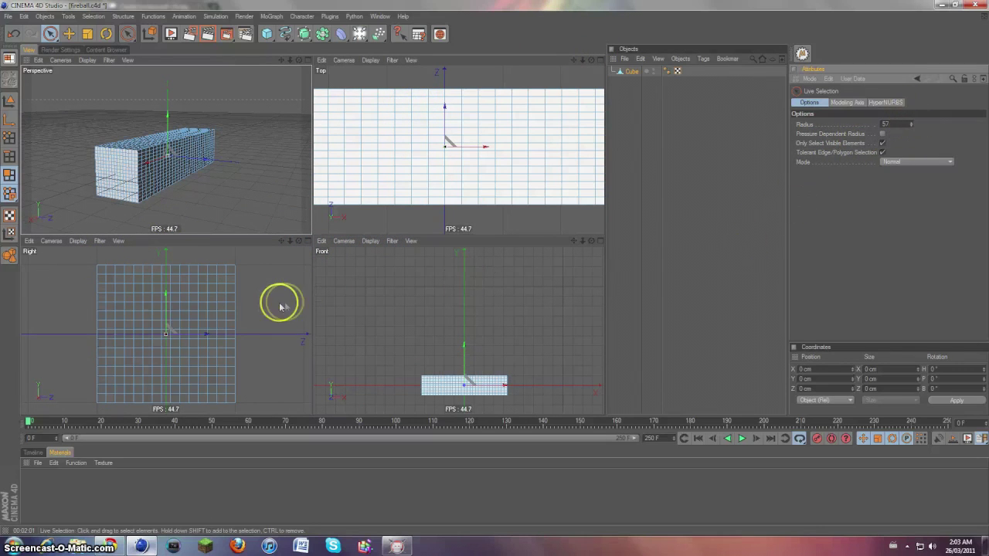
Step: Select and delete the box's end cap, then return to a single perspective view
mouse_move(274, 300)
mouse_down()
mouse_move(198, 293)
mouse_move(228, 274)
mouse_move(93, 278)
mouse_move(159, 358)
mouse_move(137, 301)
mouse_move(106, 325)
mouse_move(146, 371)
mouse_up()
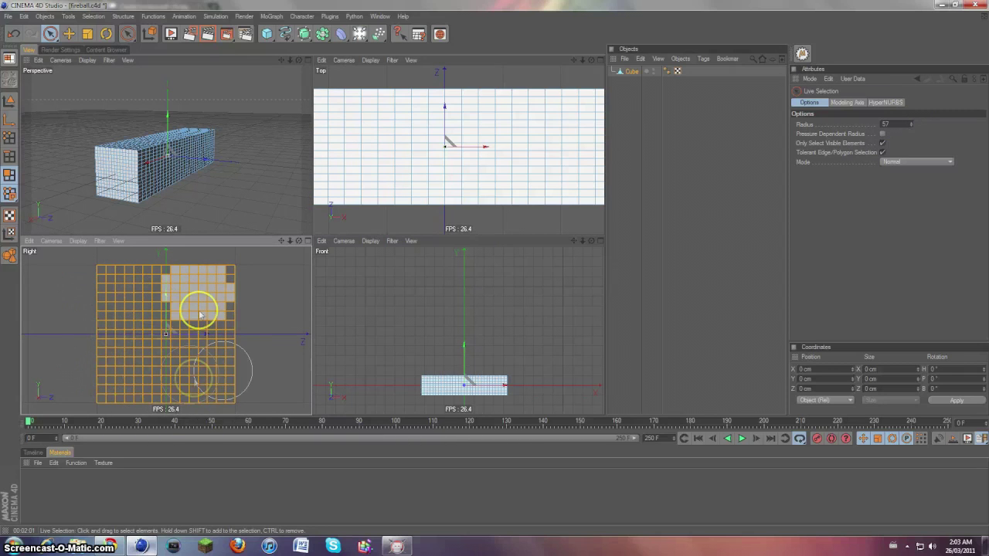
key(Return)
mouse_move(151, 290)
mouse_down()
mouse_move(106, 279)
mouse_move(143, 308)
mouse_up()
click(114, 170)
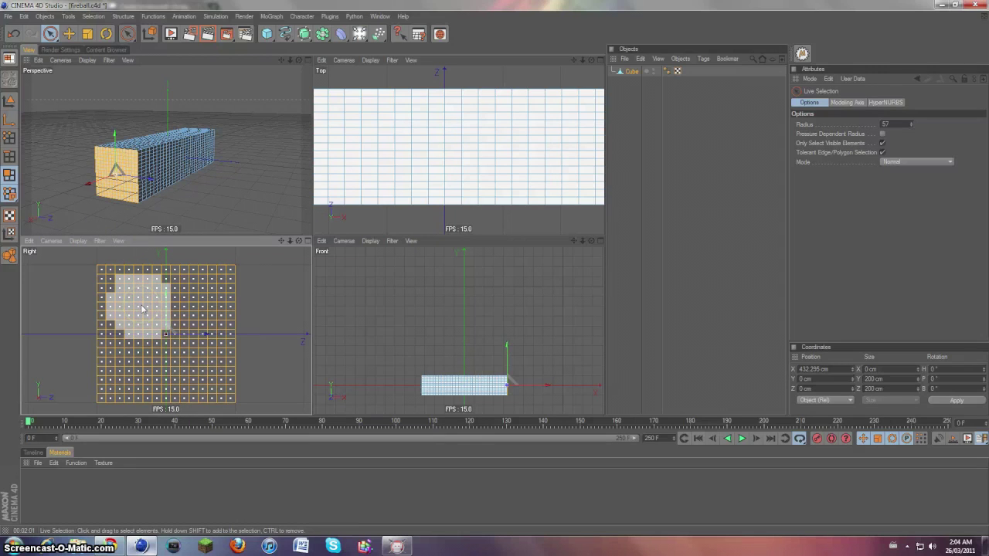
click(155, 294)
click(227, 179)
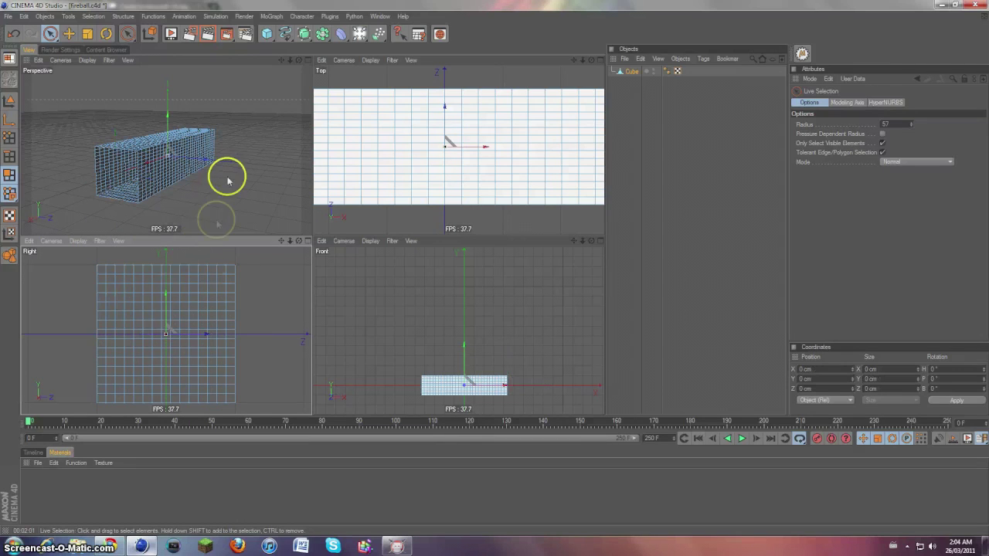
click(307, 60)
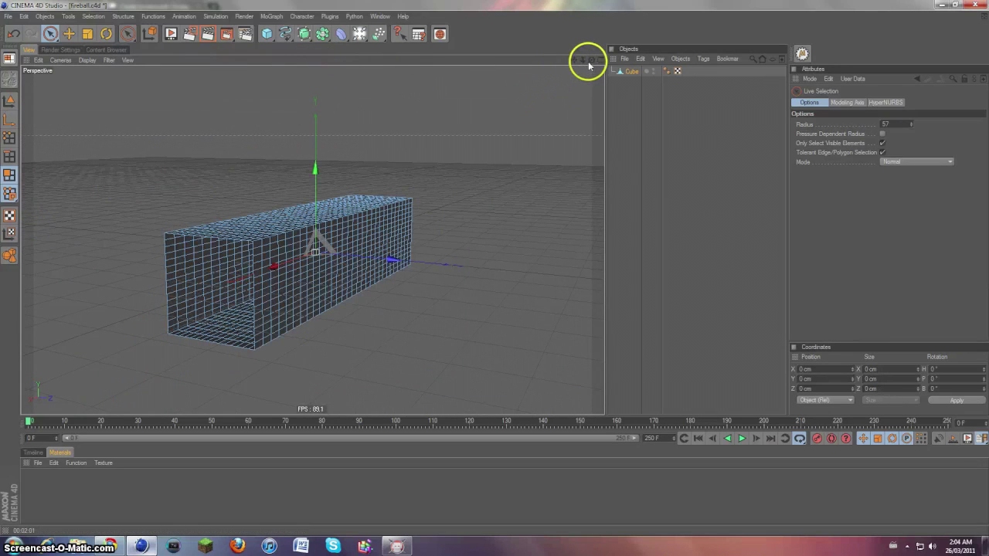
Step: Orbit and zoom the view to look straight into the tunnel
drag(588, 65, 492, 266)
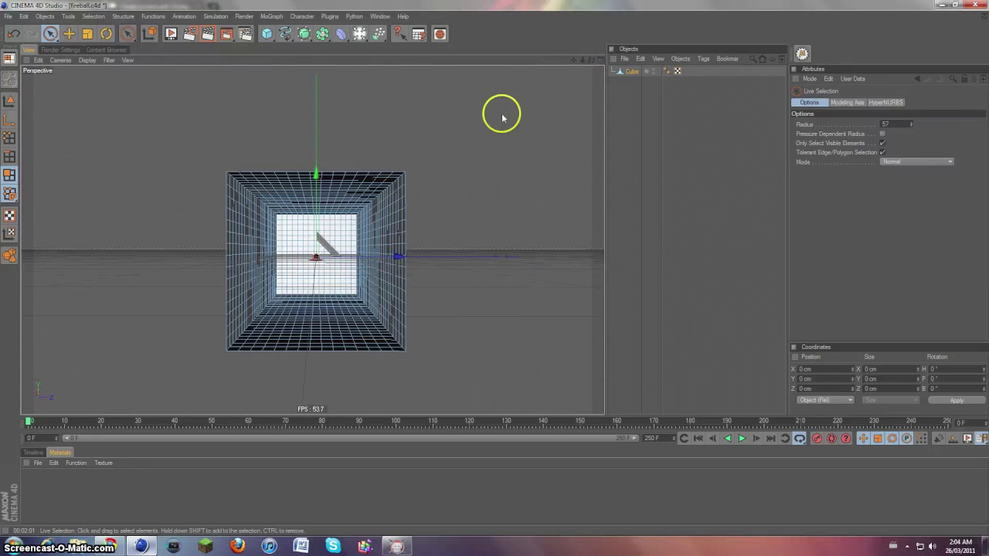
scroll(503, 117, up, 5)
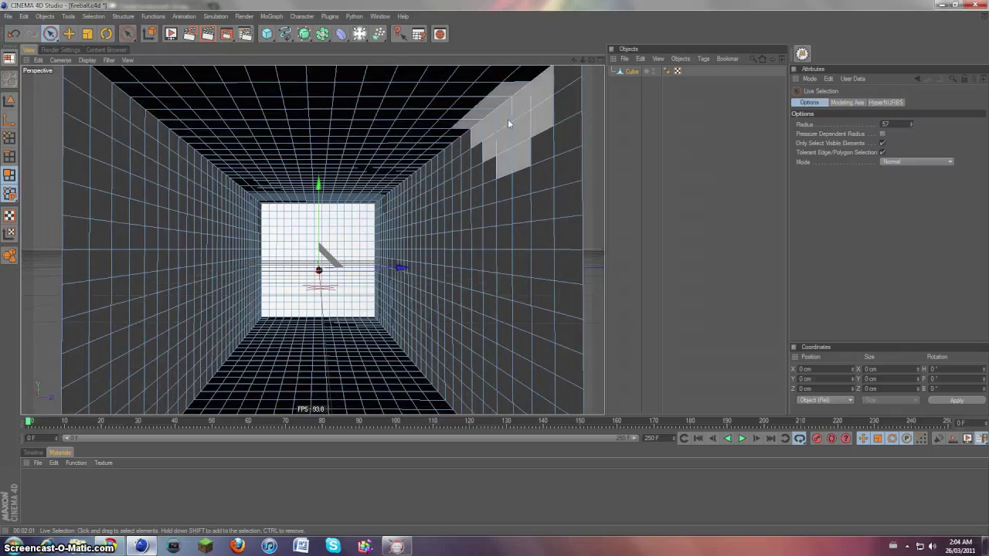
mouse_move(581, 62)
mouse_down()
mouse_move(492, 268)
mouse_move(587, 63)
mouse_up()
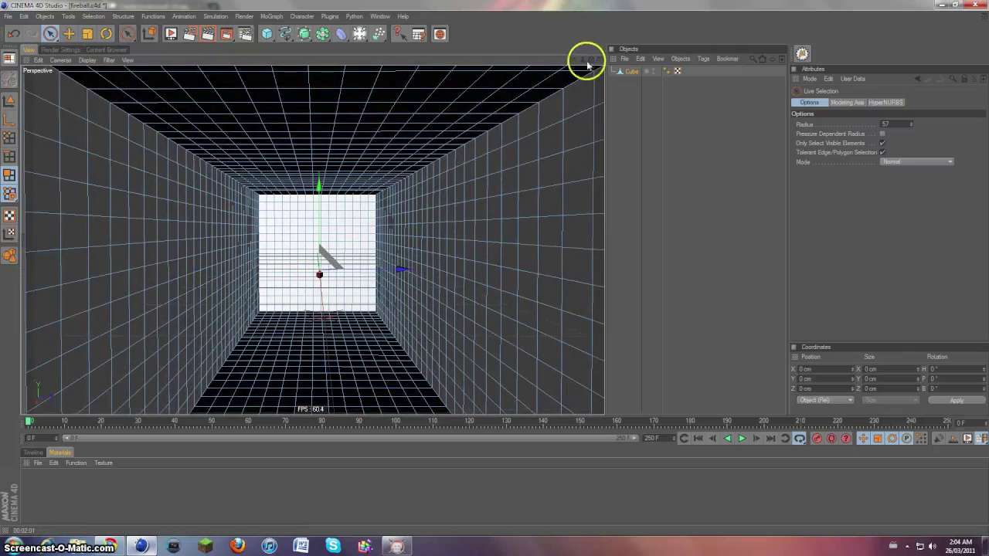
mouse_move(495, 268)
mouse_down()
mouse_move(574, 65)
mouse_move(492, 267)
mouse_up()
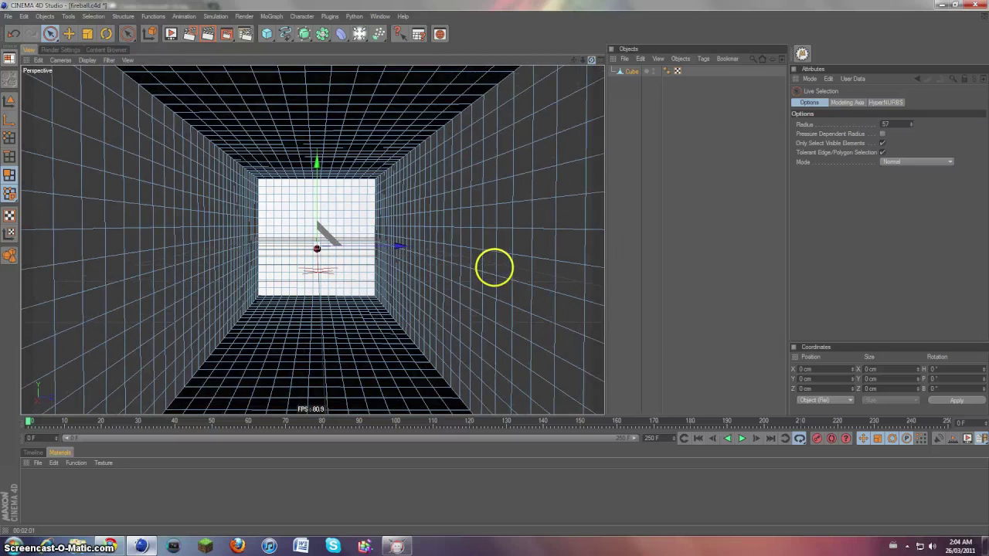
Step: Randomly select 75% of the tunnel's polygons with Selection Tools' Random Selection
click(330, 15)
mouse_move(345, 63)
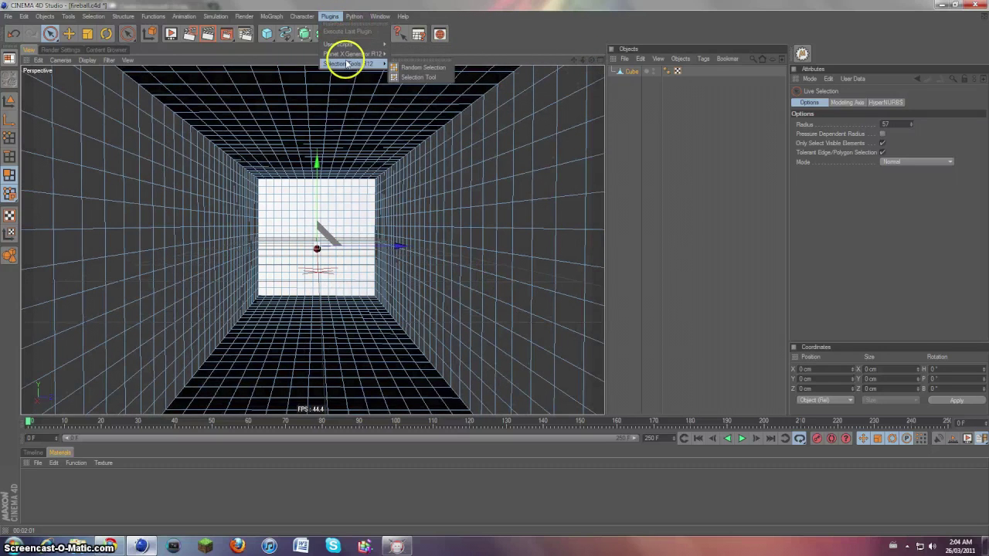
click(402, 68)
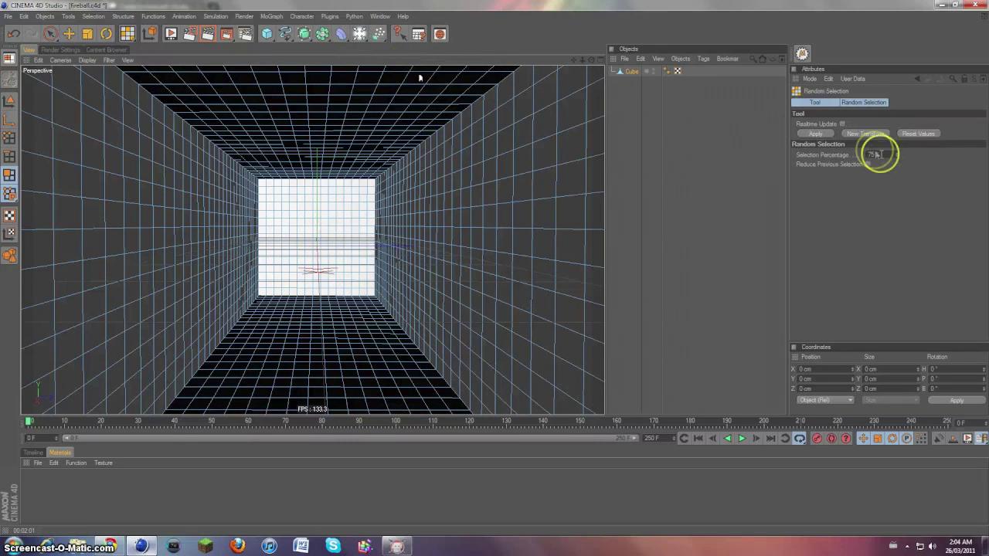
click(830, 155)
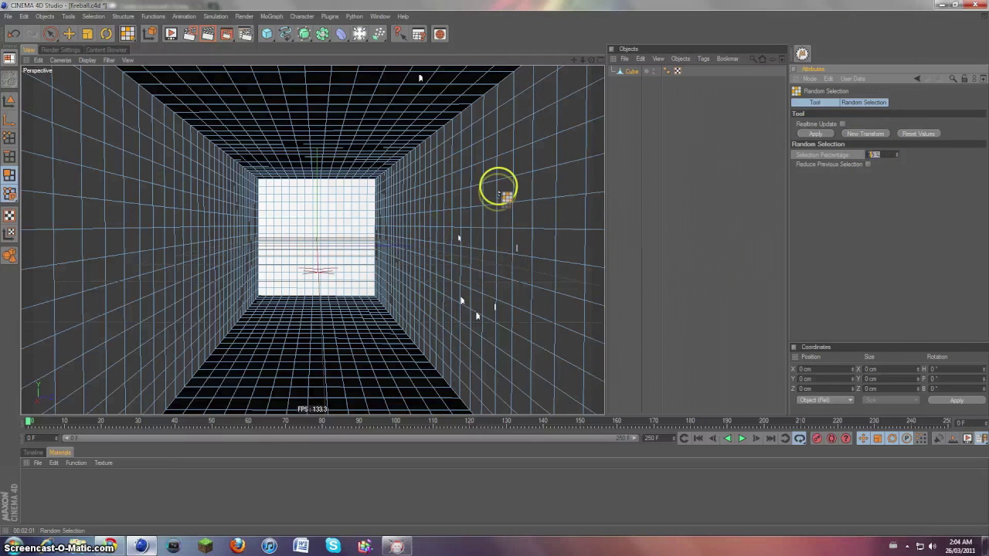
click(499, 186)
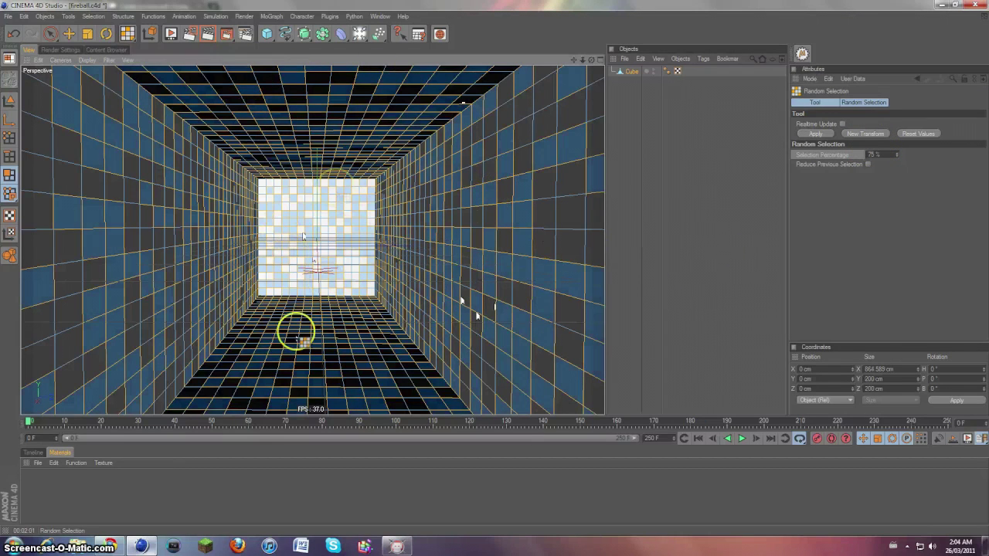
right_click(317, 286)
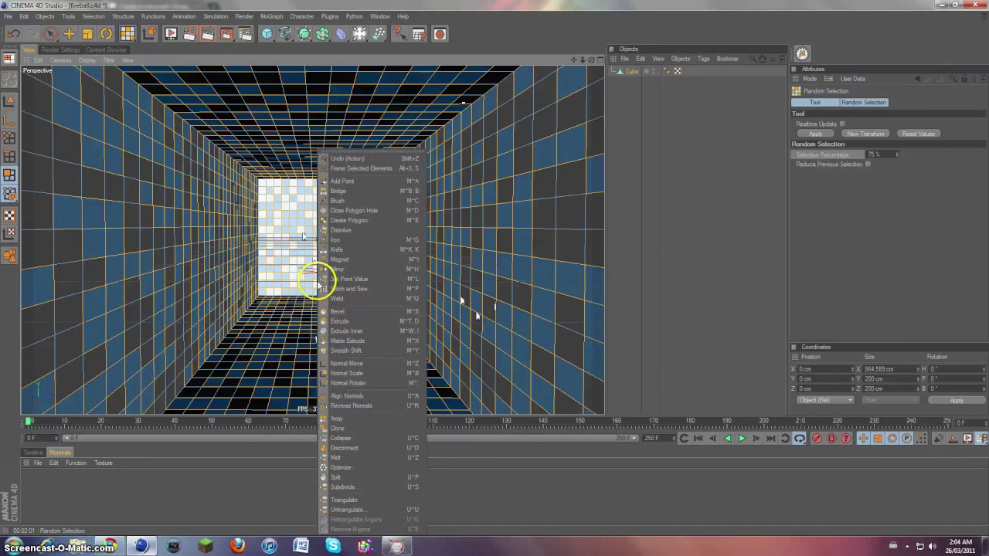
Step: Try a trial extrusion of the selected wall polygons, then discard it
click(344, 321)
drag(333, 331, 495, 267)
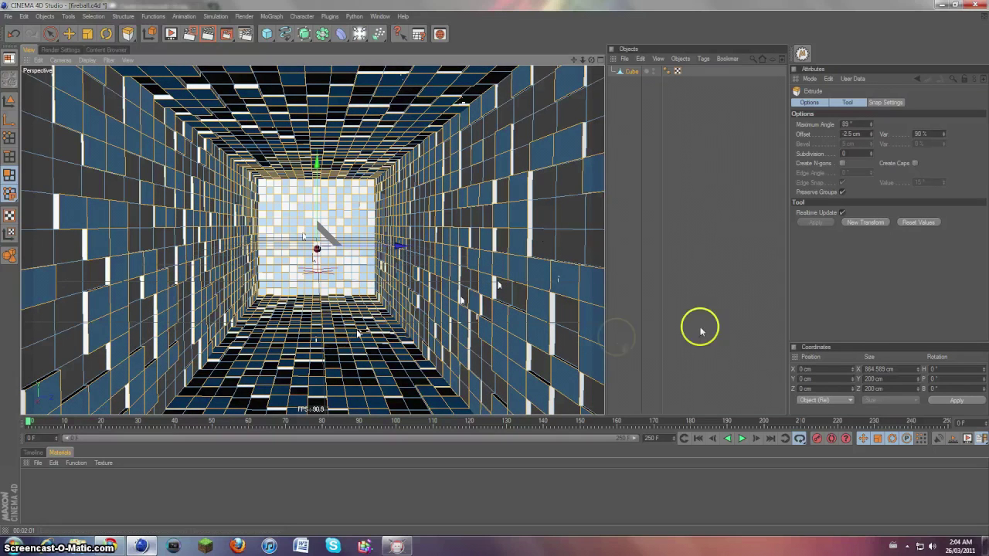
click(738, 294)
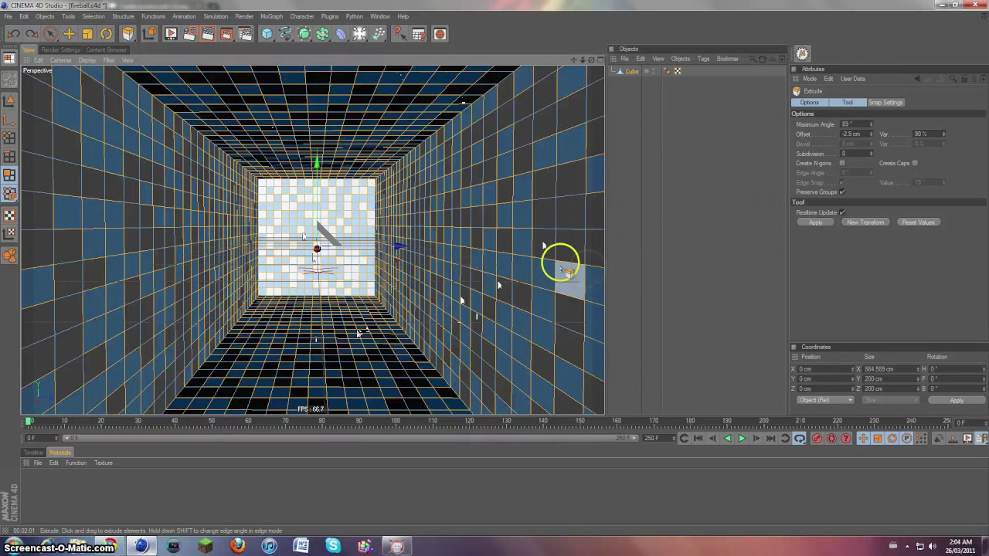
Step: Extrude the selected wall polygons inward to an offset of about -17 cm
right_click(571, 317)
click(574, 323)
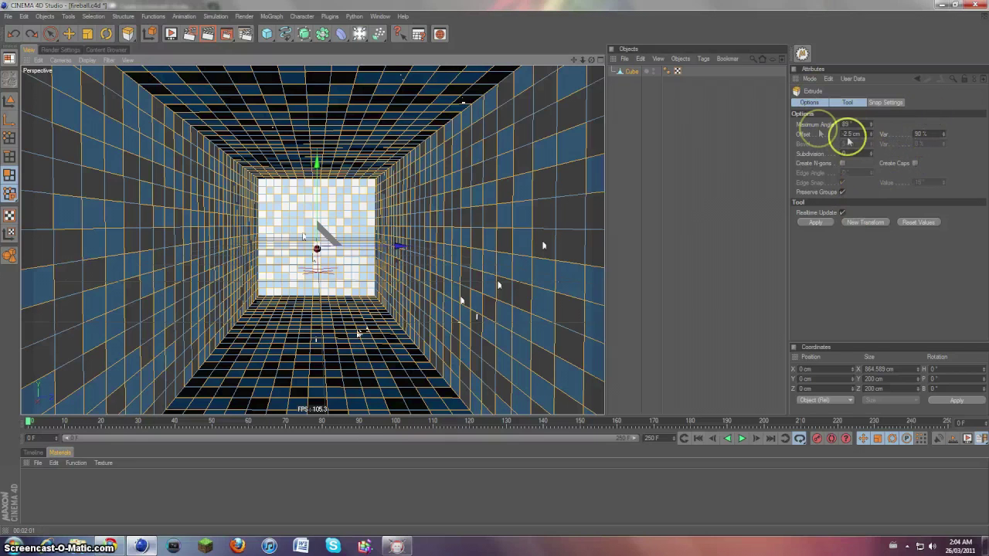
click(885, 135)
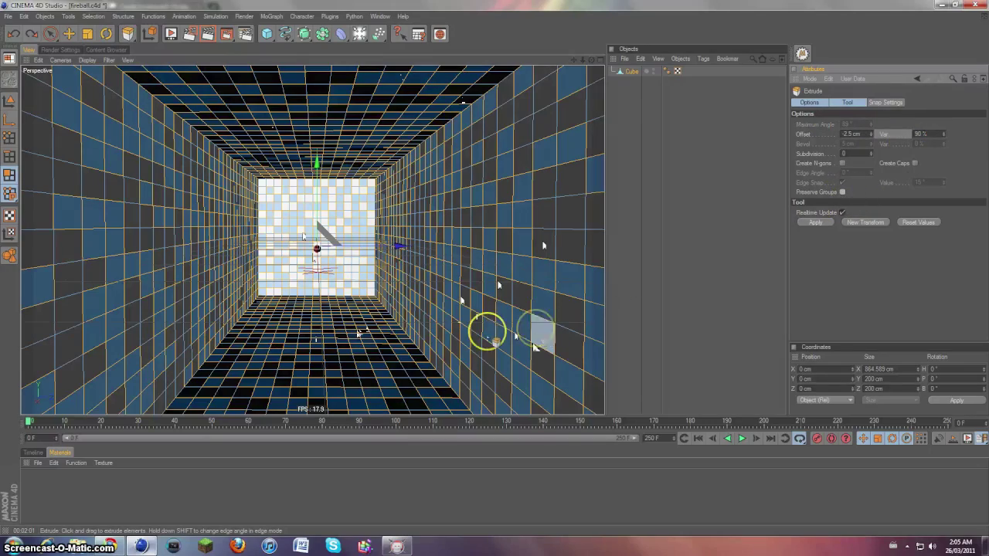
drag(342, 356, 495, 268)
click(340, 357)
click(212, 37)
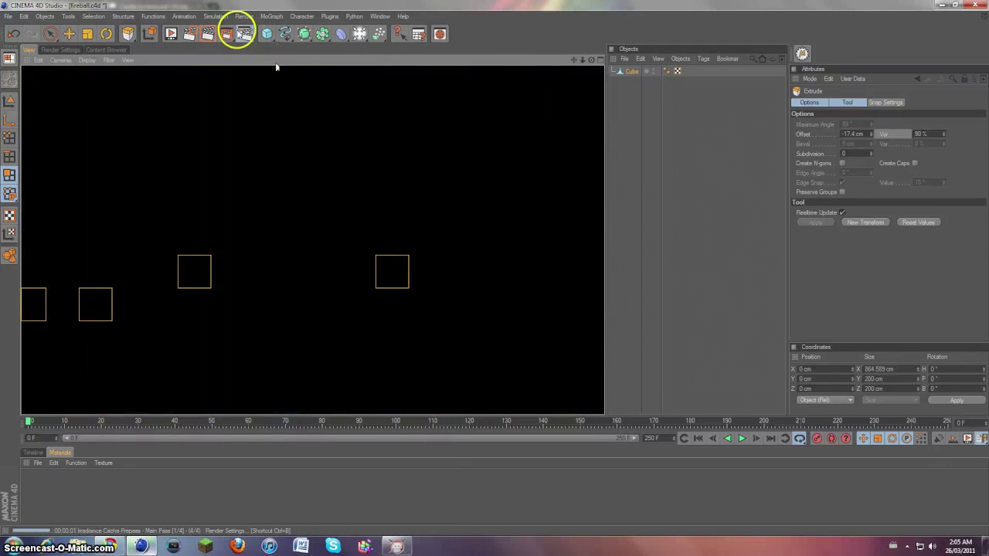
Step: Check the Render Settings, then render the active view to see the tunnel's jutting grey blocks
click(228, 34)
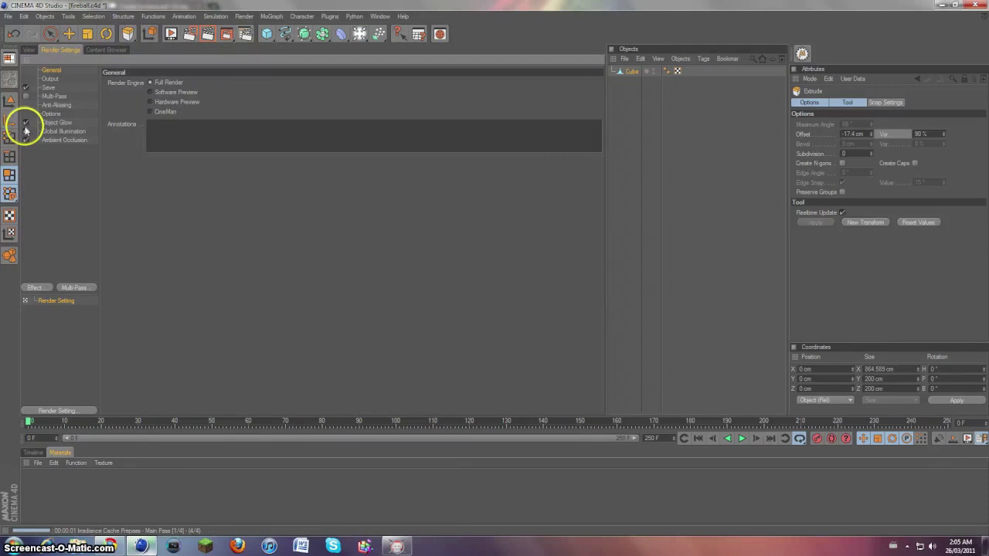
click(28, 49)
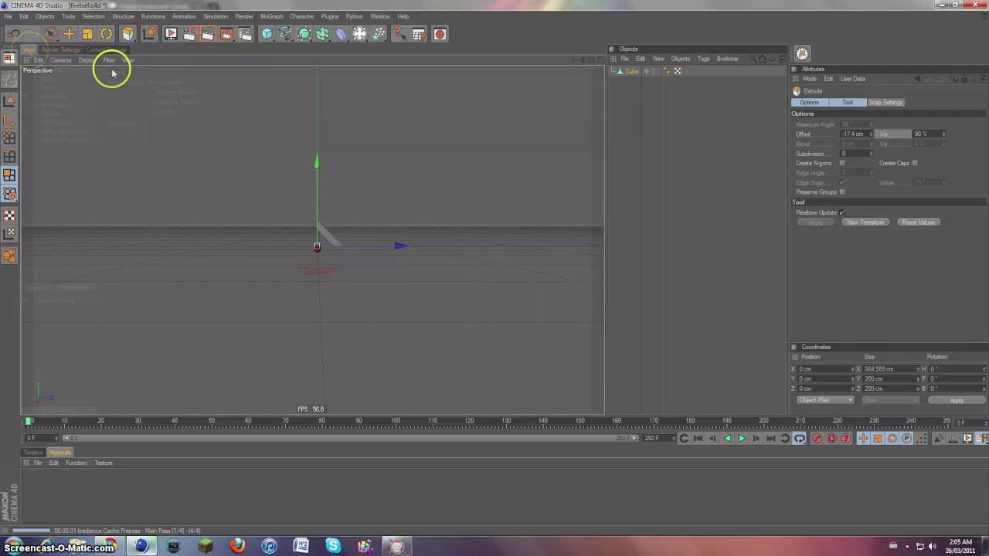
click(207, 34)
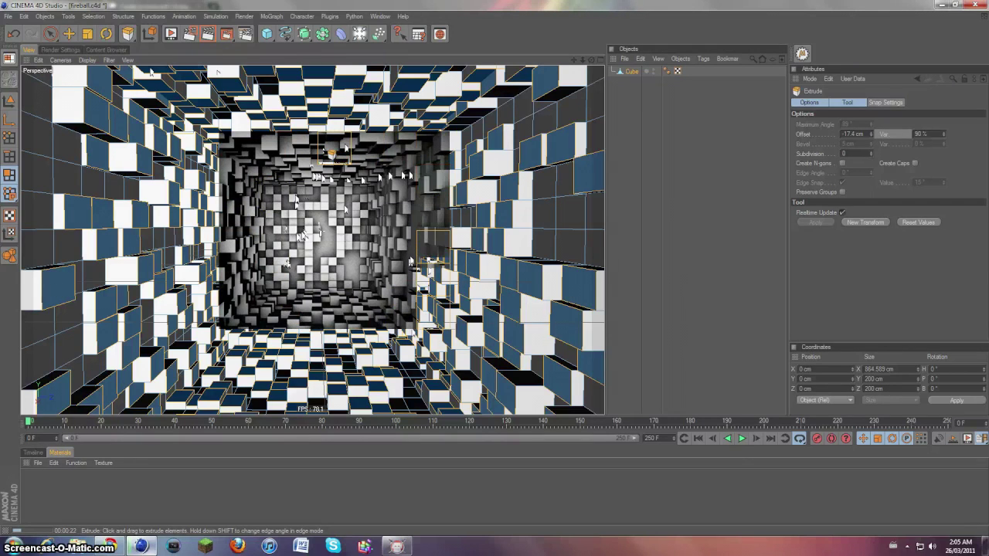
drag(332, 151, 357, 141)
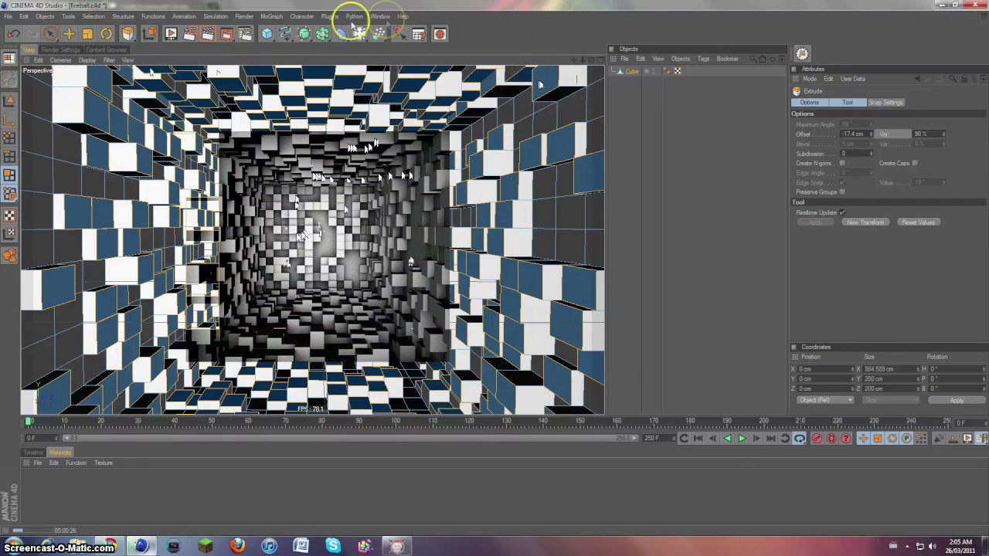
Step: Add a Planet X Generator Sun and scale it to fill the tunnel opening
click(329, 16)
mouse_move(345, 63)
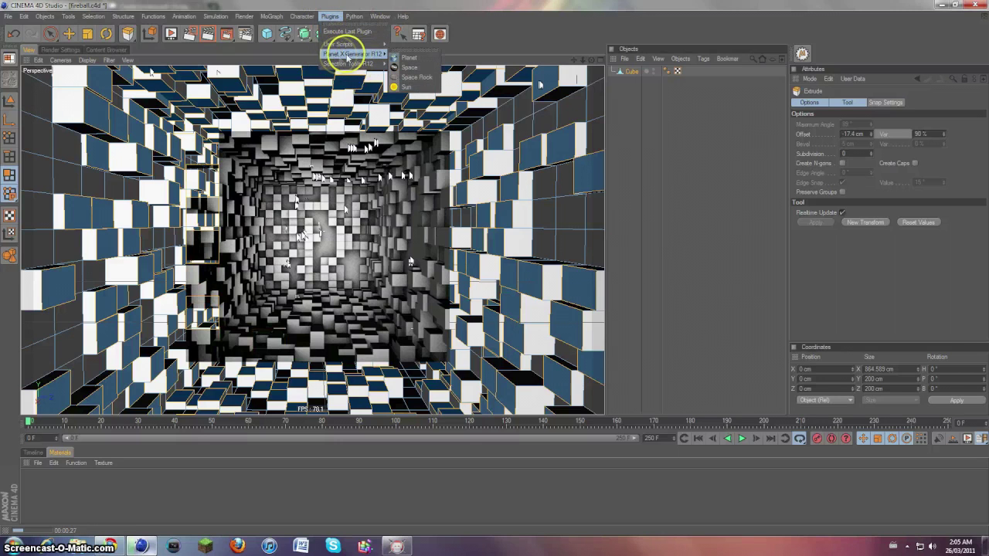
click(404, 87)
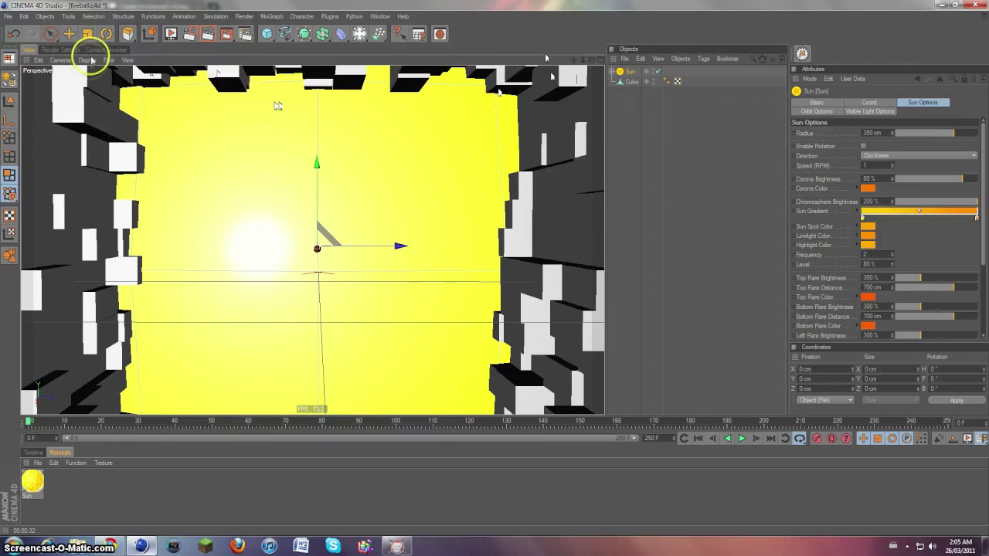
click(91, 34)
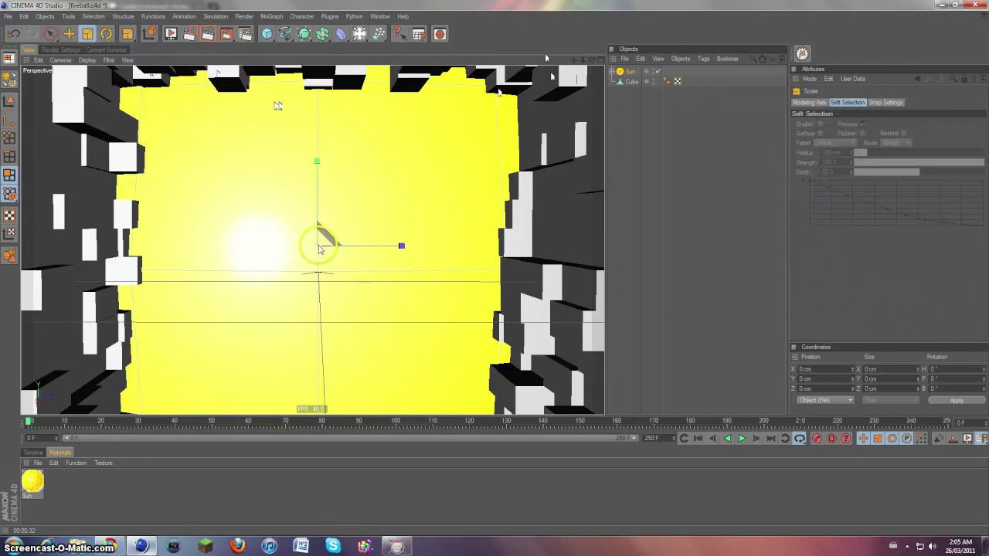
drag(314, 247, 485, 269)
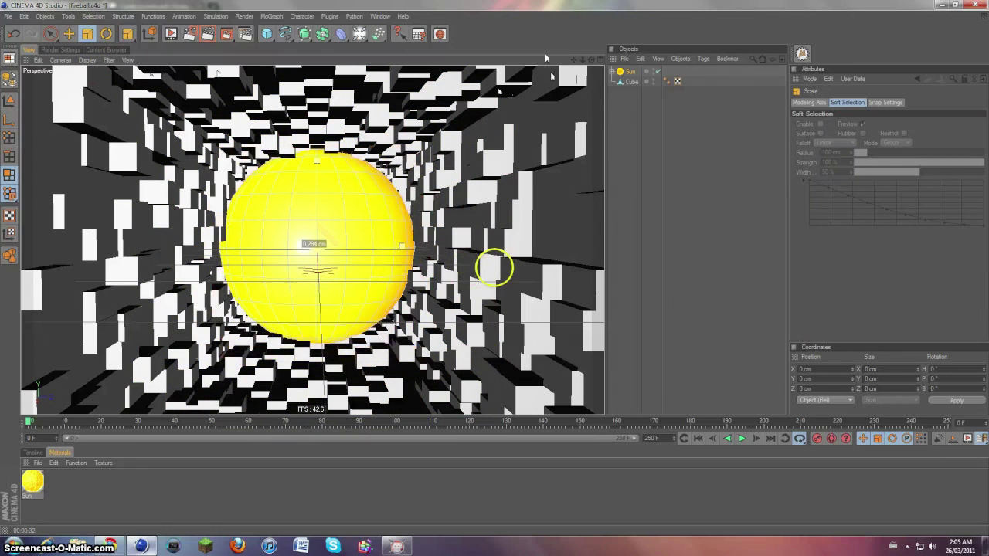
drag(494, 267, 495, 267)
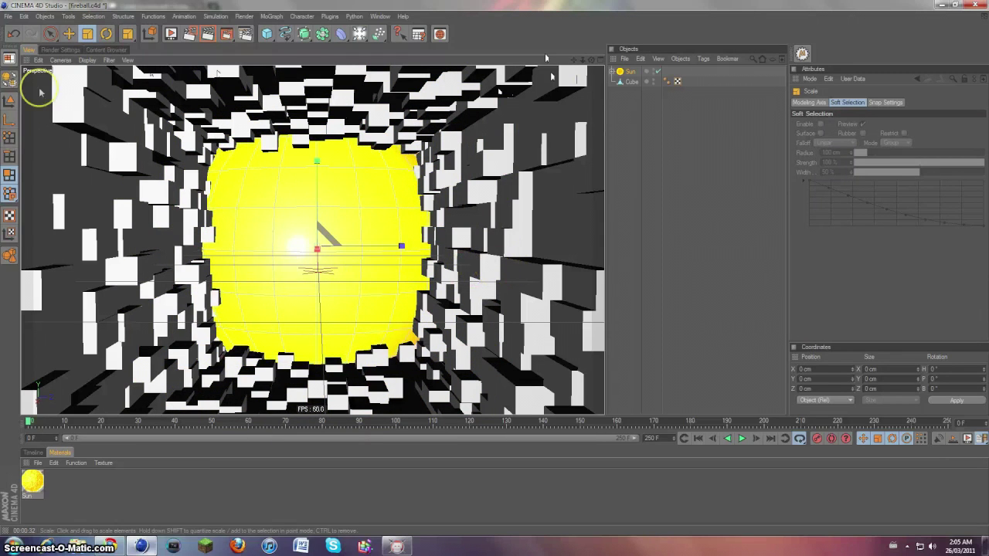
Step: In the four-view layout, move the Sun along X to the tunnel's far end
click(69, 34)
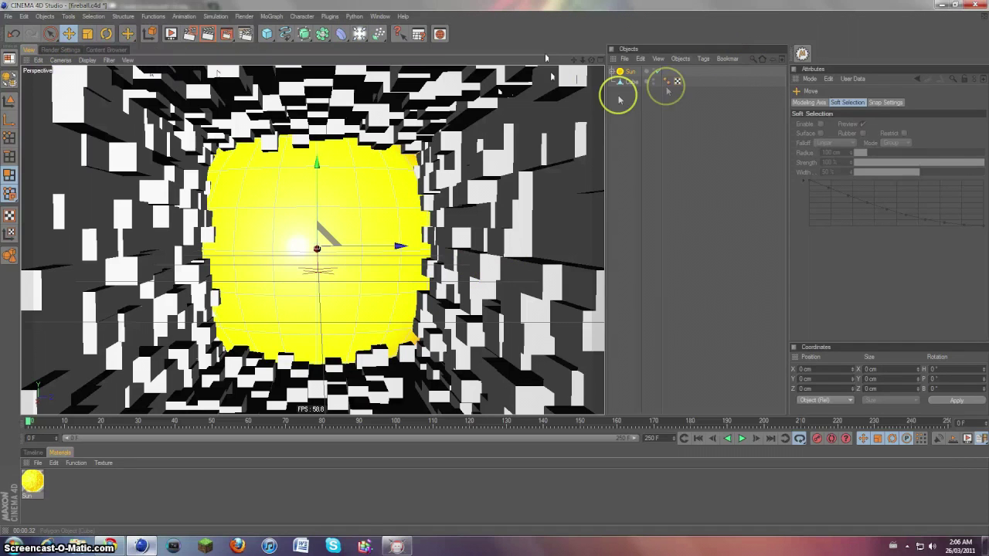
click(599, 59)
scroll(497, 148, down, 3)
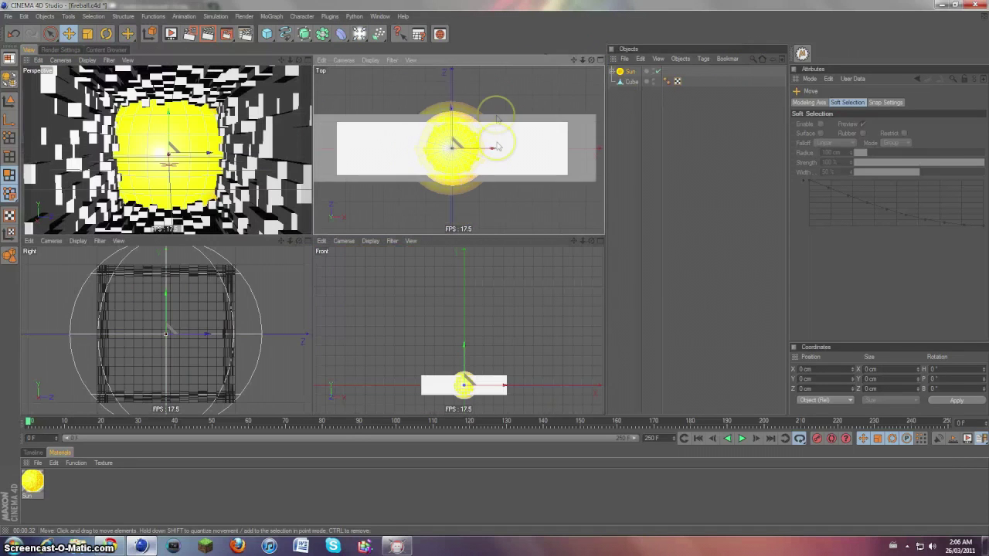
drag(488, 149, 494, 235)
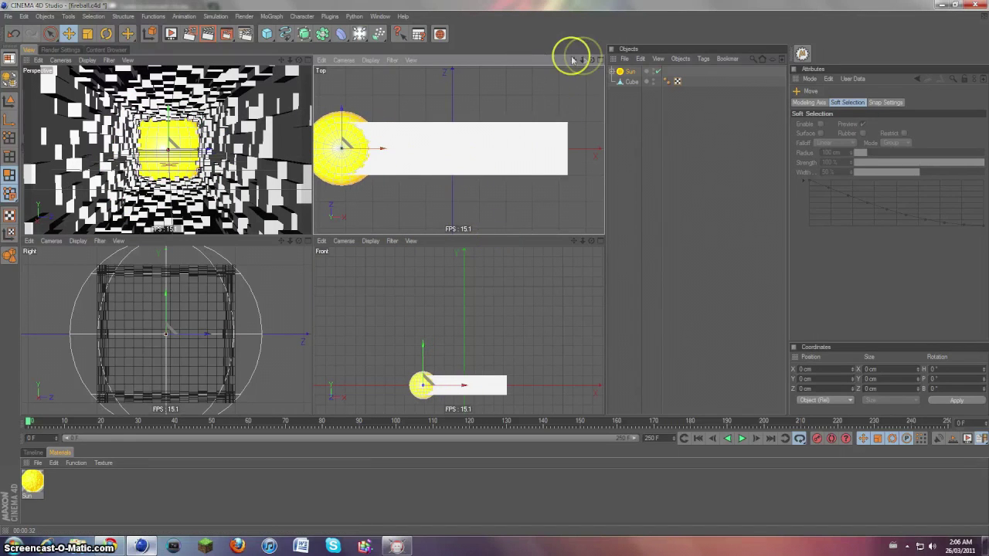
drag(574, 59, 495, 235)
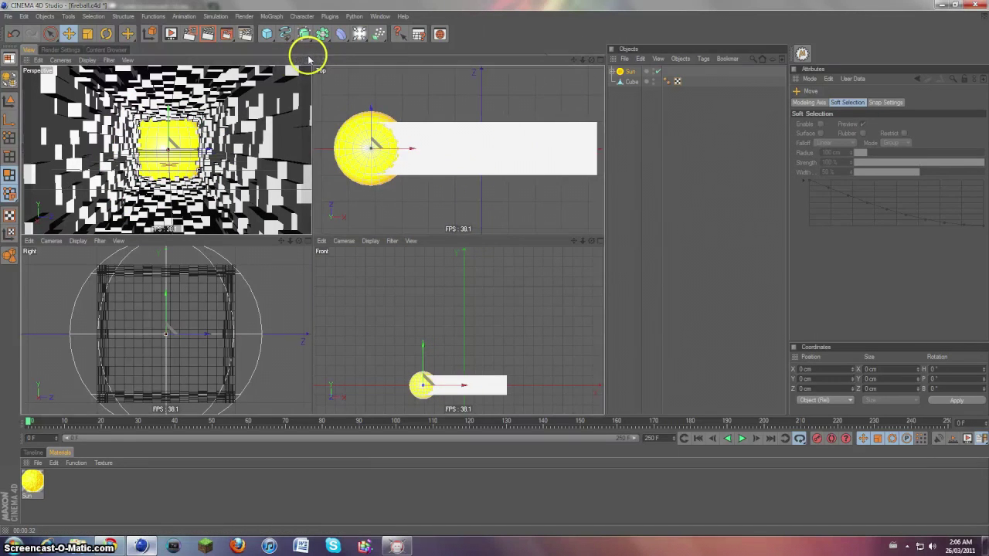
click(306, 59)
Step: Add a Target Camera to the scene and orbit around the tunnel to see it
click(359, 34)
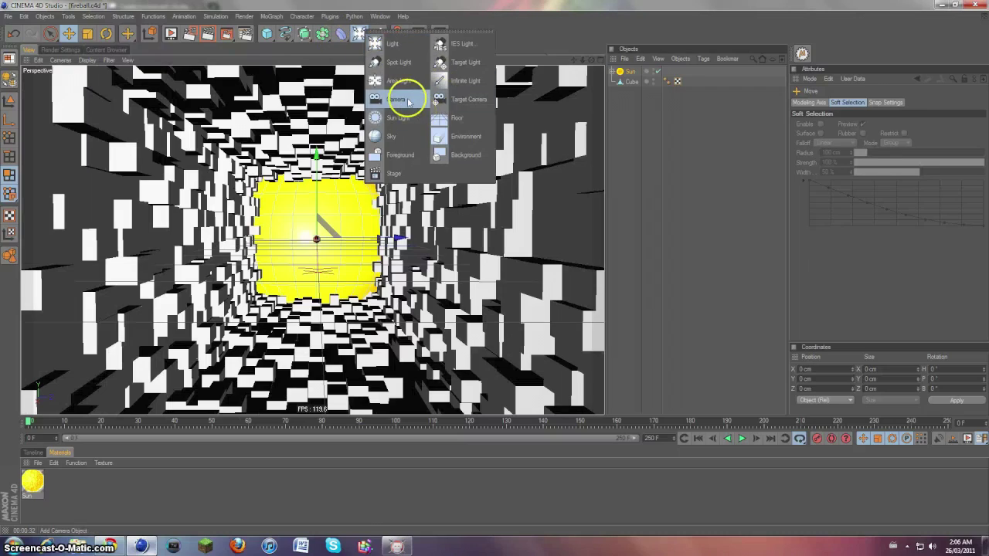
click(441, 99)
scroll(470, 84, down, 5)
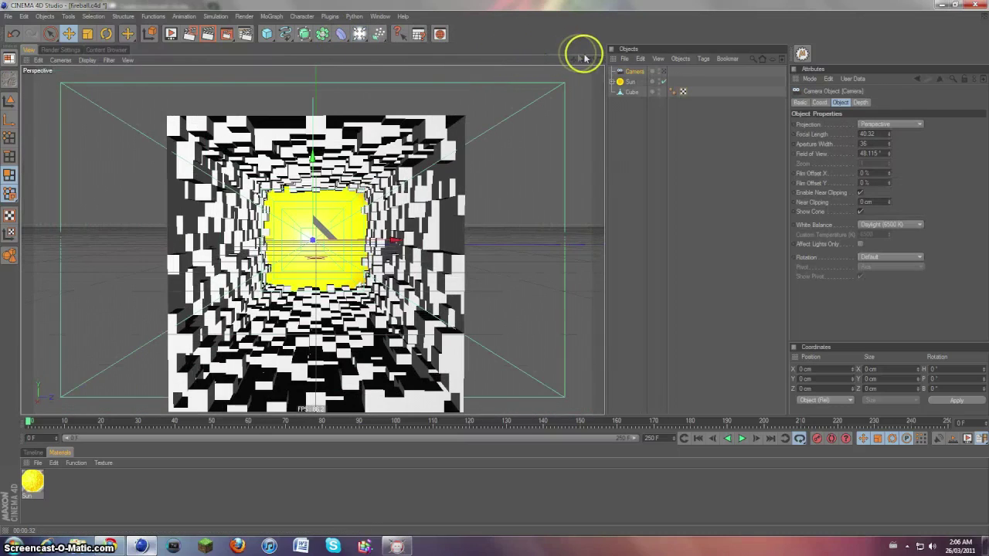
mouse_move(494, 267)
alt+mouse_down()
mouse_move(486, 265)
mouse_move(494, 255)
alt+mouse_up()
click(627, 81)
drag(582, 60, 495, 267)
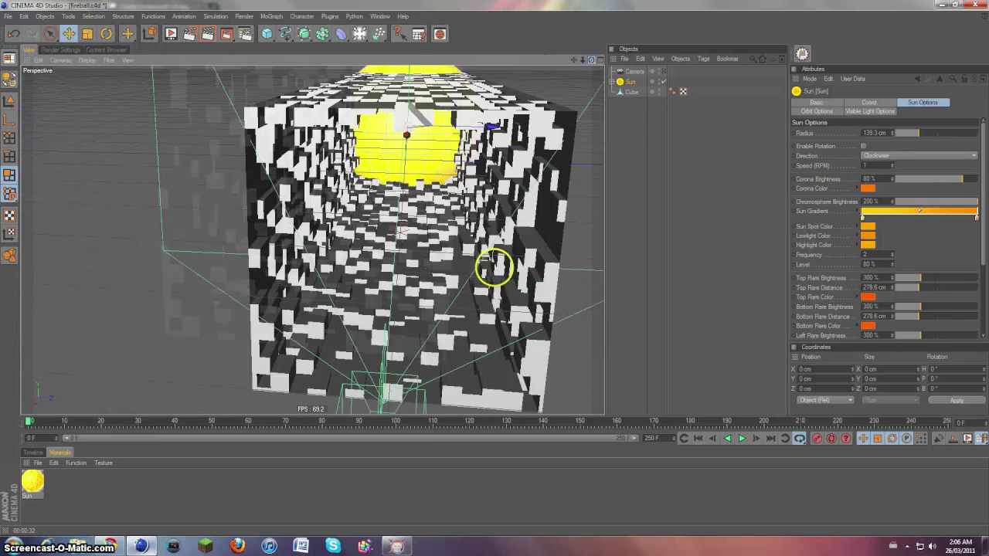
Step: Look through the new camera straight down the tunnel toward the Sun
click(662, 72)
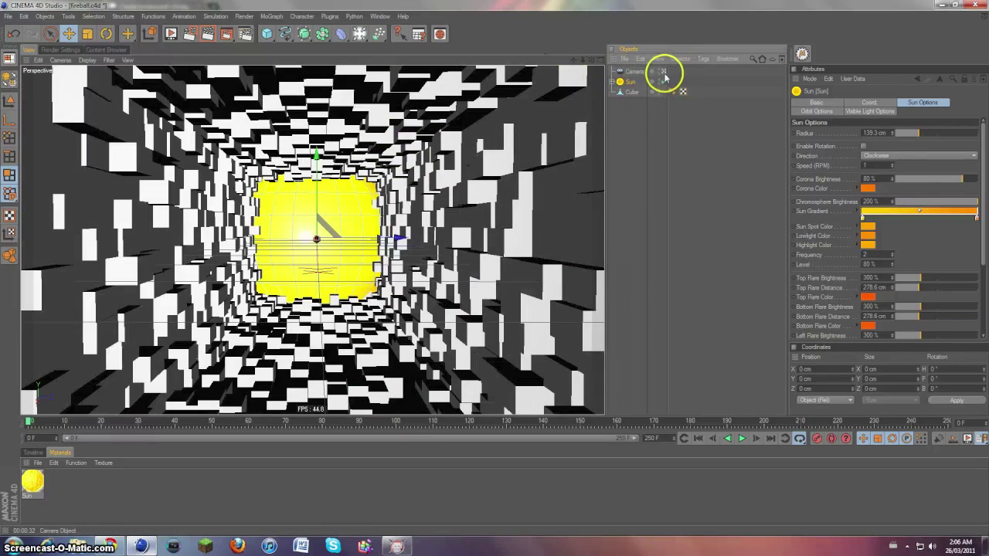
click(663, 72)
click(663, 72)
click(663, 72)
click(663, 72)
click(663, 72)
click(663, 72)
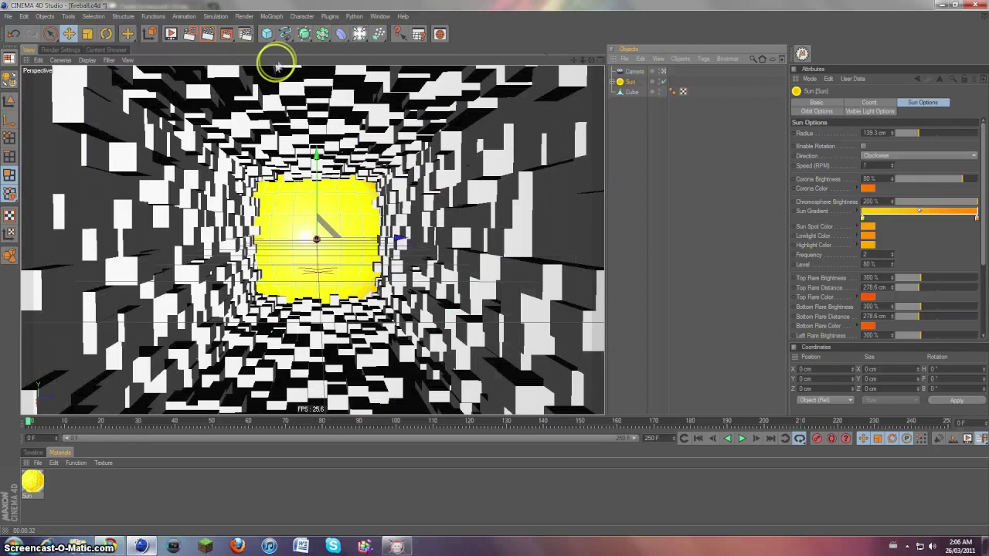
click(71, 49)
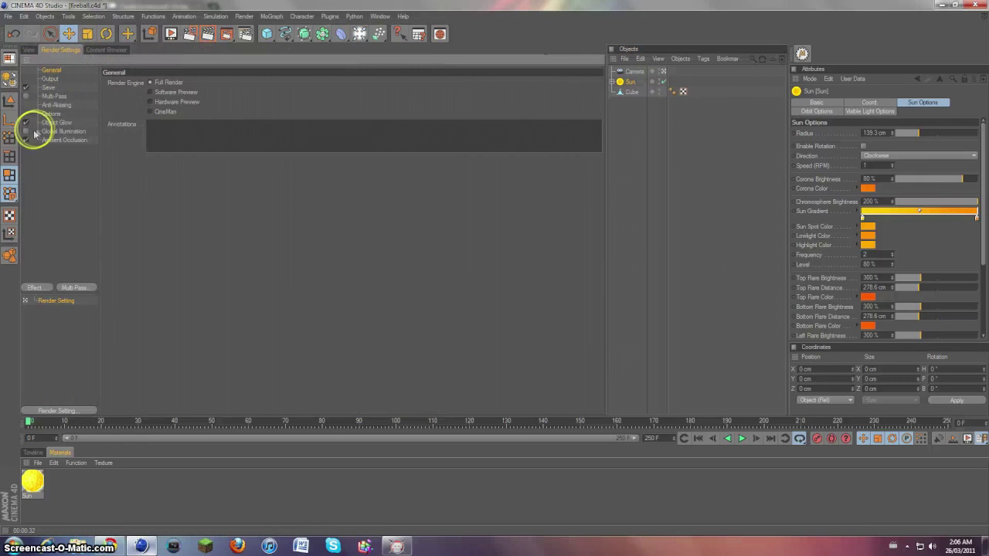
Step: Back in the View tab, render the camera's view down the tunnel to the Sun
click(28, 49)
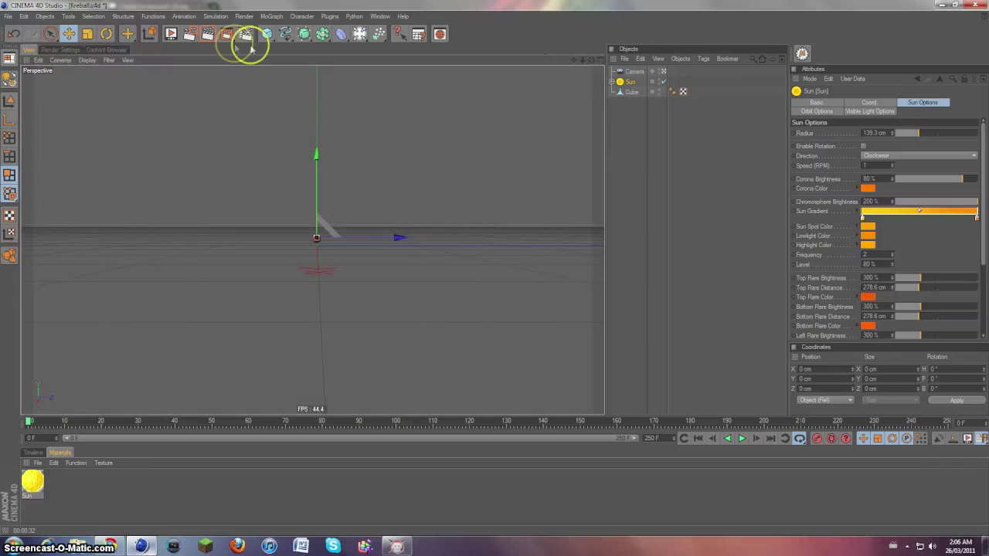
click(207, 37)
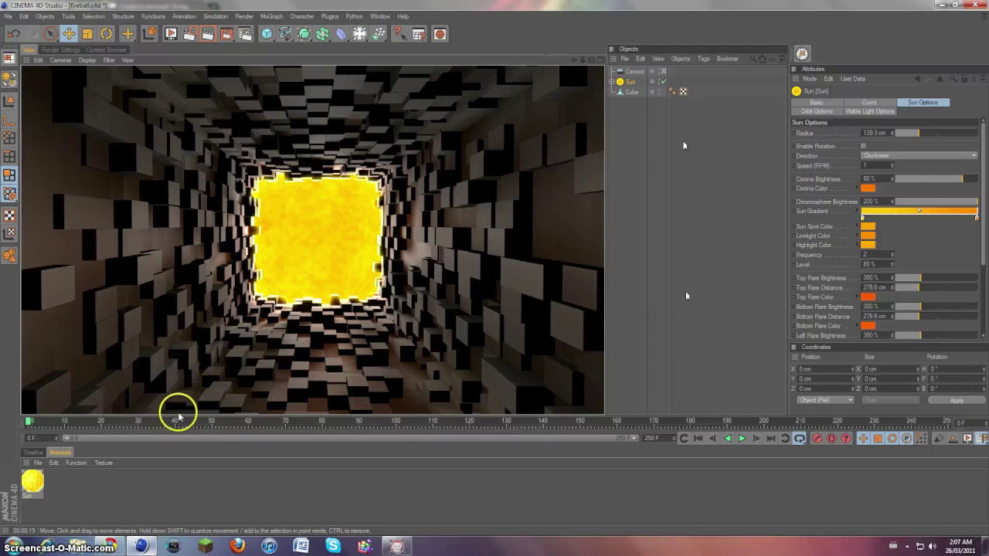
Step: Create a new material and set its colour to a blue-grey shade
double_click(66, 480)
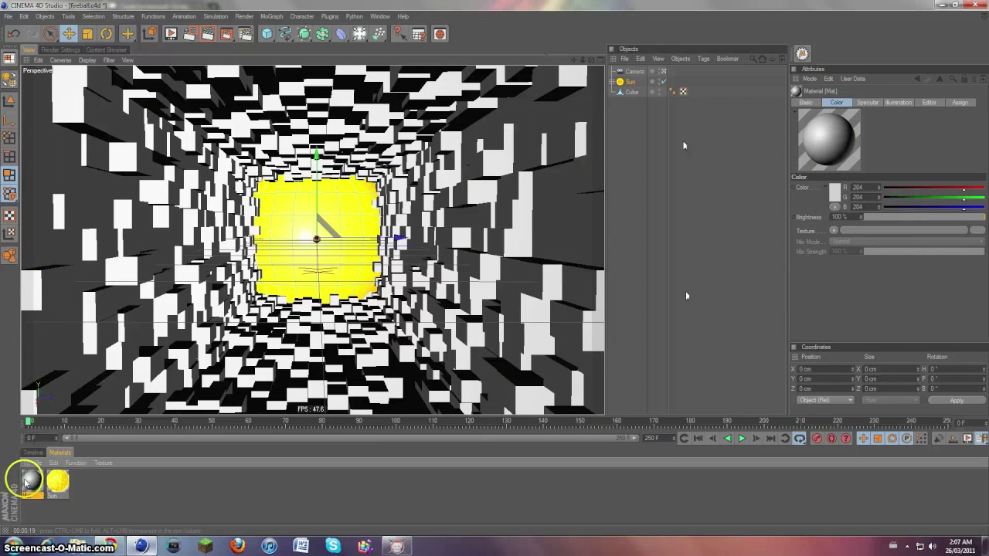
double_click(29, 481)
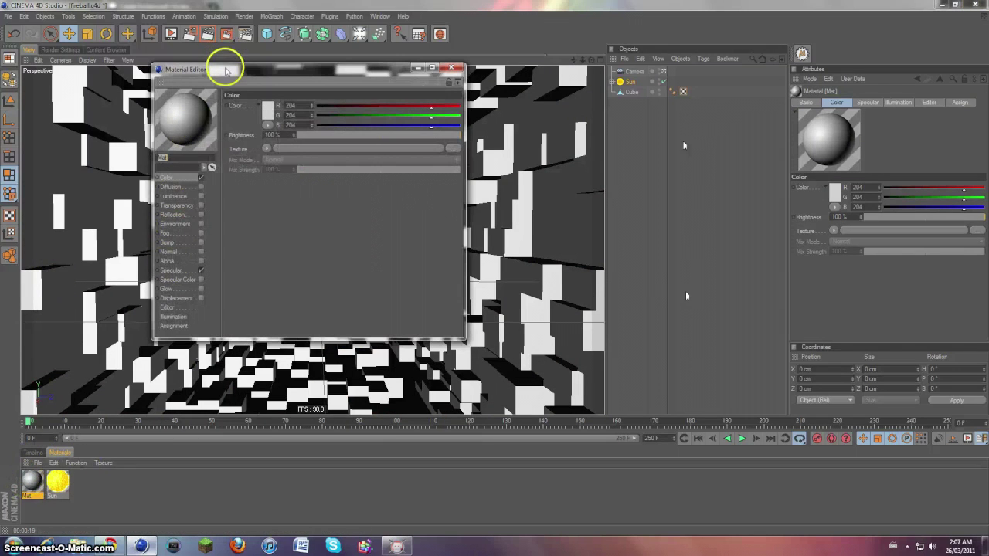
drag(226, 70, 284, 114)
click(327, 153)
click(267, 130)
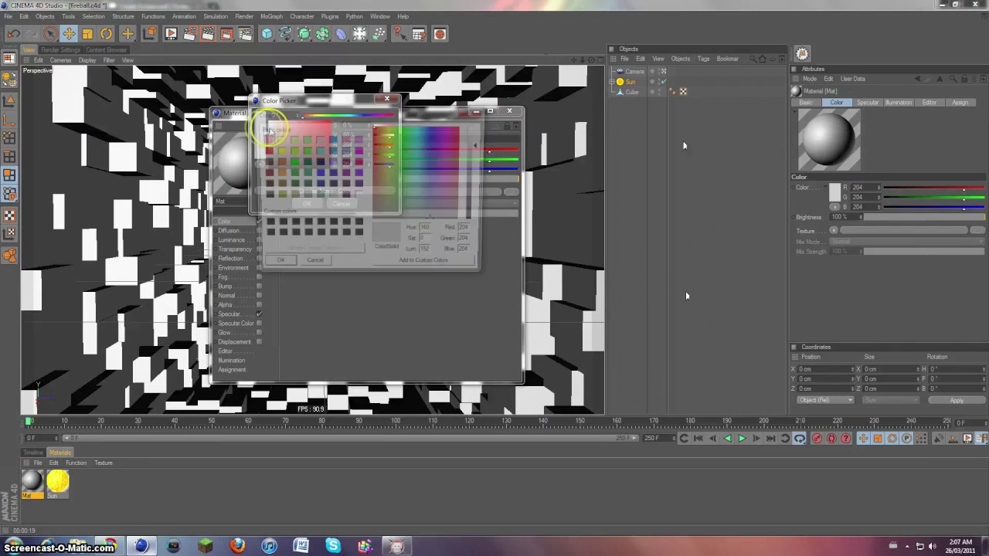
click(469, 107)
click(309, 128)
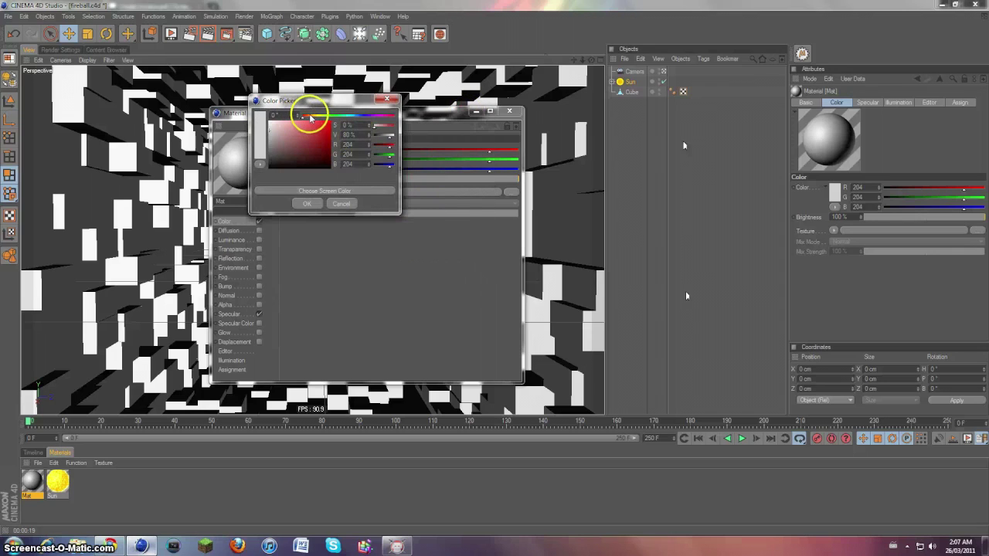
mouse_move(316, 117)
mouse_down()
mouse_move(358, 116)
mouse_move(281, 155)
mouse_up()
click(306, 133)
click(306, 206)
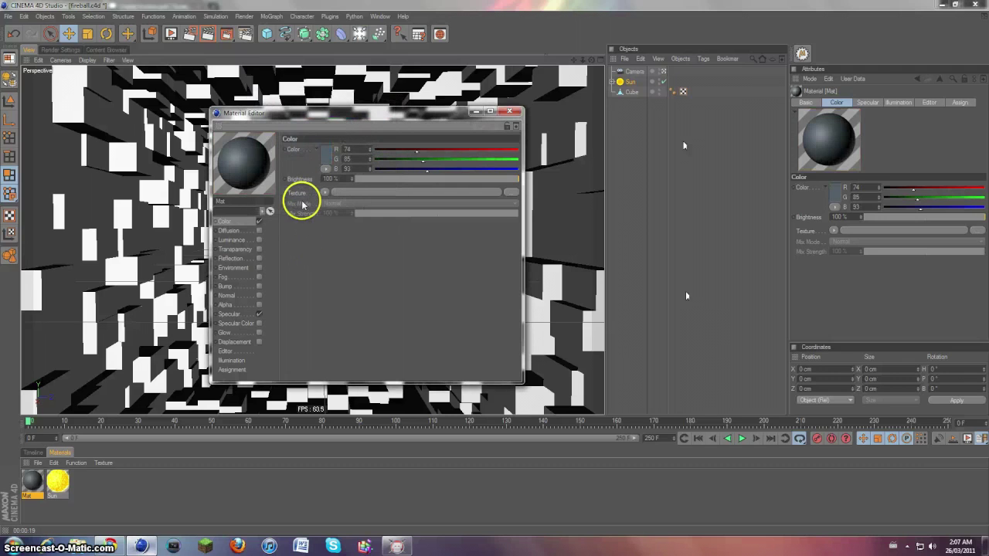
Step: Darken the colour to RGB 61/74/85 and apply material 'Mat' to the Cube
click(324, 163)
click(285, 157)
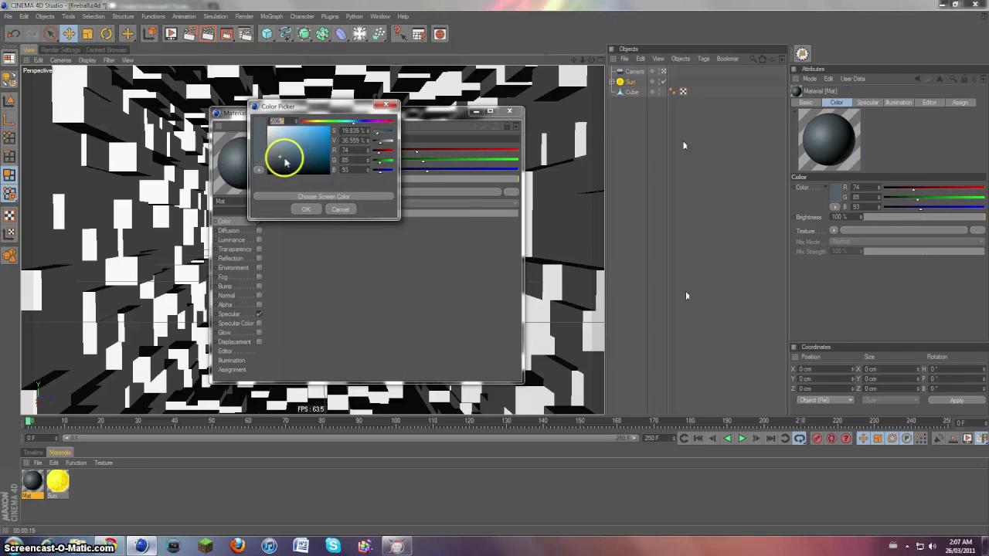
click(305, 210)
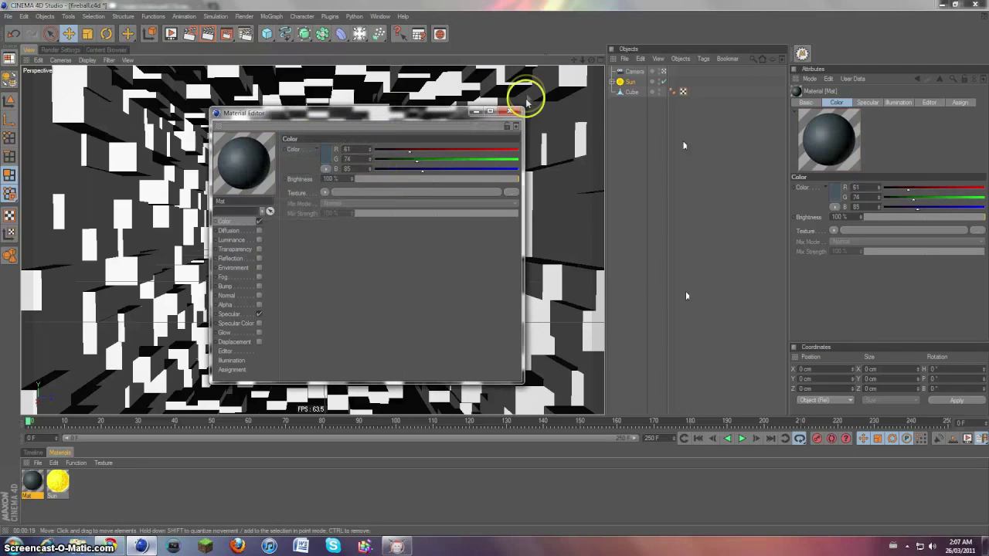
click(509, 110)
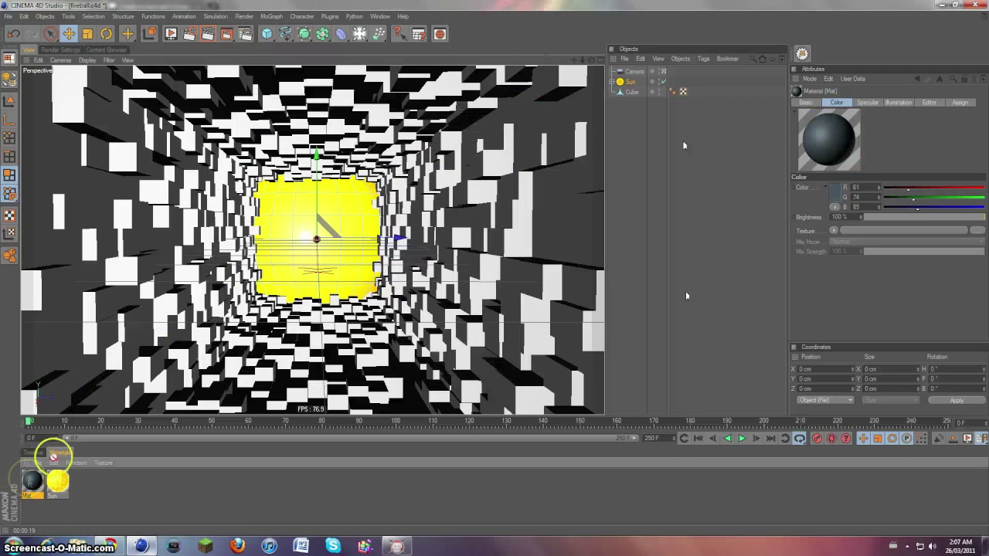
drag(344, 4, 638, 92)
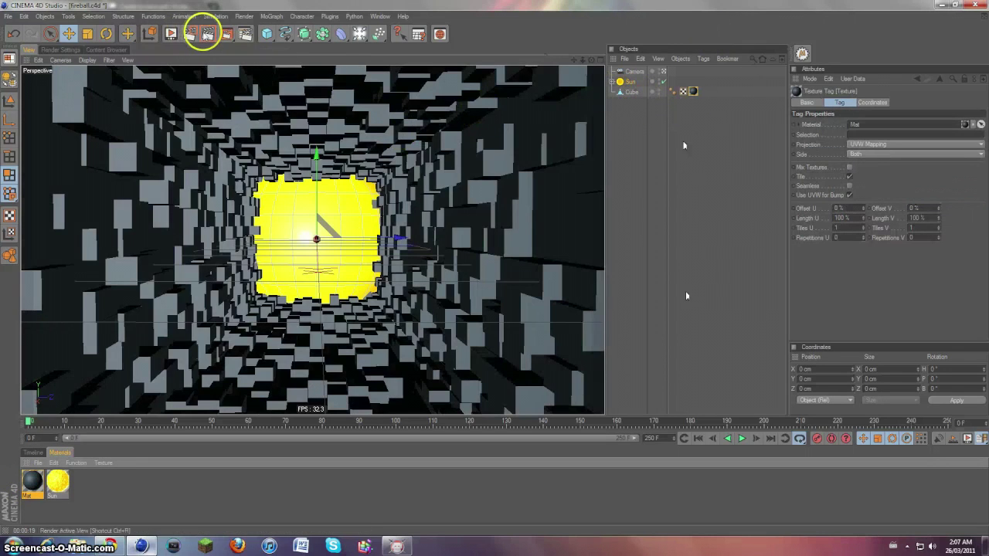
Step: Render the grey tunnel preview, then select the Sun to show its Sun Options
click(191, 34)
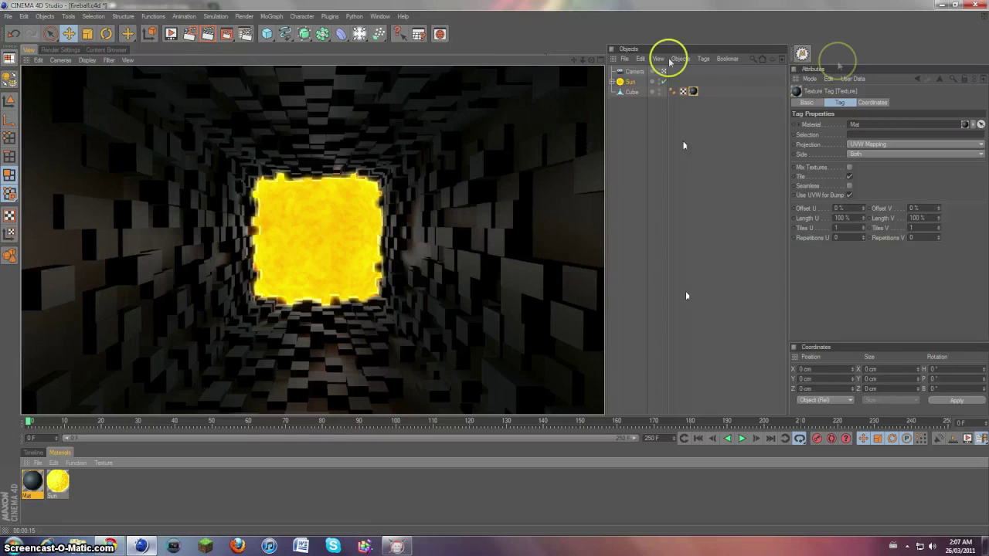
click(632, 82)
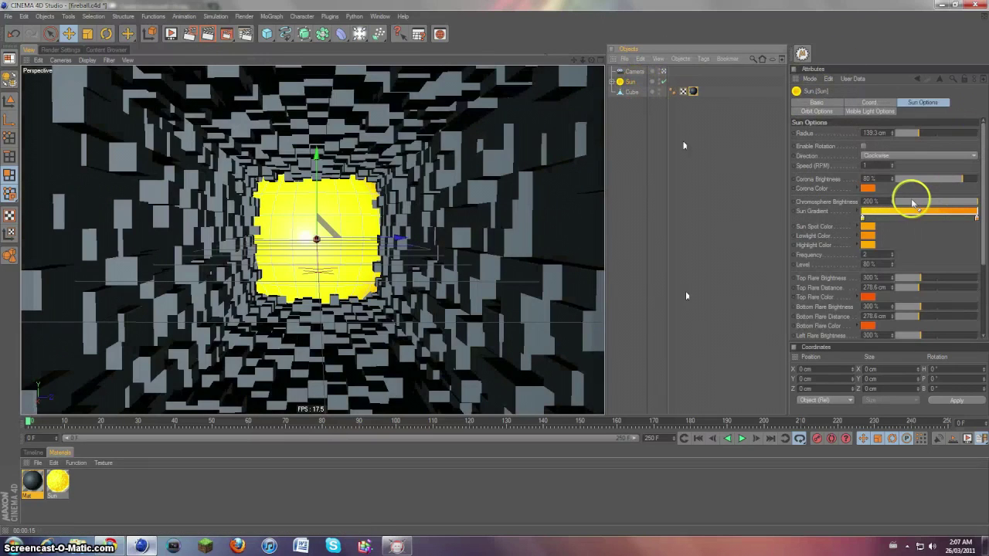
drag(922, 215, 951, 211)
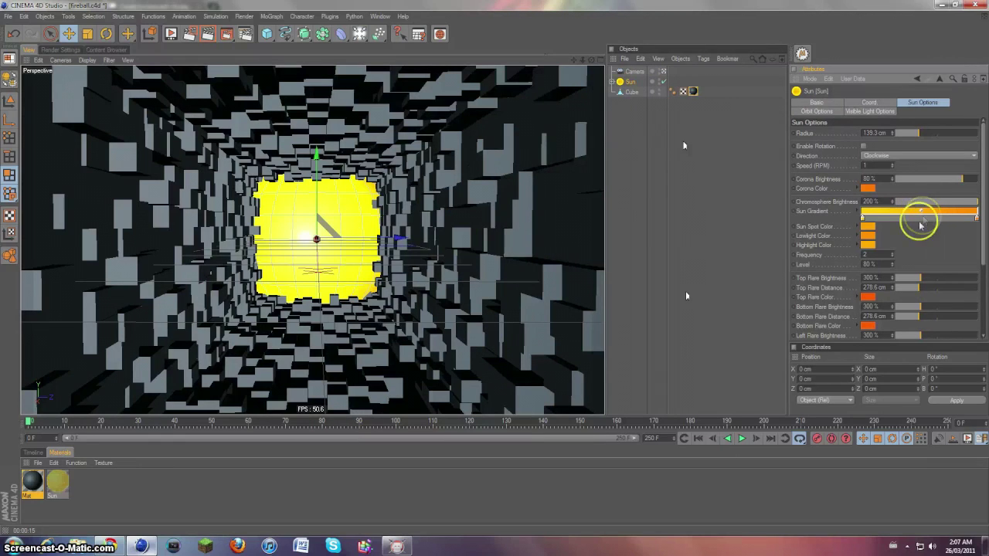
scroll(936, 236, down, 3)
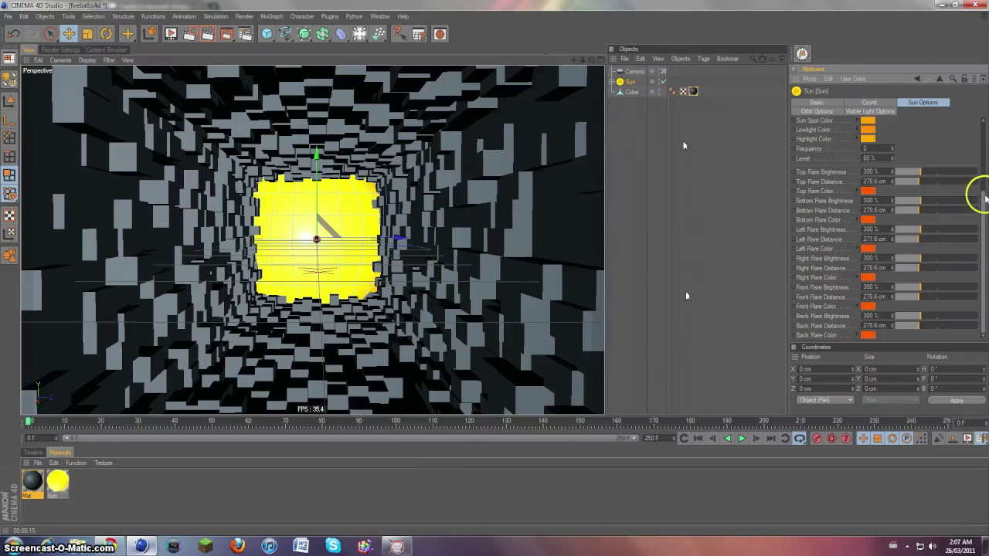
drag(985, 199, 945, 122)
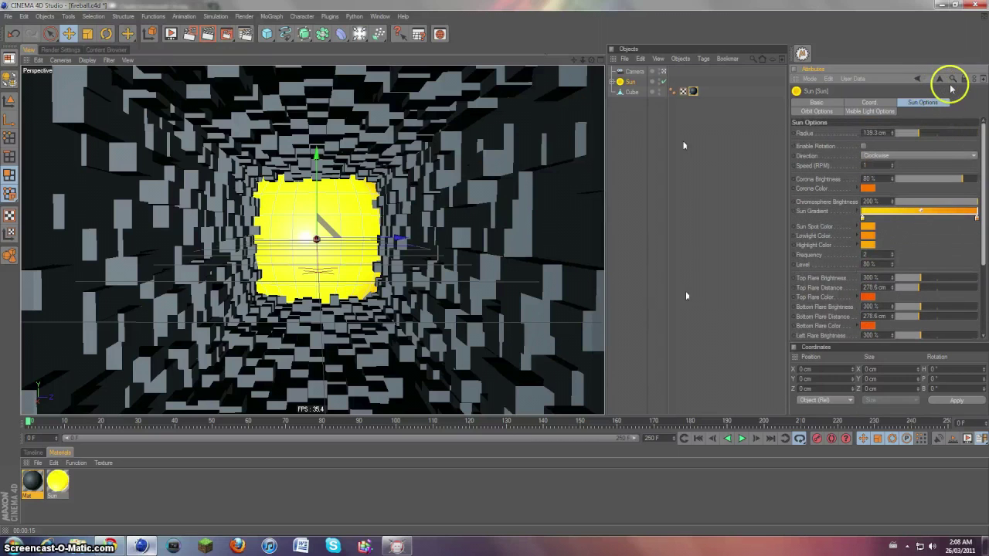
click(886, 164)
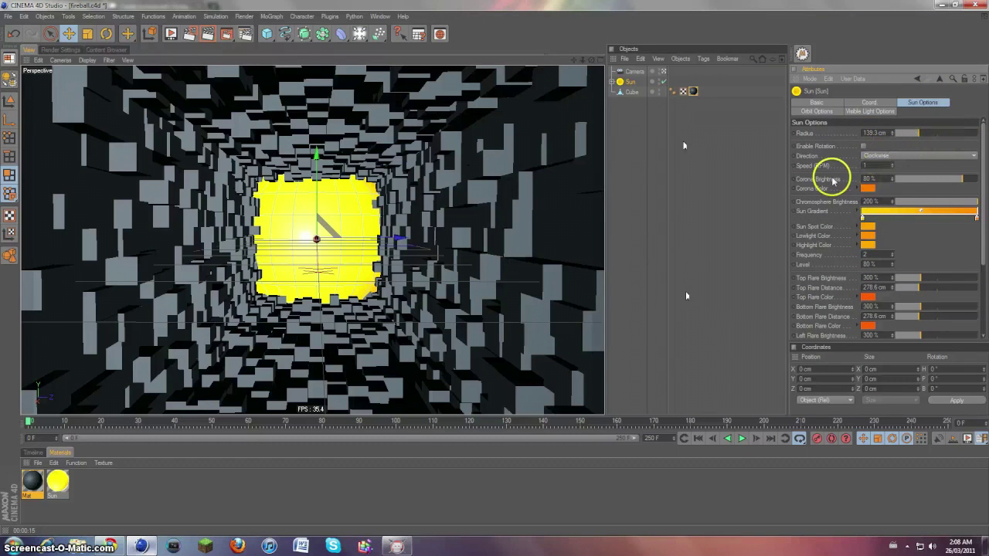
click(872, 112)
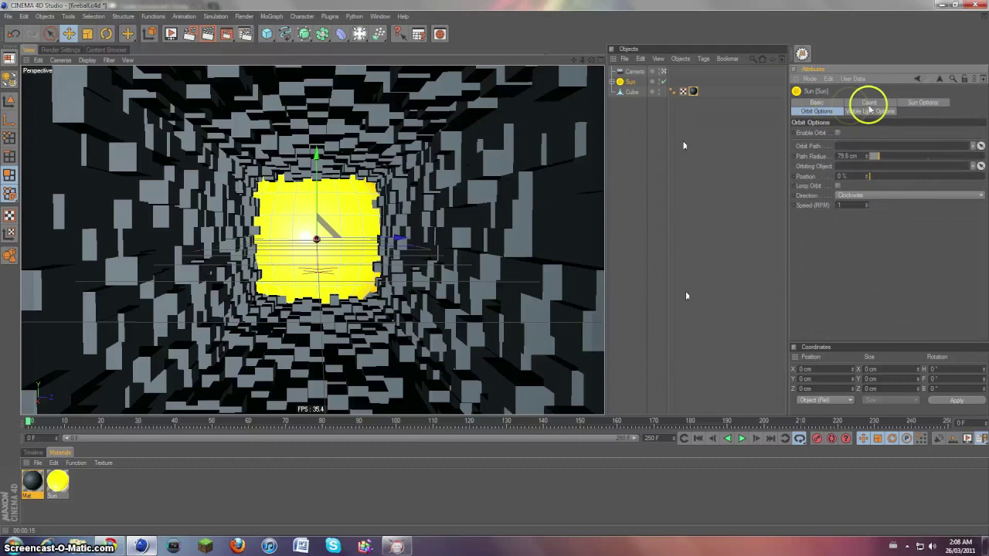
click(871, 102)
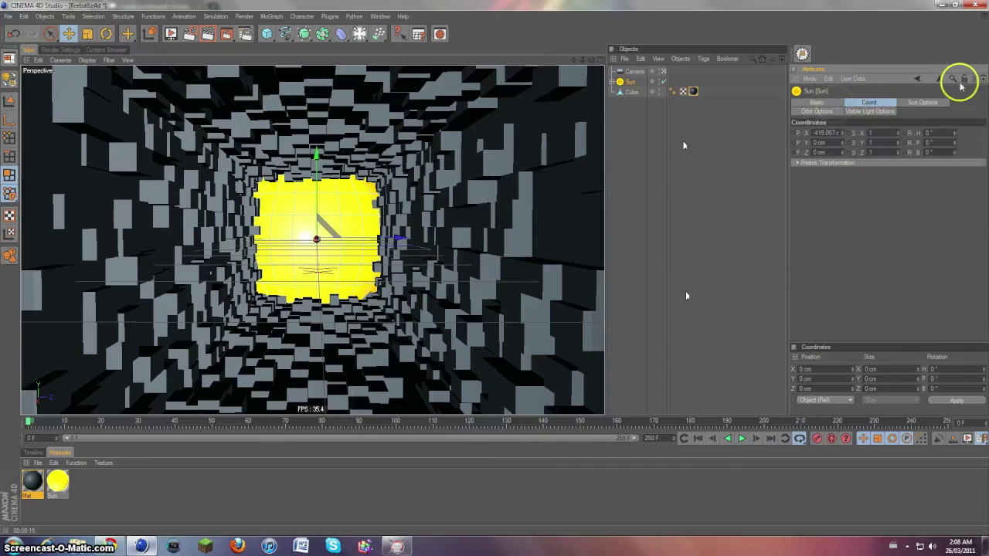
click(918, 102)
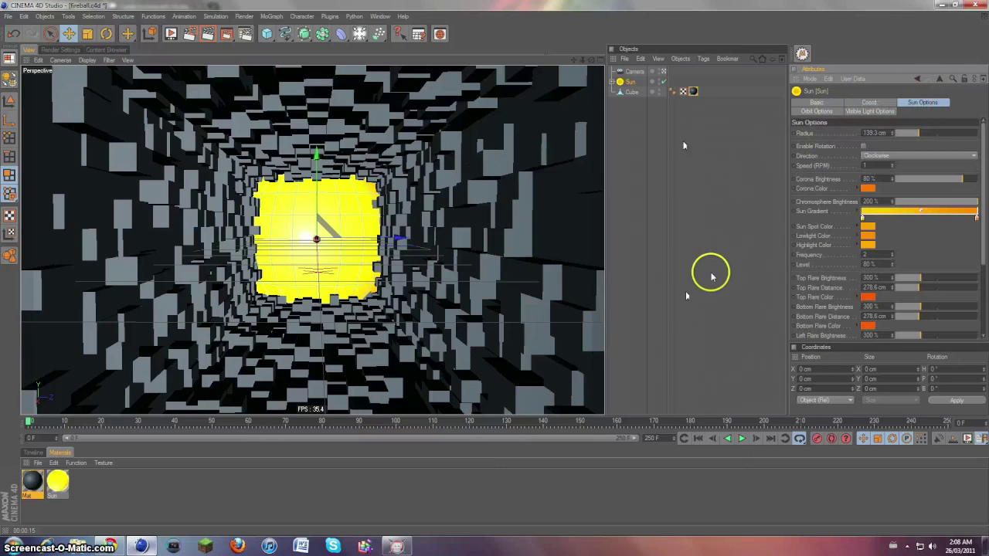
click(650, 282)
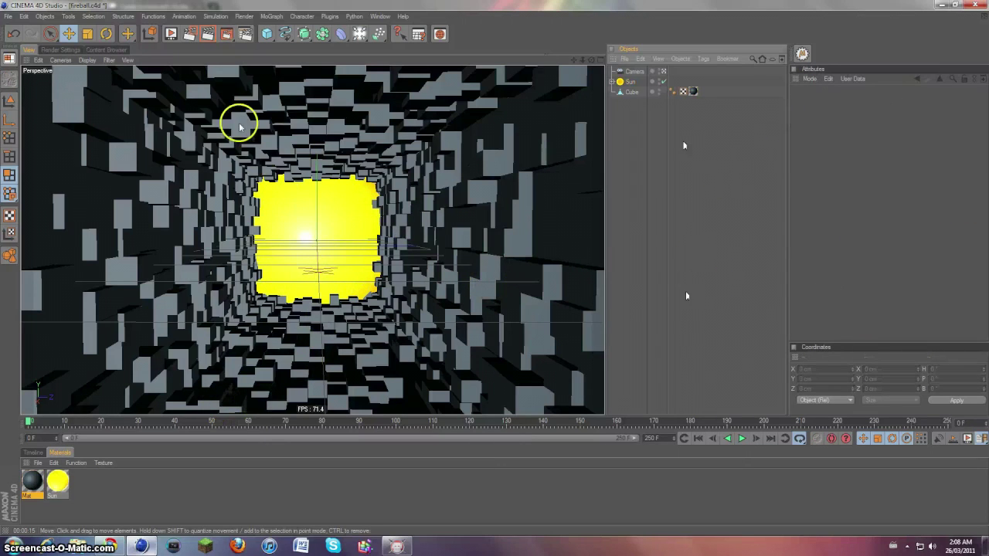
Step: Add a 'NOM' MoText object, rotate it to face the camera and scale it down
click(802, 55)
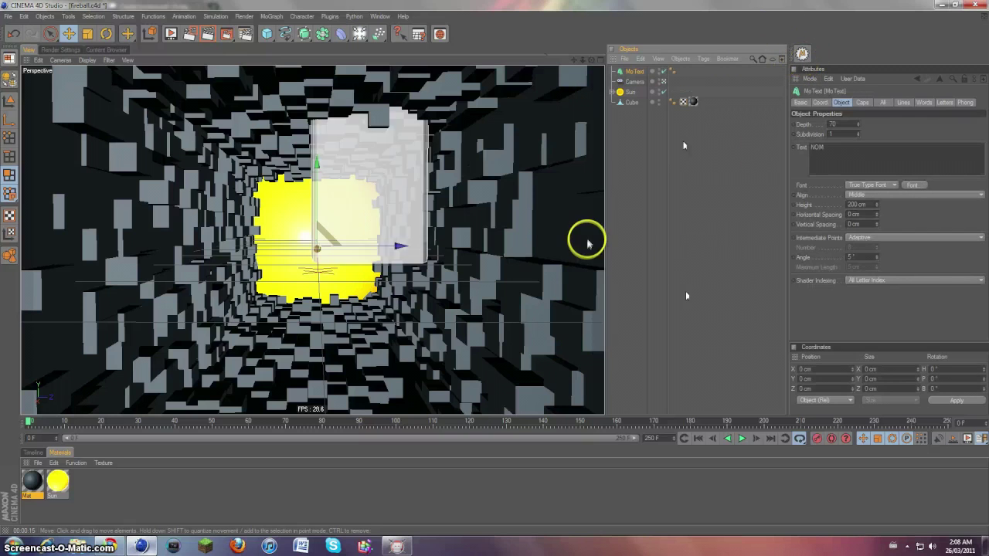
click(106, 34)
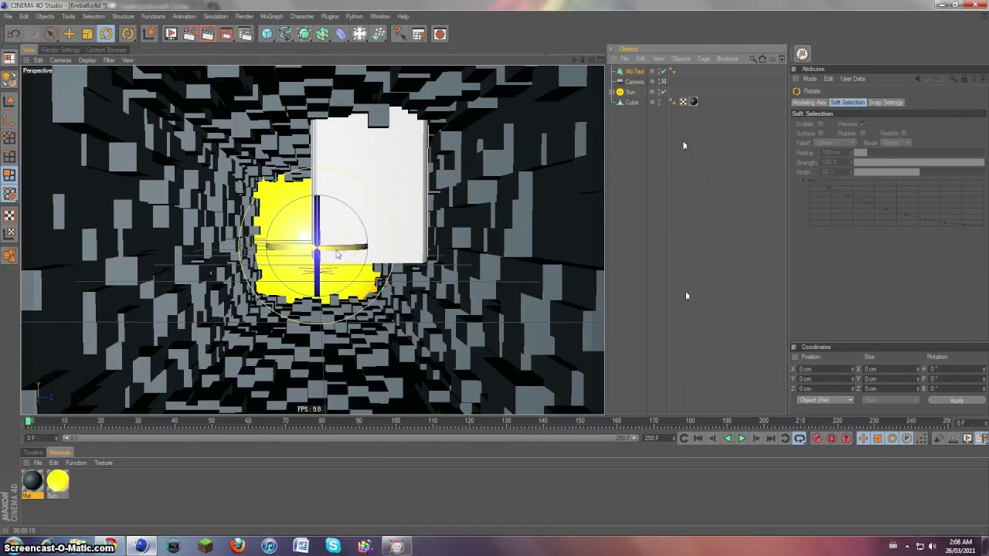
drag(337, 255, 334, 249)
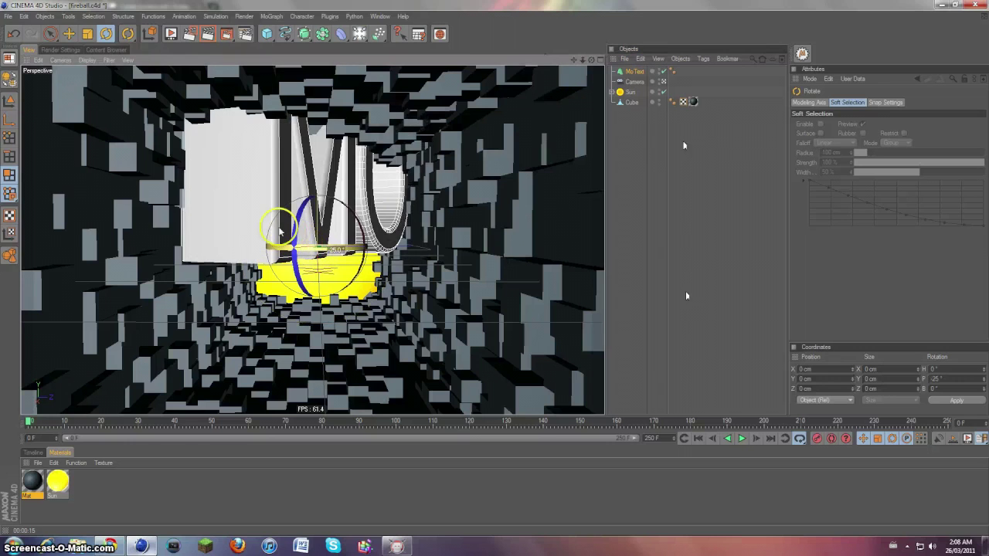
drag(280, 232, 394, 249)
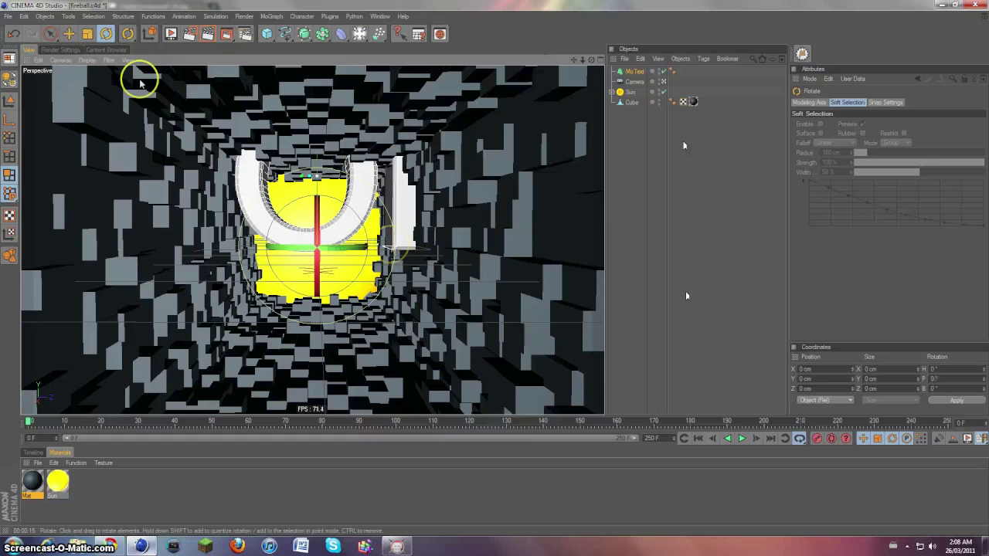
click(87, 33)
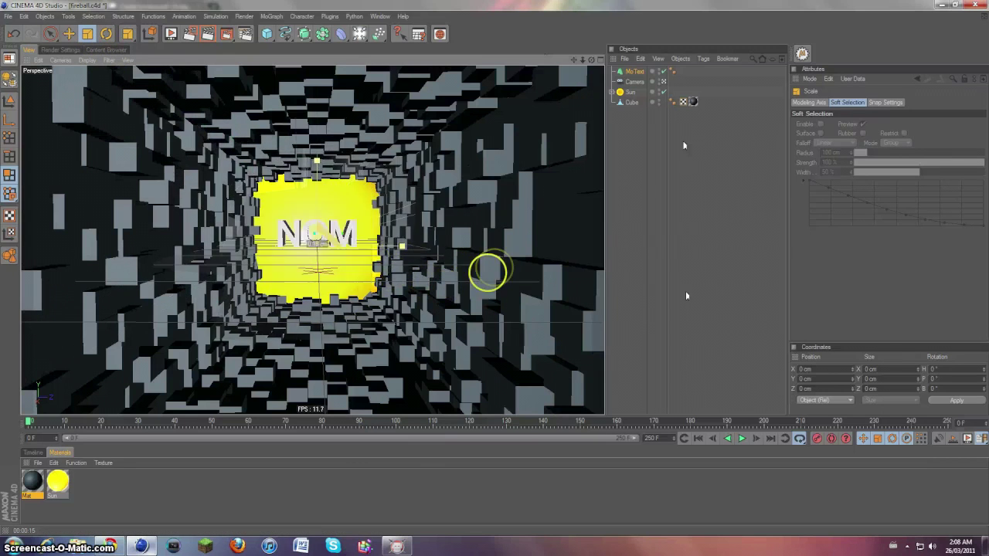
click(68, 33)
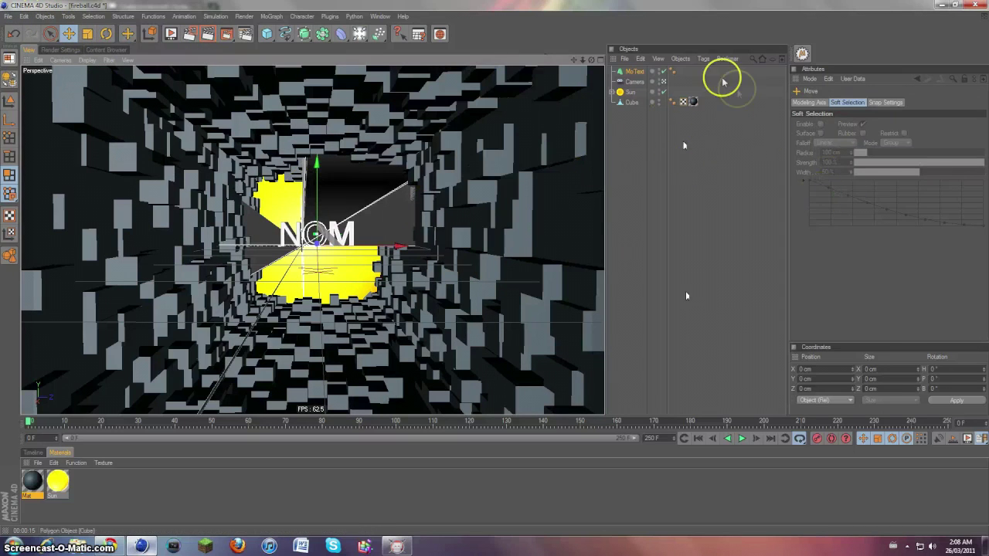
Step: Set the NOM text Height to 50 cm and choose a graffiti-style font
click(623, 69)
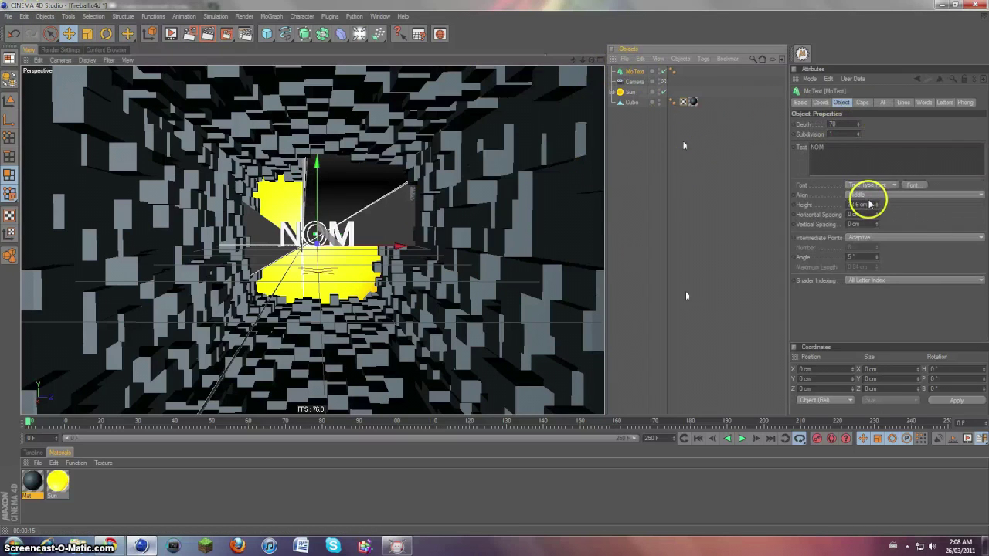
text(50)
key(Return)
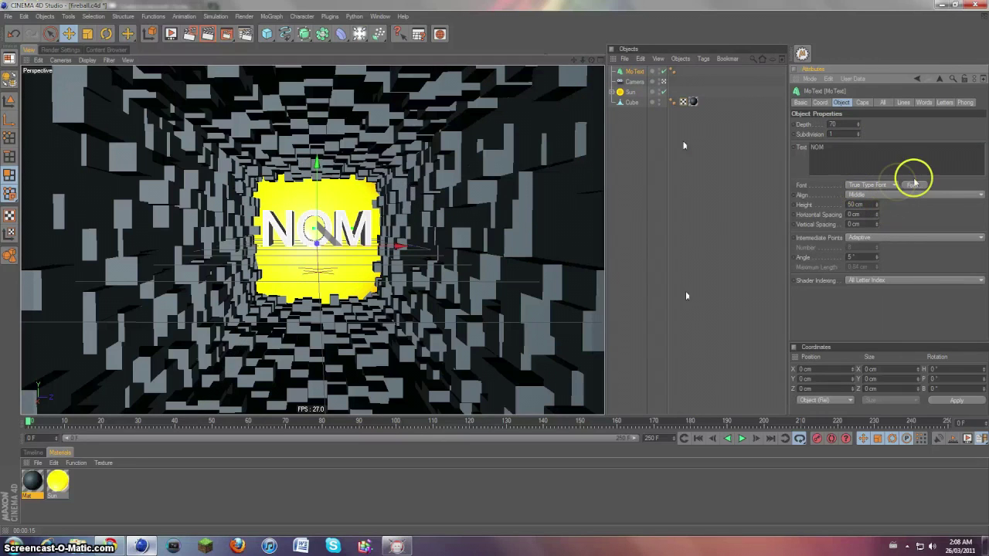
click(911, 185)
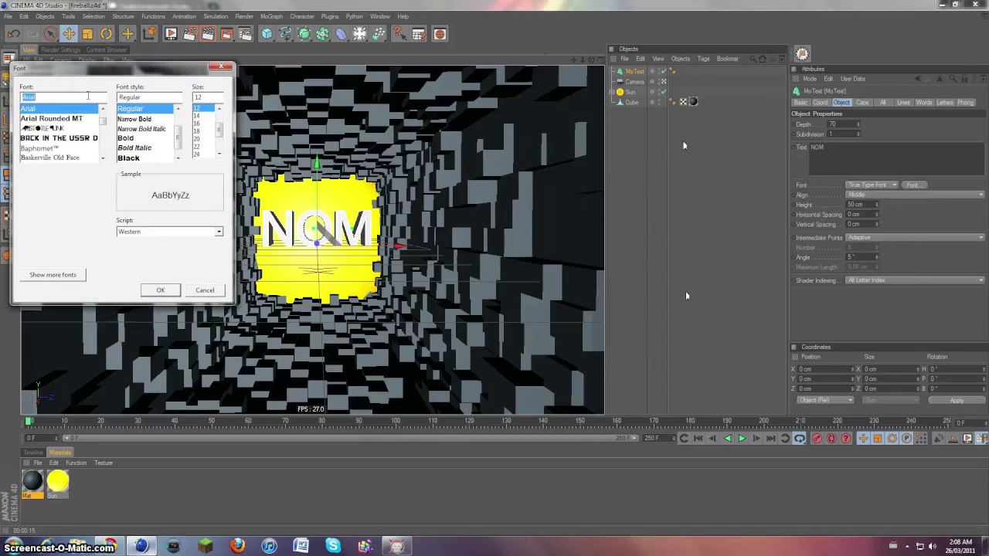
text(w)
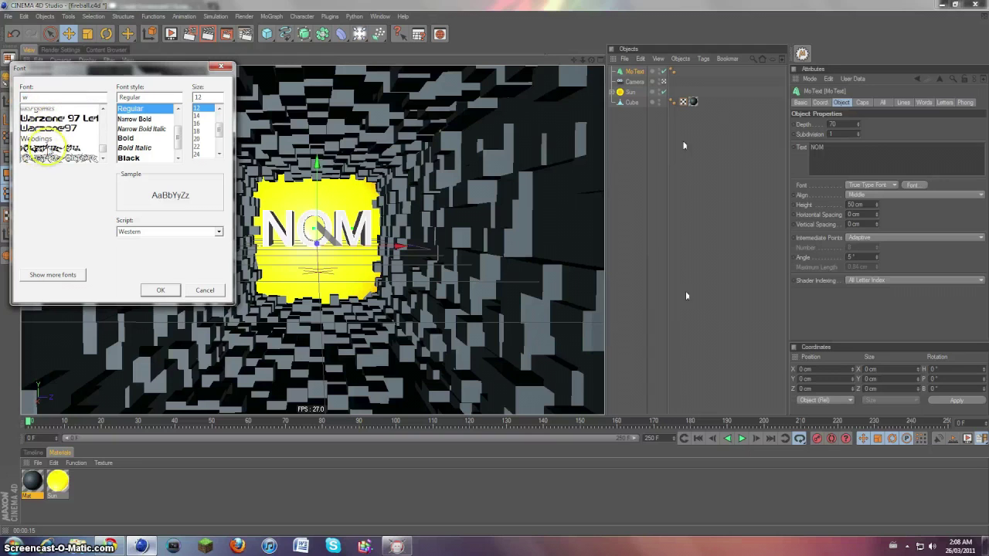
click(58, 156)
click(161, 290)
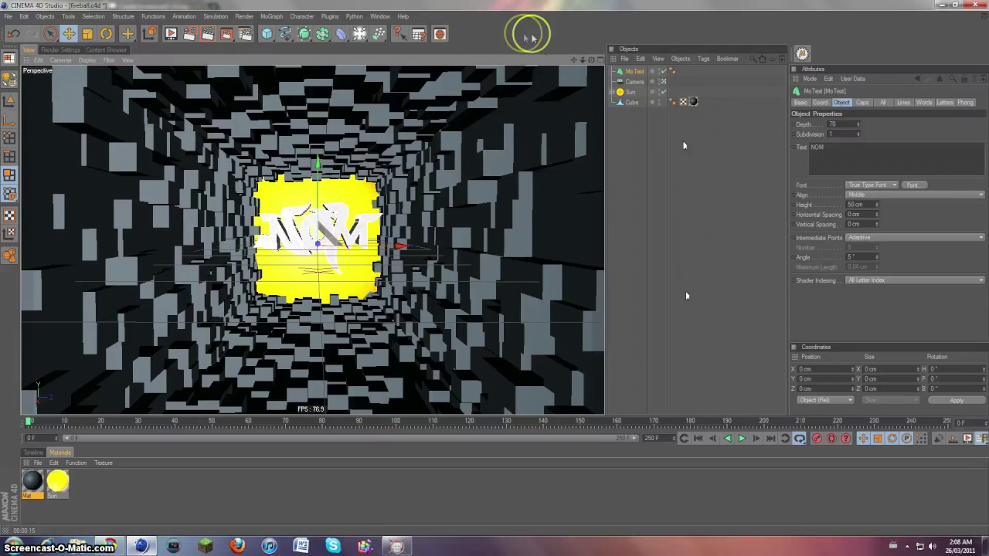
Step: In four-view layout, move the NOM text down the tunnel toward the camera
middle_click(596, 73)
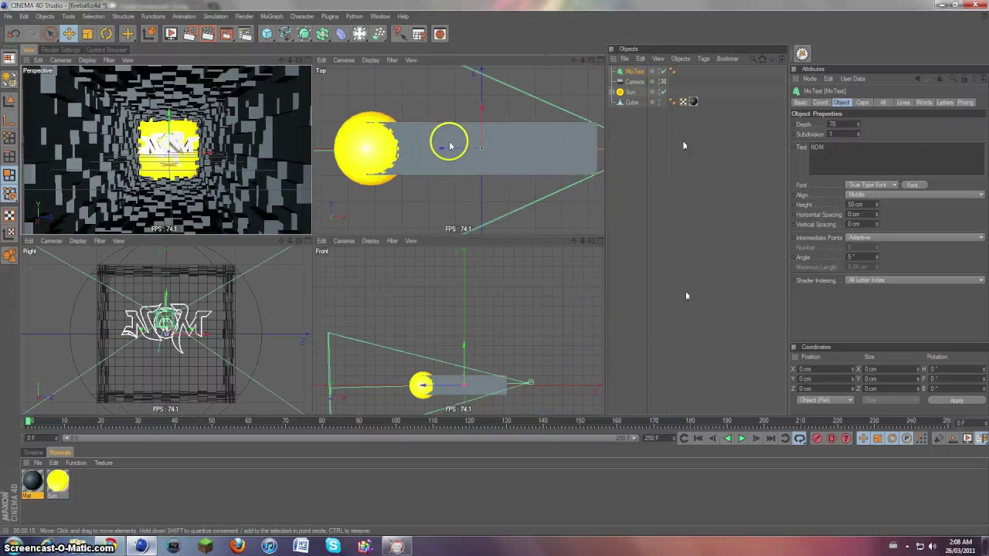
mouse_move(503, 236)
mouse_down()
mouse_move(487, 232)
mouse_move(495, 232)
mouse_up()
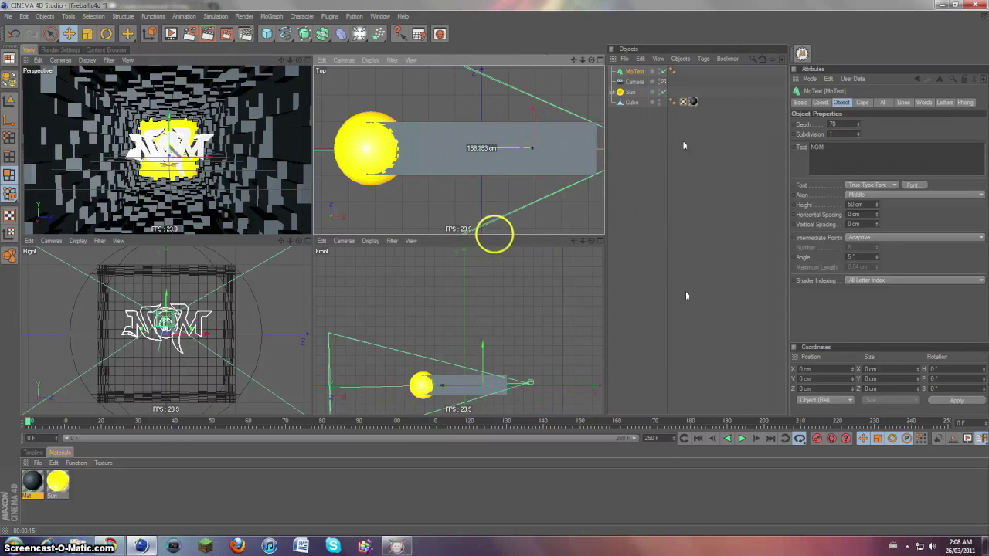
click(307, 60)
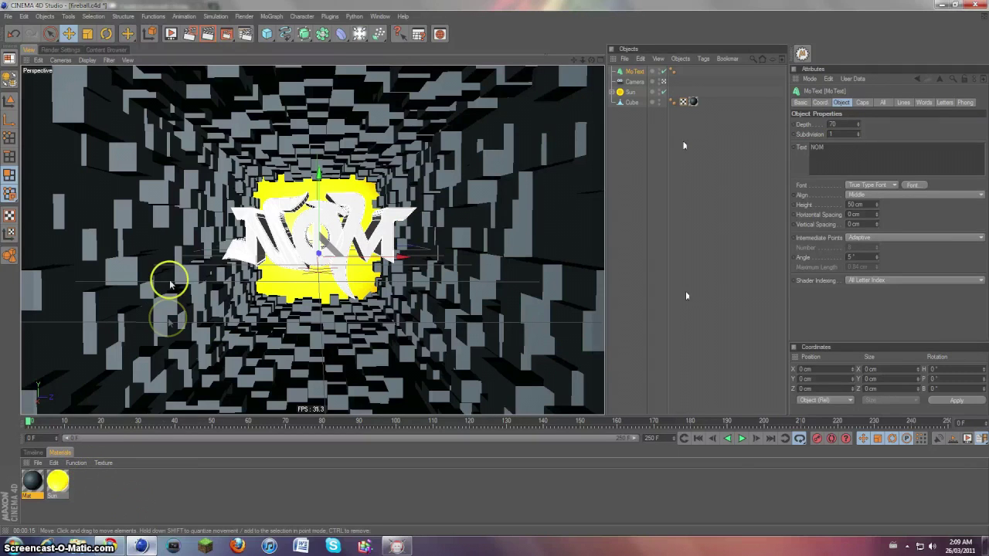
Step: In the Content Browser, look through the favourite folders for the materials pack
click(120, 50)
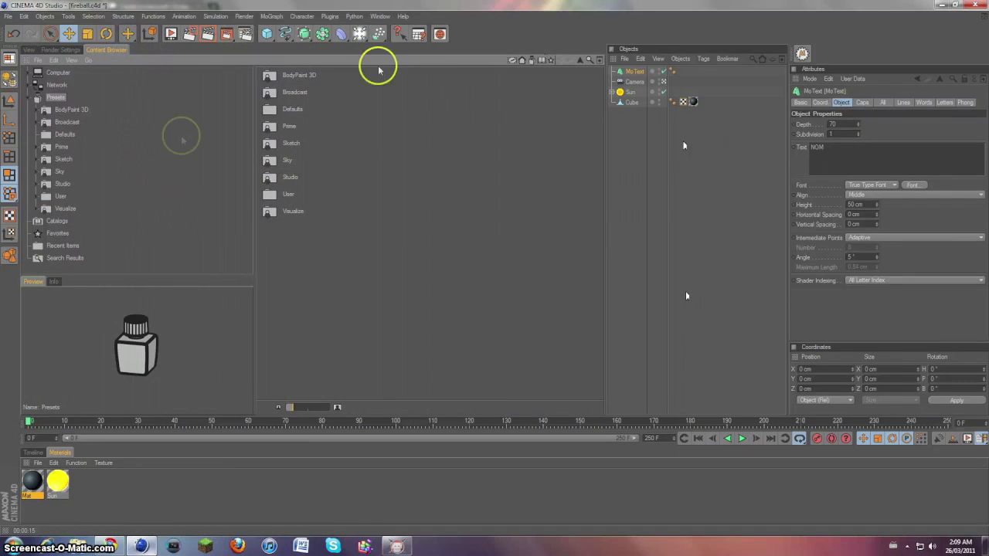
click(552, 62)
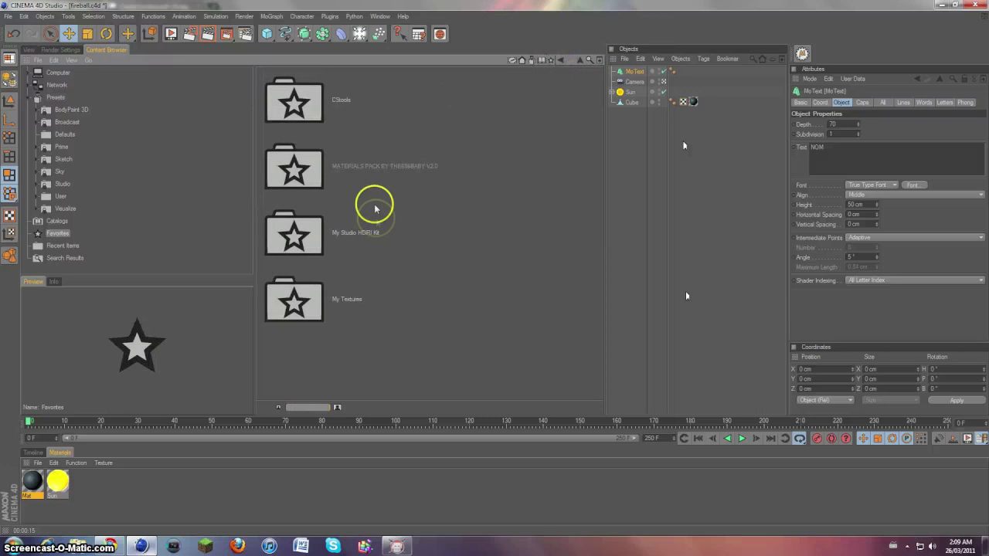
double_click(355, 171)
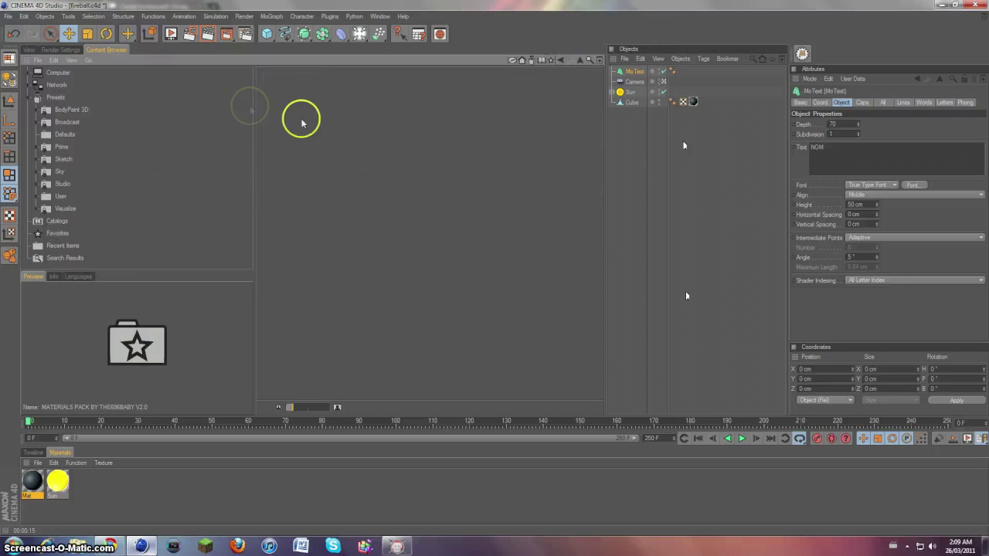
click(560, 60)
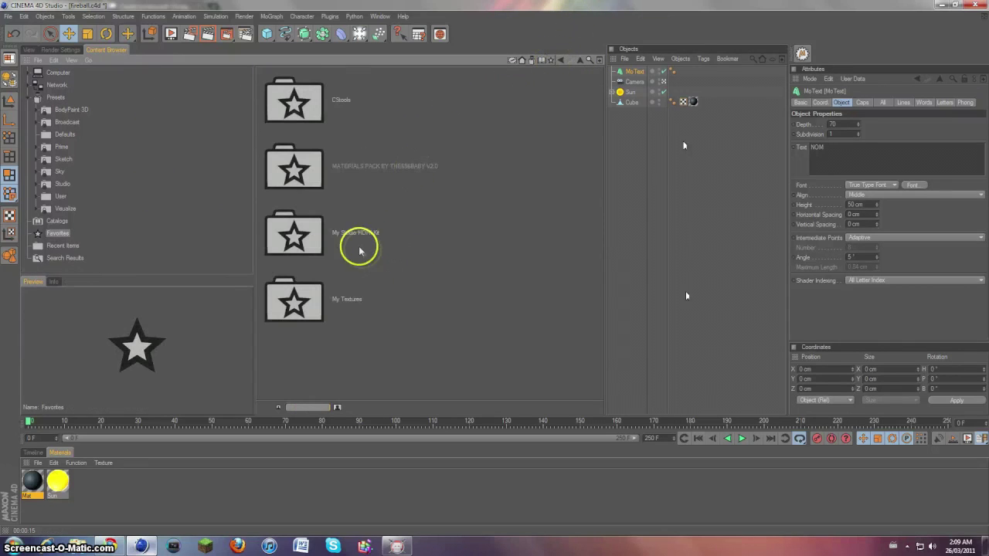
click(331, 189)
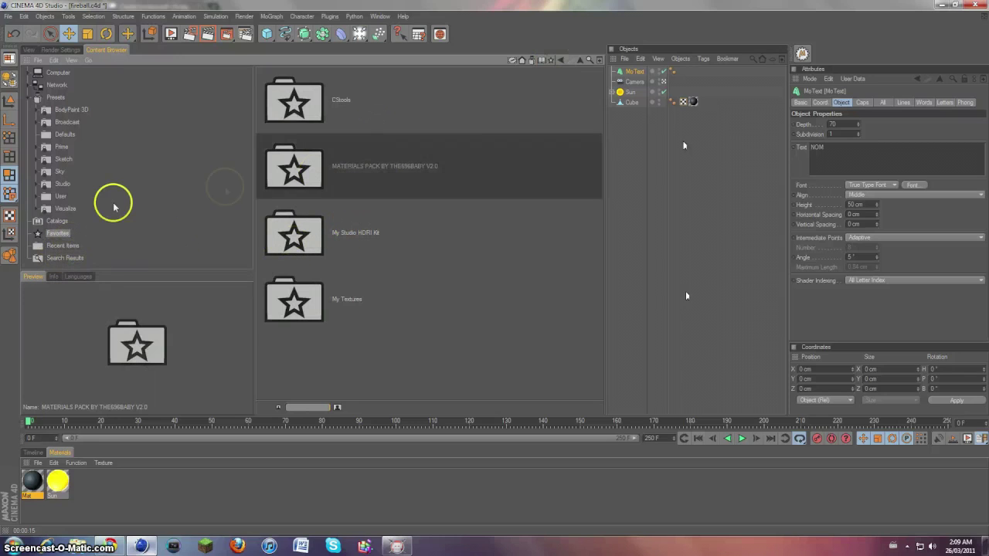
Step: Browse Network > PC > Users > Downloads > Material Pack and open its .lib4d library
click(30, 85)
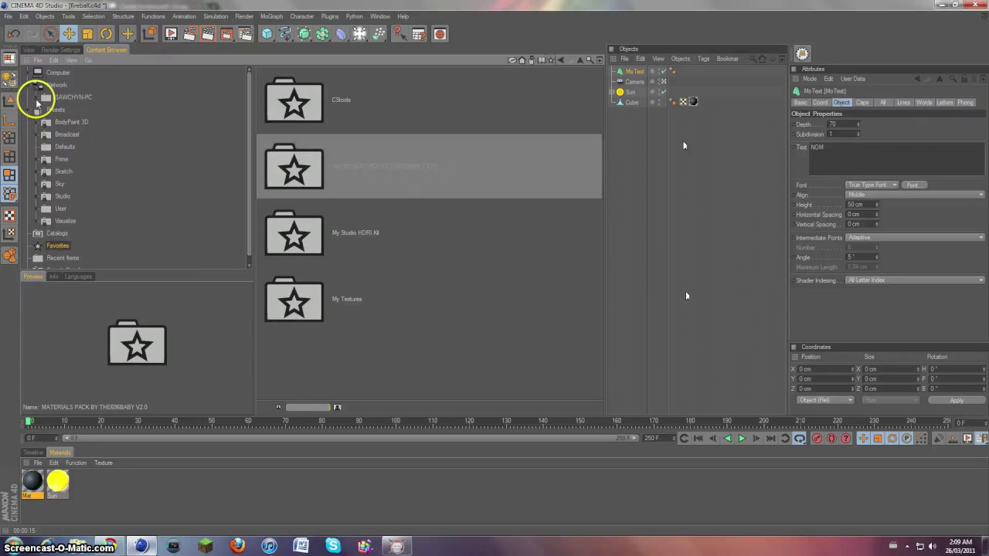
click(38, 98)
click(45, 111)
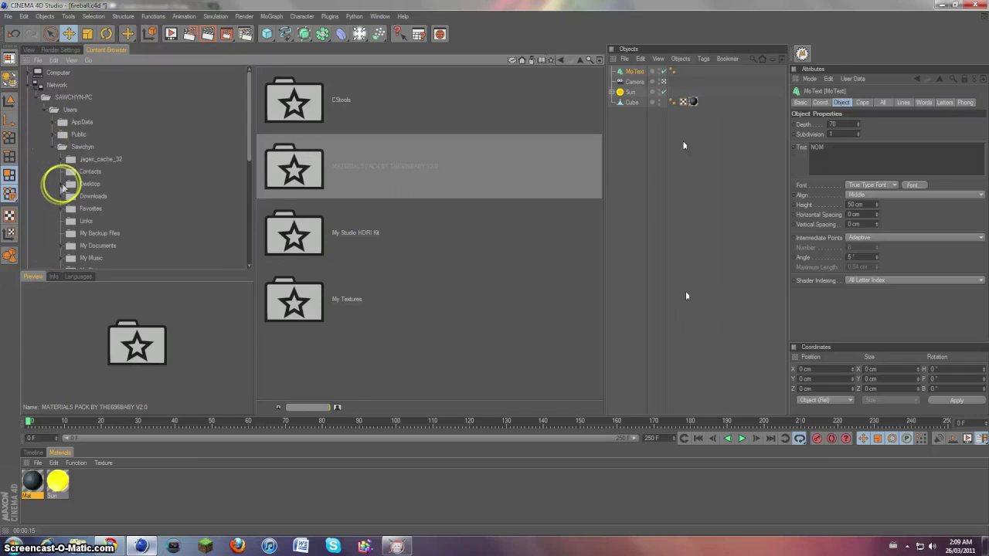
scroll(59, 214, down, 3)
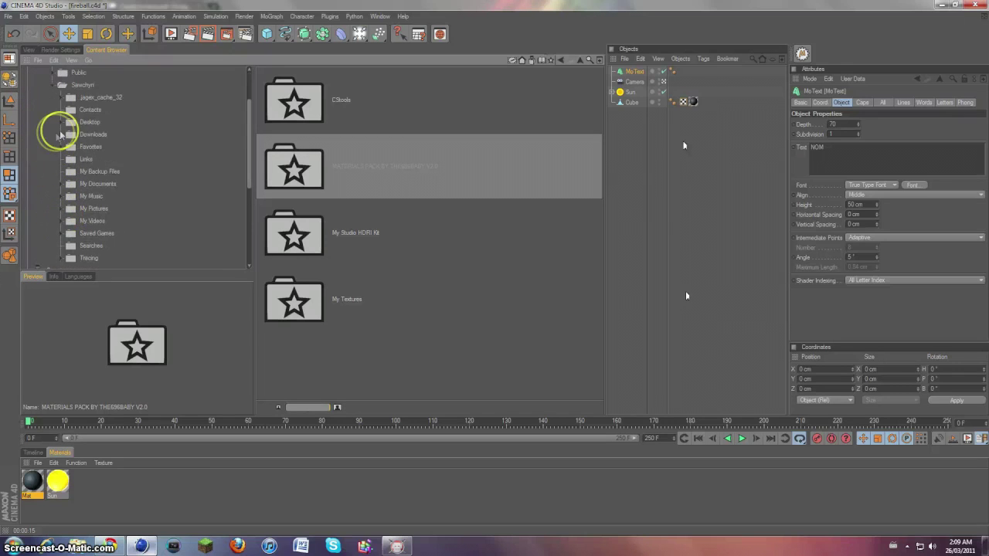
click(60, 137)
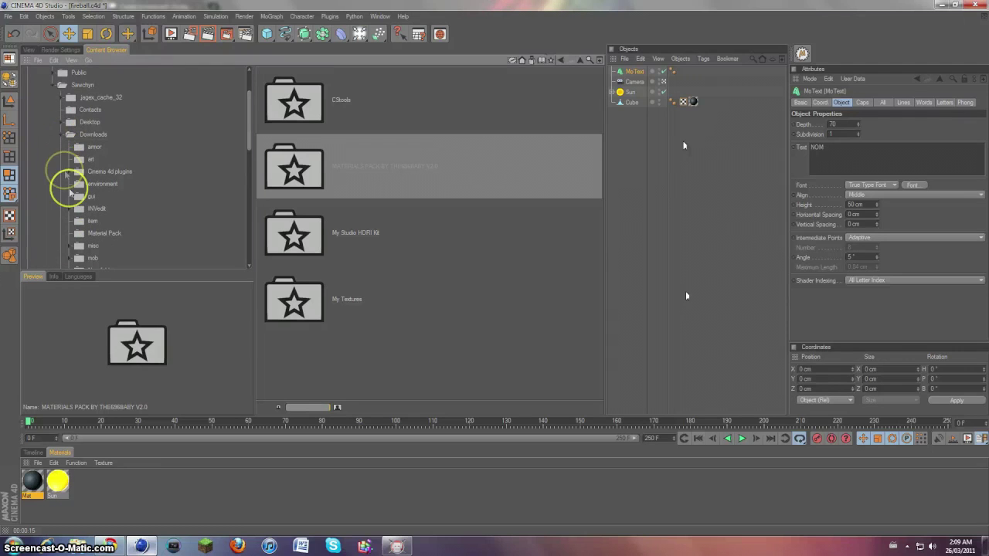
click(93, 234)
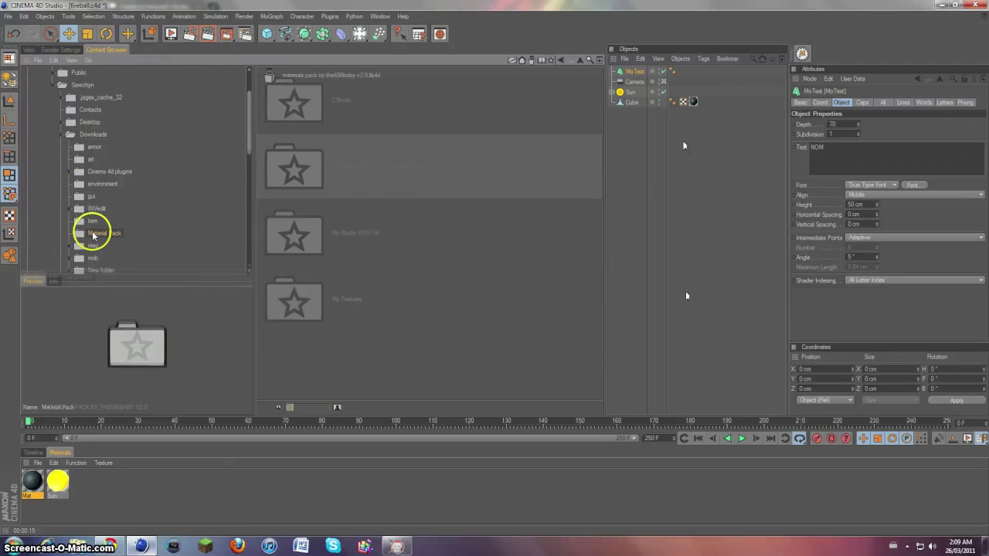
click(270, 77)
double_click(270, 77)
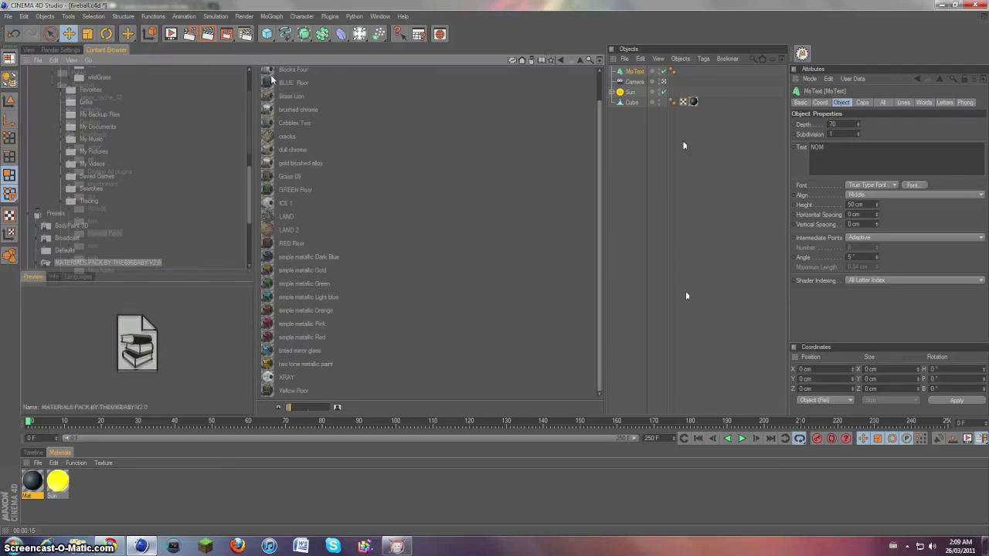
right_click(63, 259)
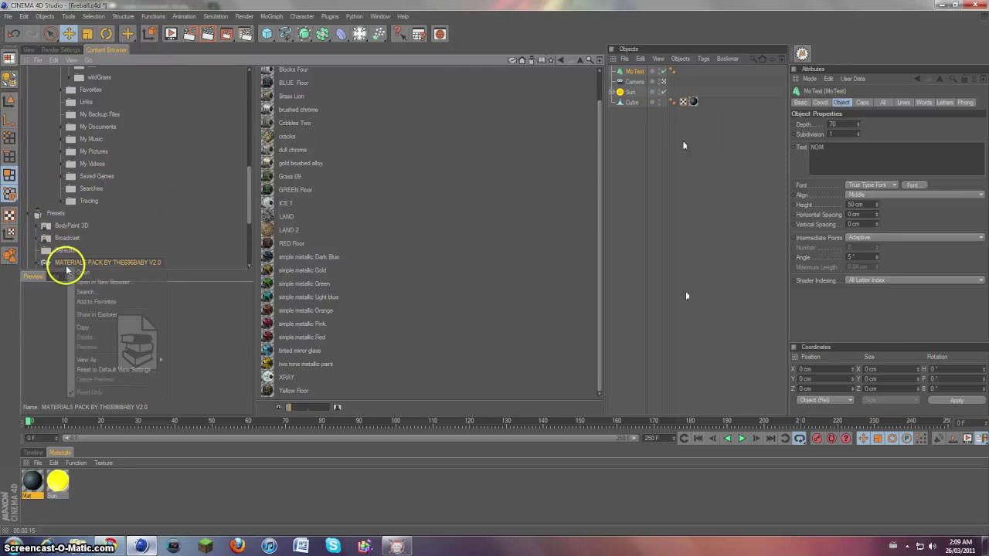
click(103, 298)
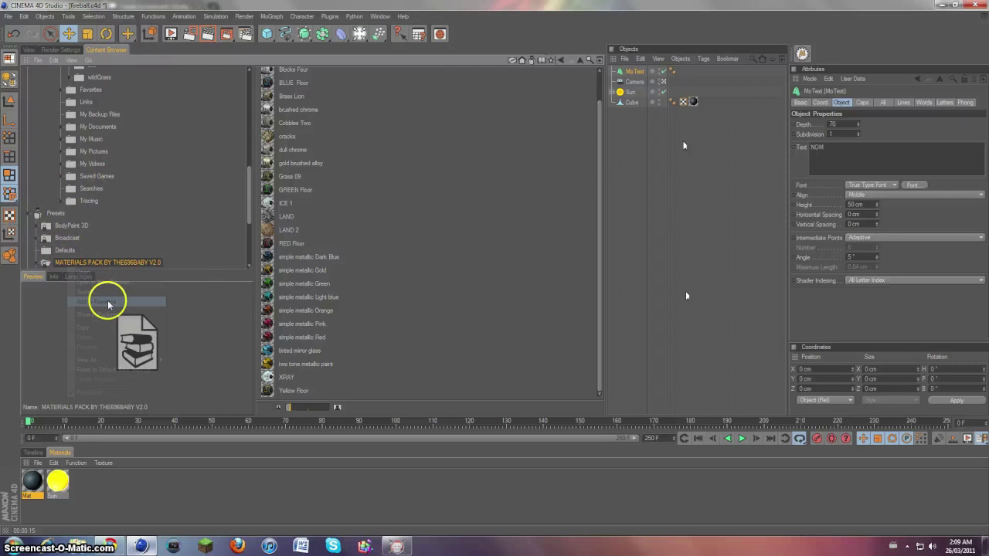
click(550, 60)
Step: Preview the pack's materials, then add Brass Lion to the Material Manager
double_click(433, 168)
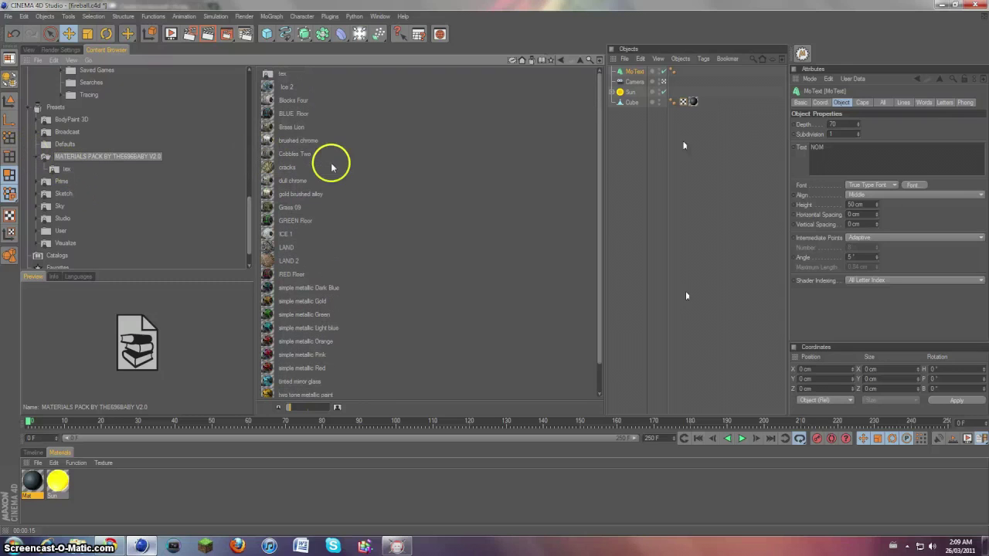
drag(286, 90, 293, 113)
click(293, 113)
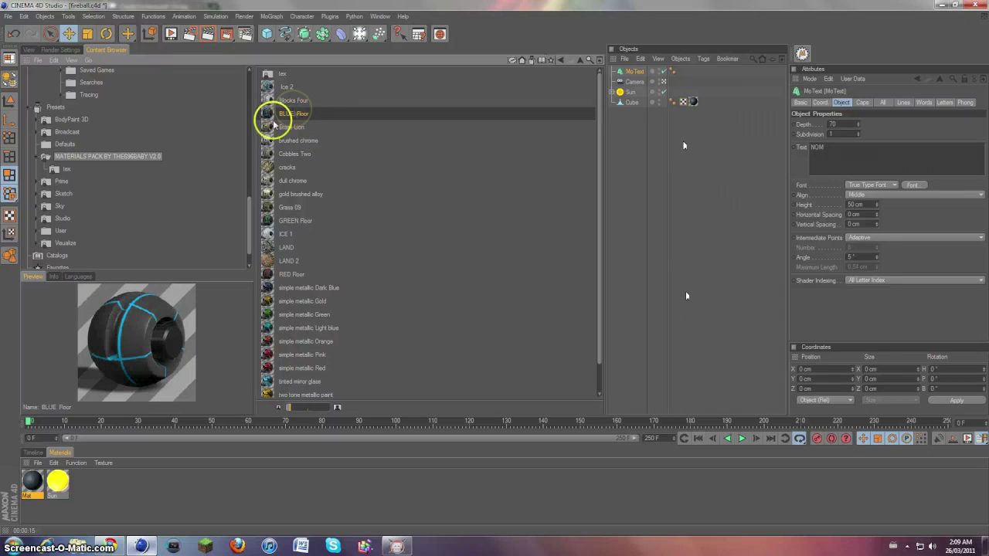
drag(296, 104, 284, 124)
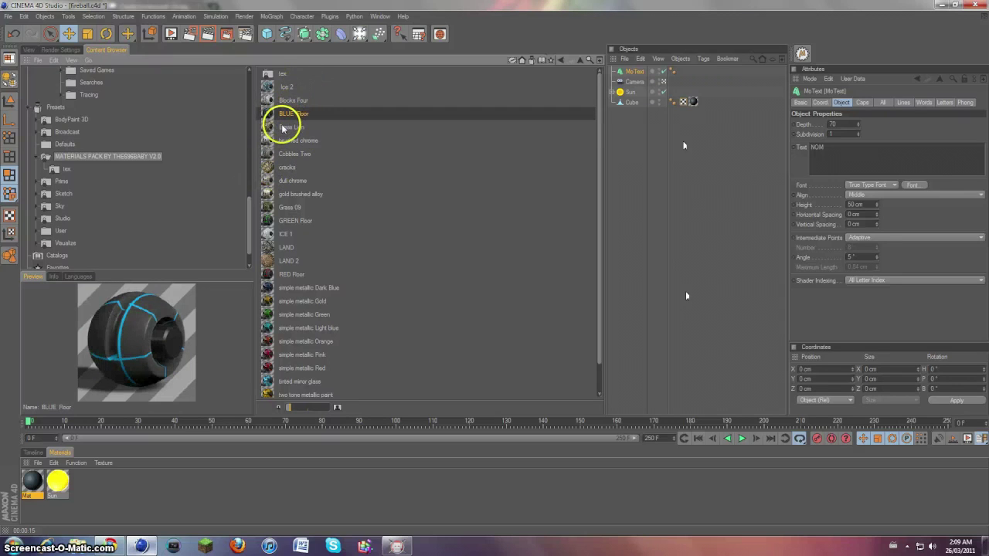
click(286, 128)
click(283, 143)
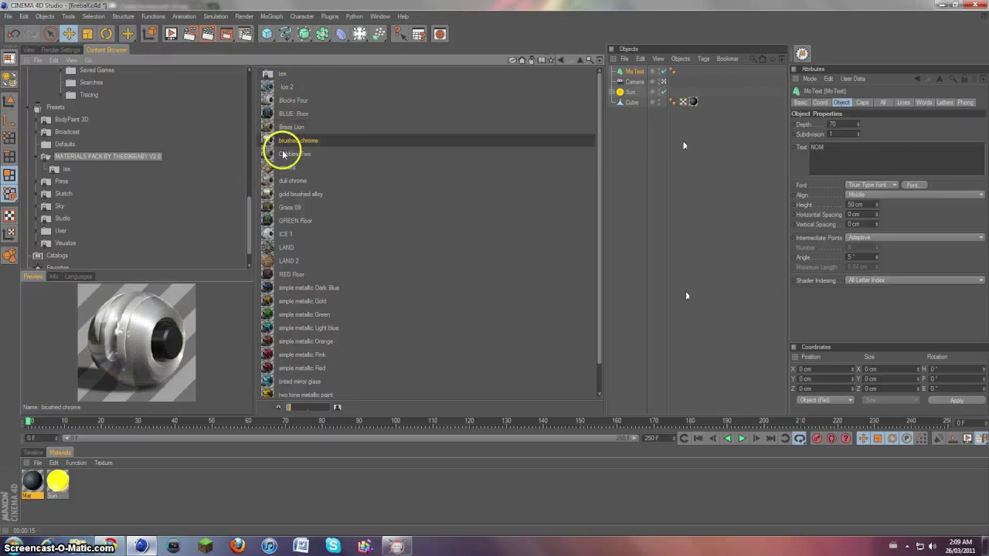
click(283, 154)
click(291, 167)
click(291, 128)
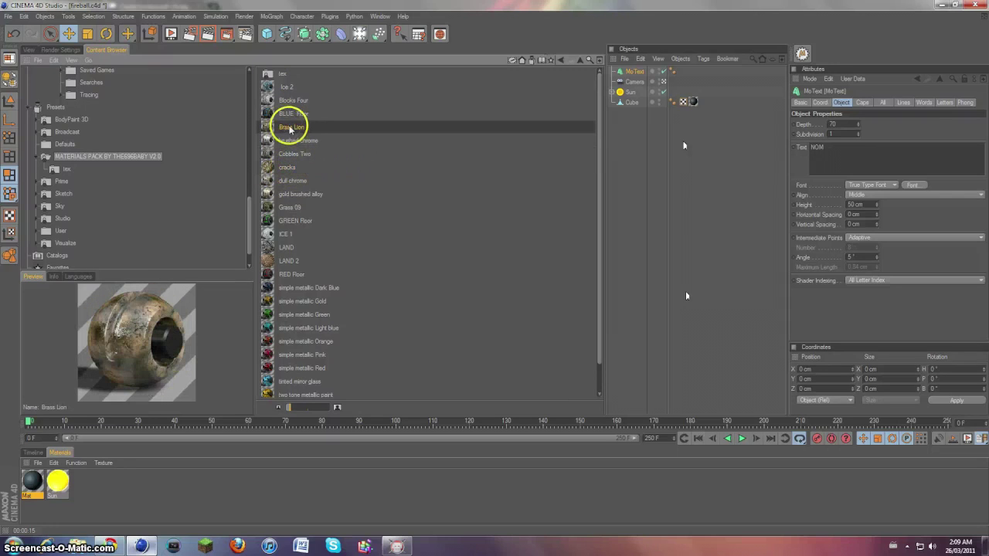
drag(294, 133, 186, 367)
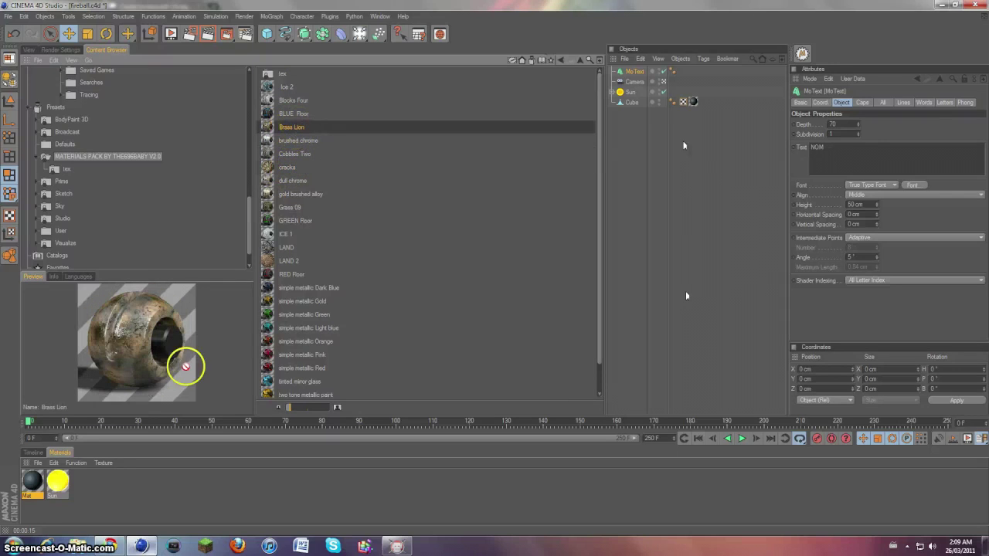
drag(129, 529, 131, 503)
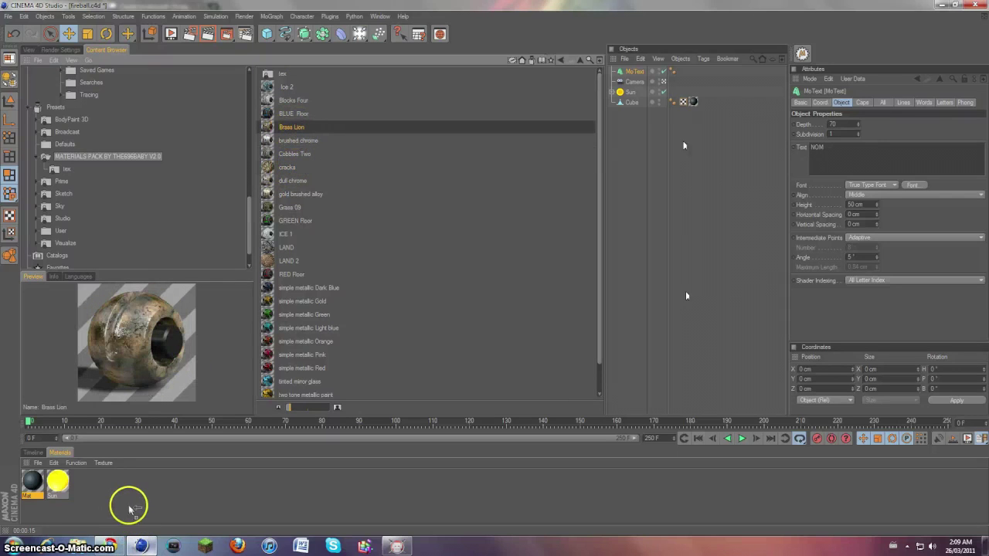
Step: Preview the simple metallic colours, tinted mirror glass, XRAY and Yellow Floor materials
click(280, 287)
click(298, 301)
click(303, 327)
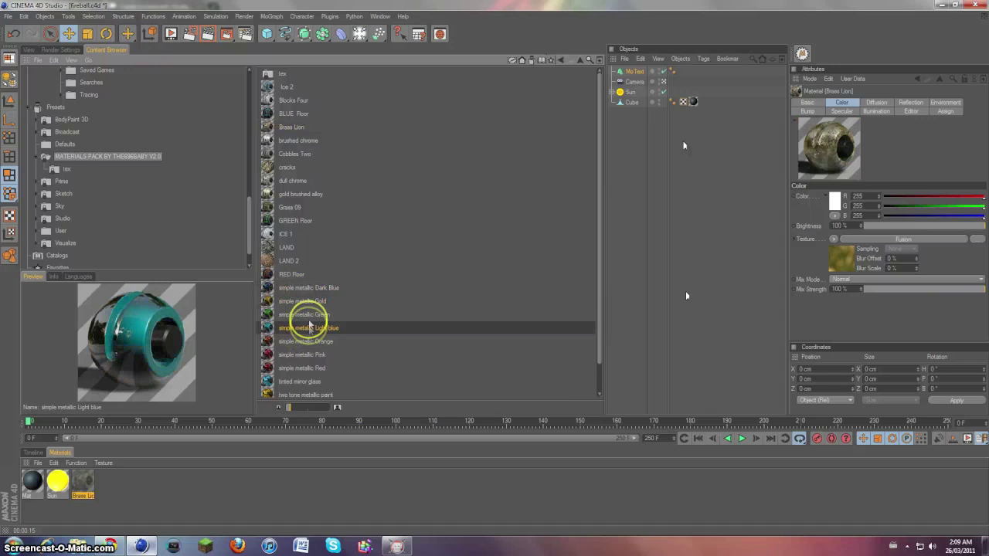
click(305, 314)
click(305, 355)
click(304, 382)
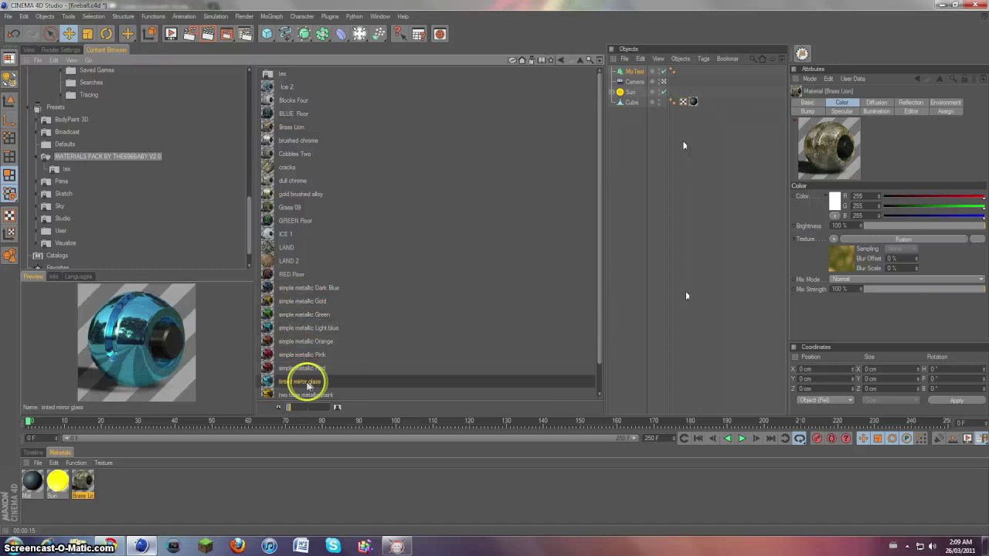
scroll(313, 377, down, 2)
click(313, 377)
click(302, 389)
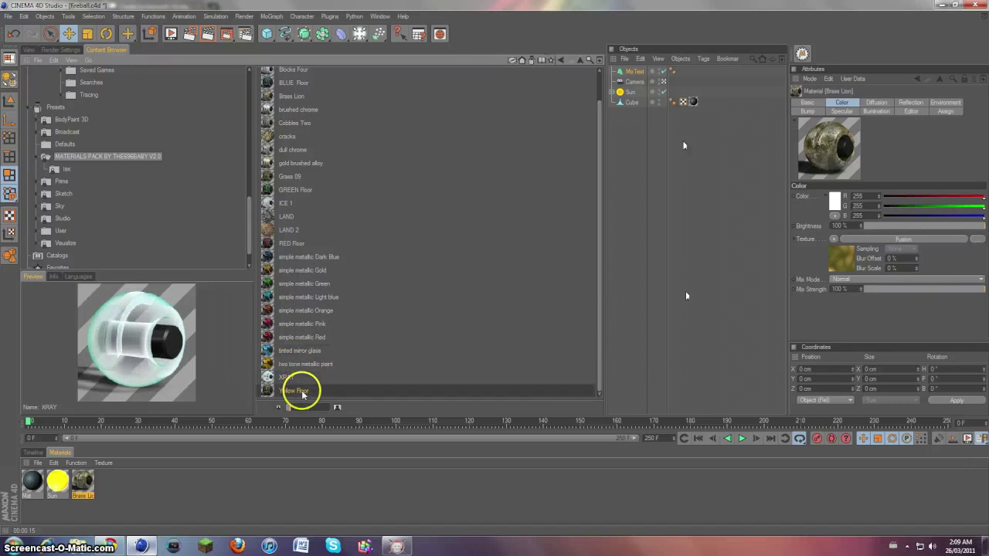
Step: Preview LAND, chrome, Ice and other pack materials, then apply Brass Lion to the NOM text
click(280, 216)
click(277, 229)
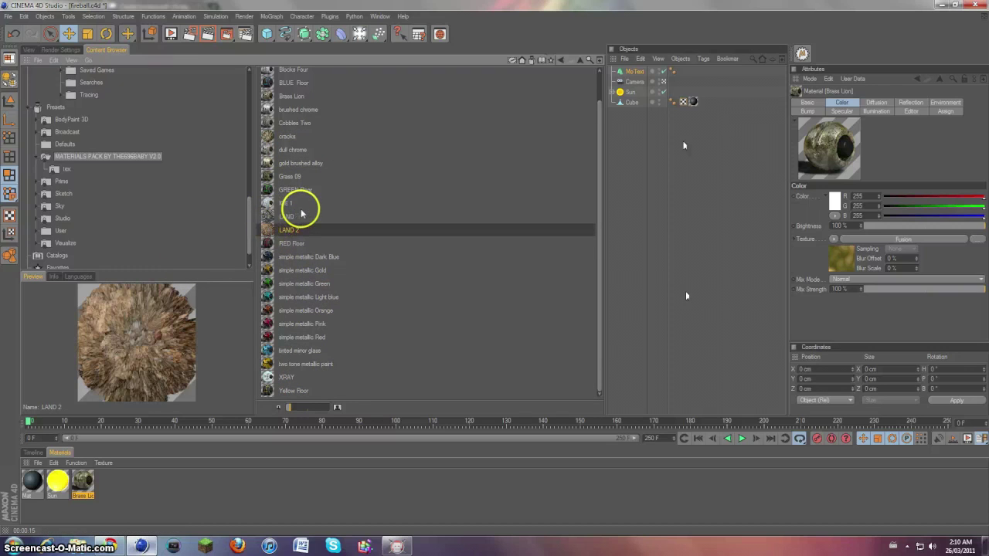
scroll(306, 198, up, 1)
click(298, 183)
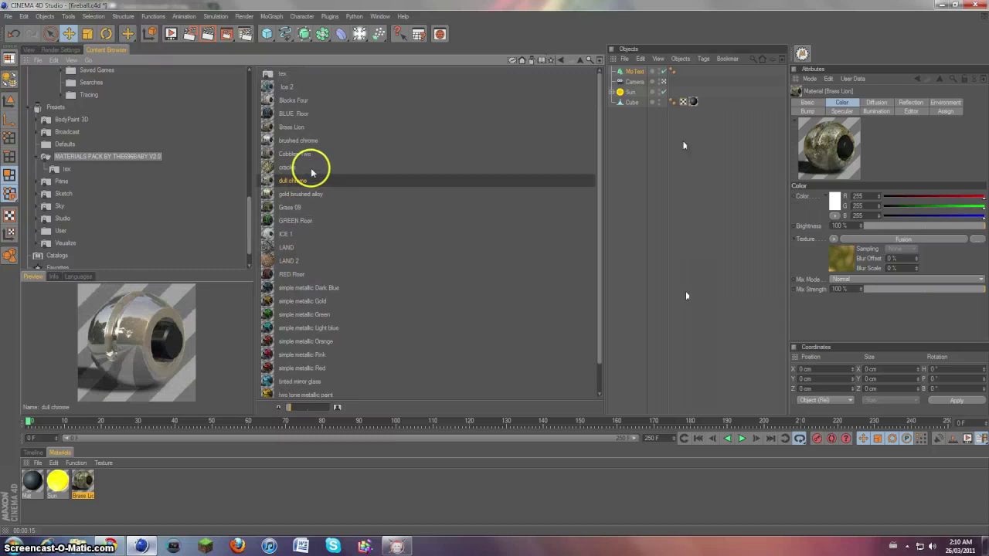
click(287, 155)
click(286, 140)
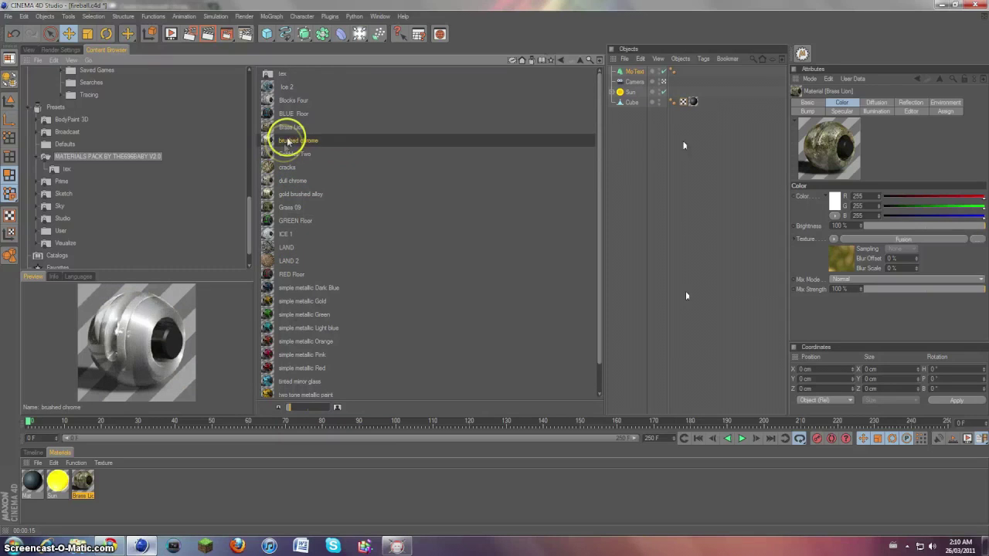
click(289, 127)
click(291, 99)
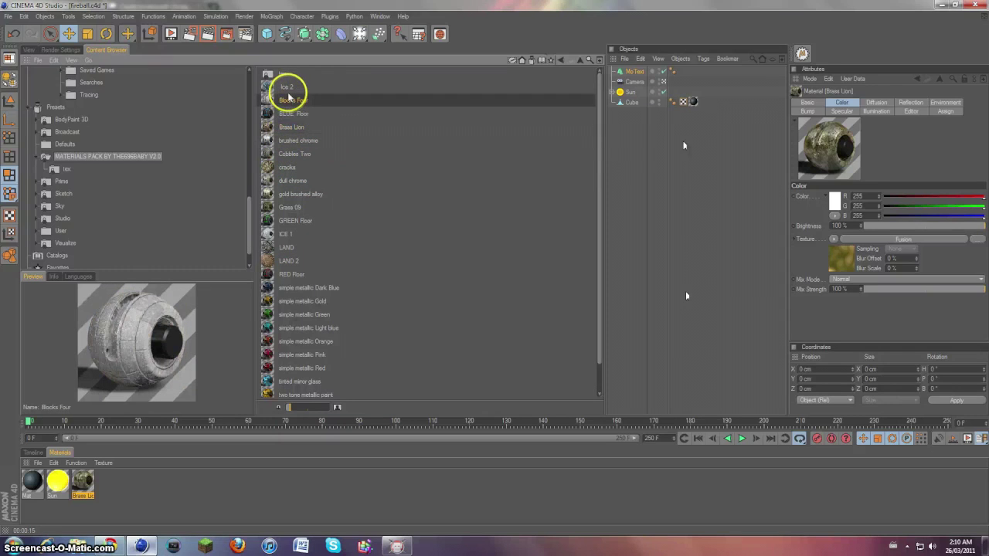
click(289, 88)
click(286, 233)
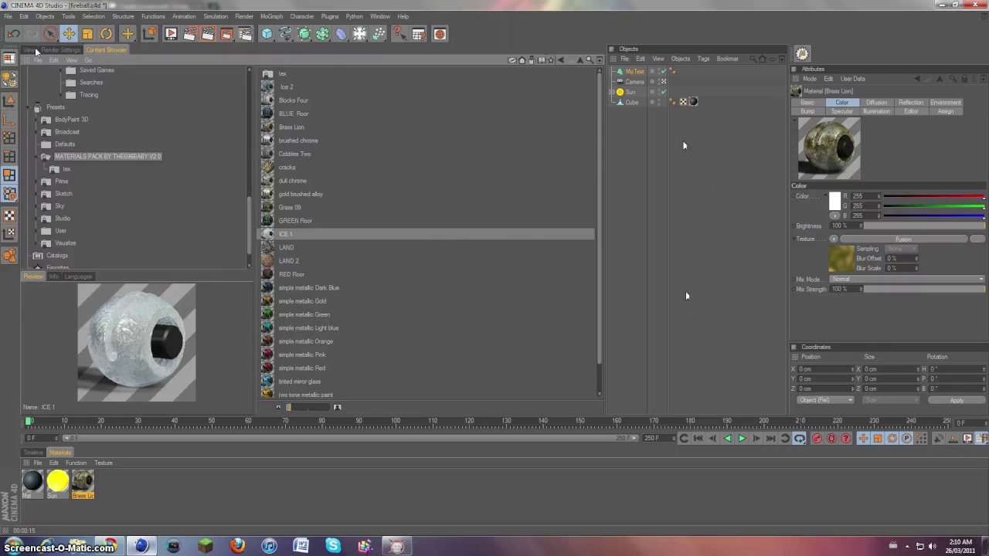
click(35, 47)
drag(89, 474, 634, 71)
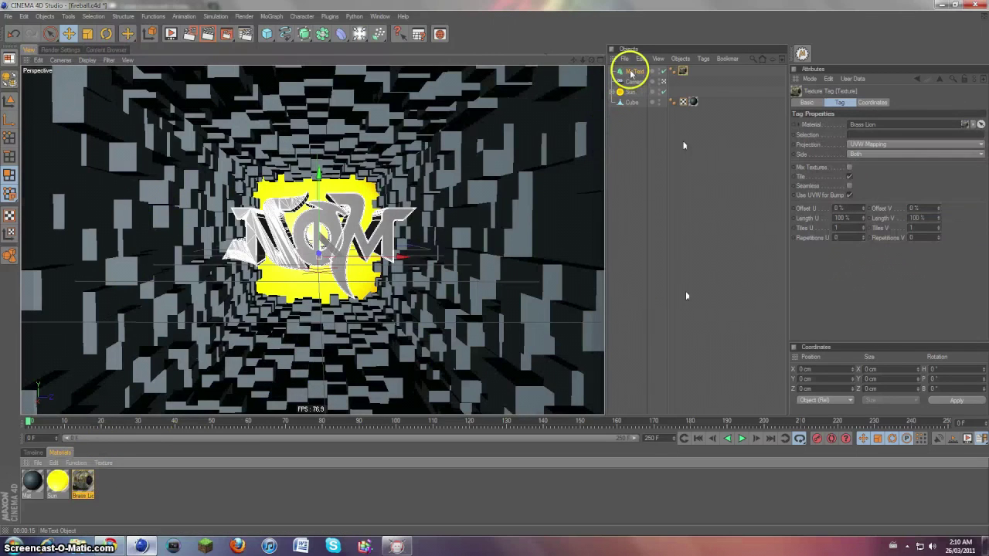
Step: Set the Brass Lion tag to Cubic projection with seamless tiling, render the view, and add a light
click(918, 145)
click(901, 186)
click(850, 177)
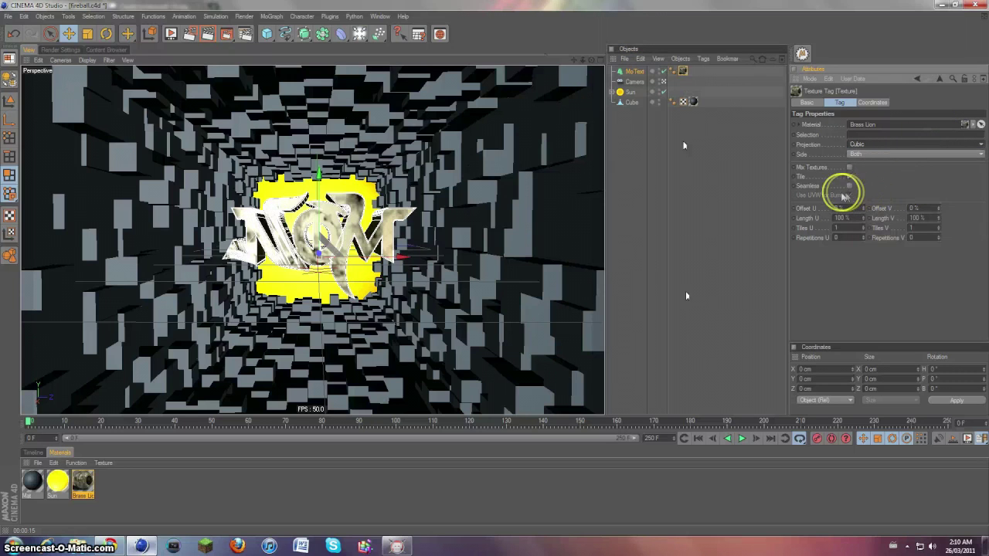
click(850, 186)
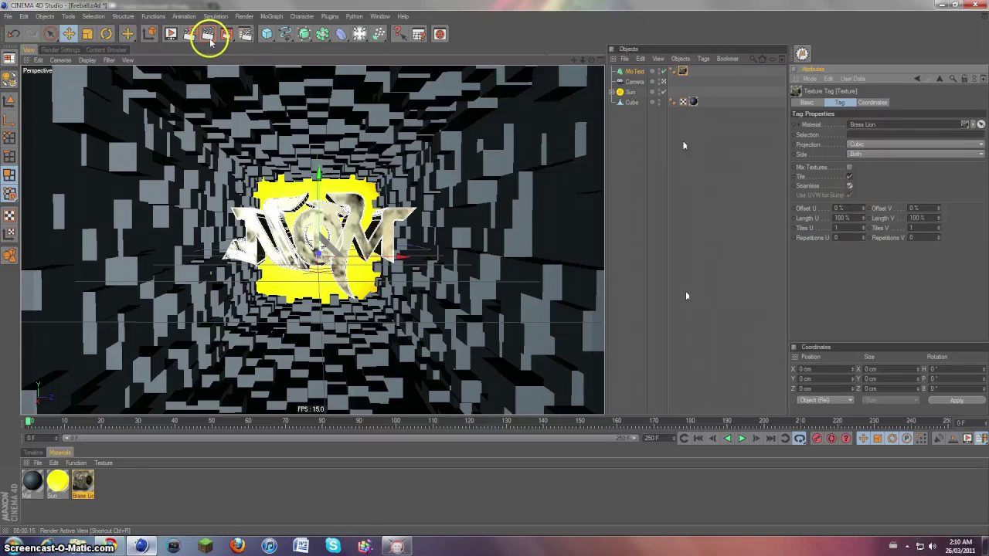
click(208, 35)
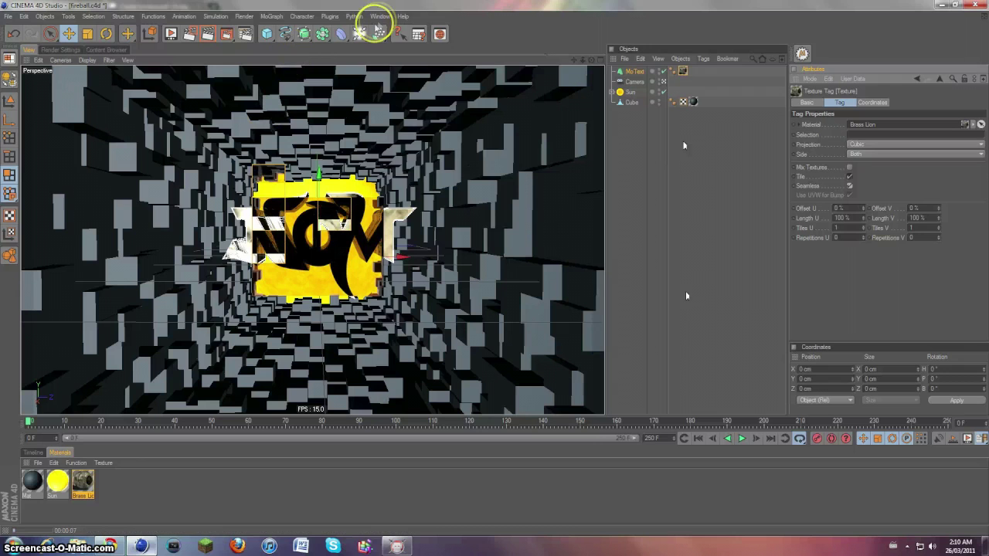
drag(379, 29, 377, 37)
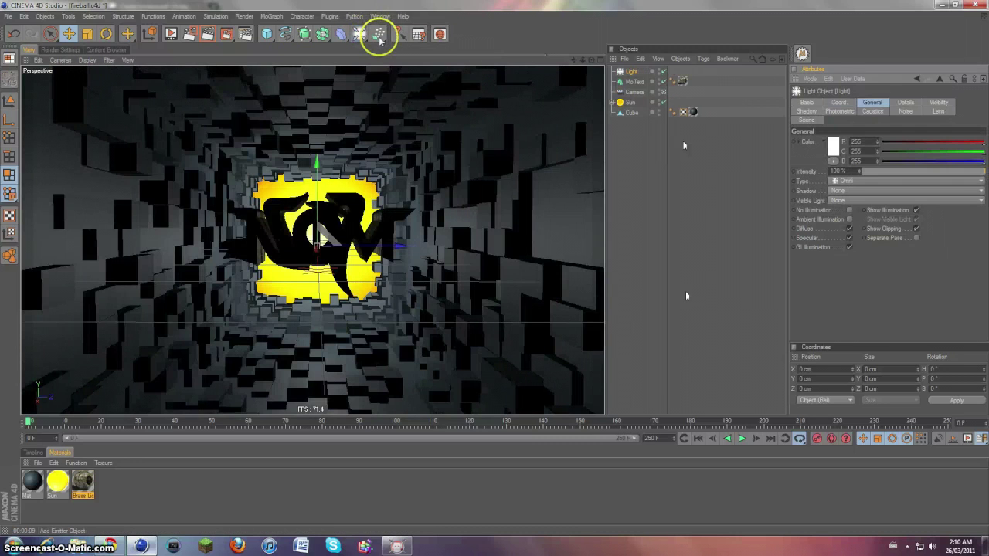
Step: Move the new light along the tunnel in the four-view layout
click(601, 60)
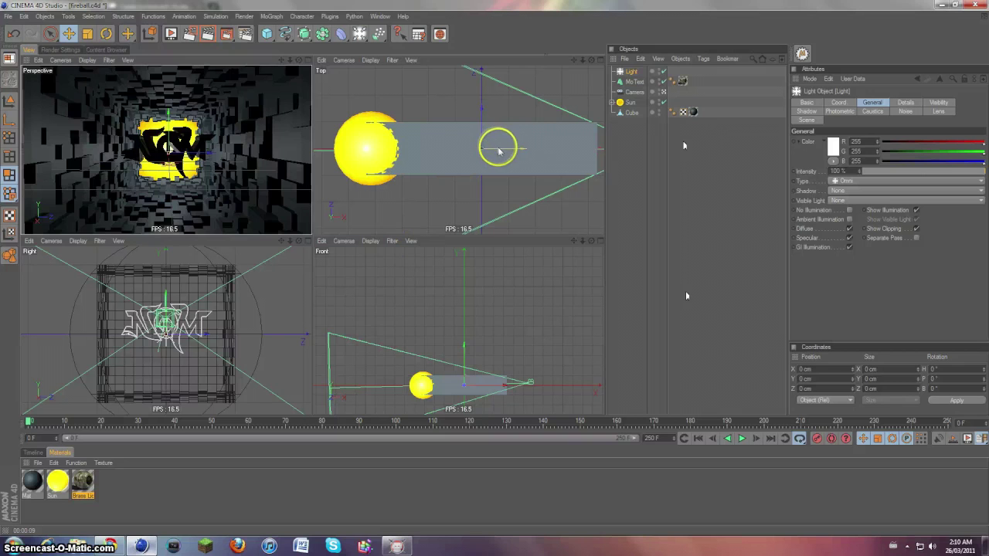
drag(498, 151, 495, 234)
click(498, 153)
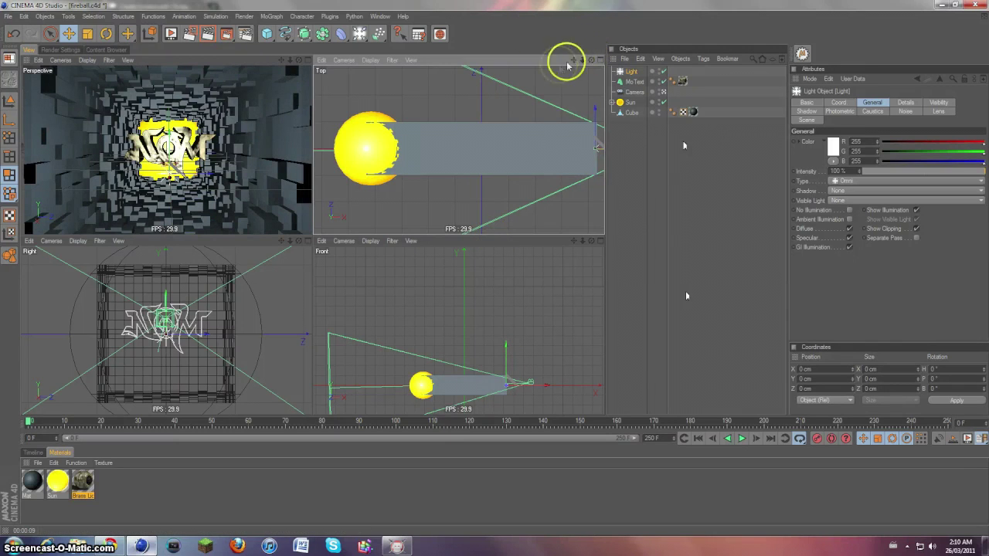
drag(573, 59, 495, 234)
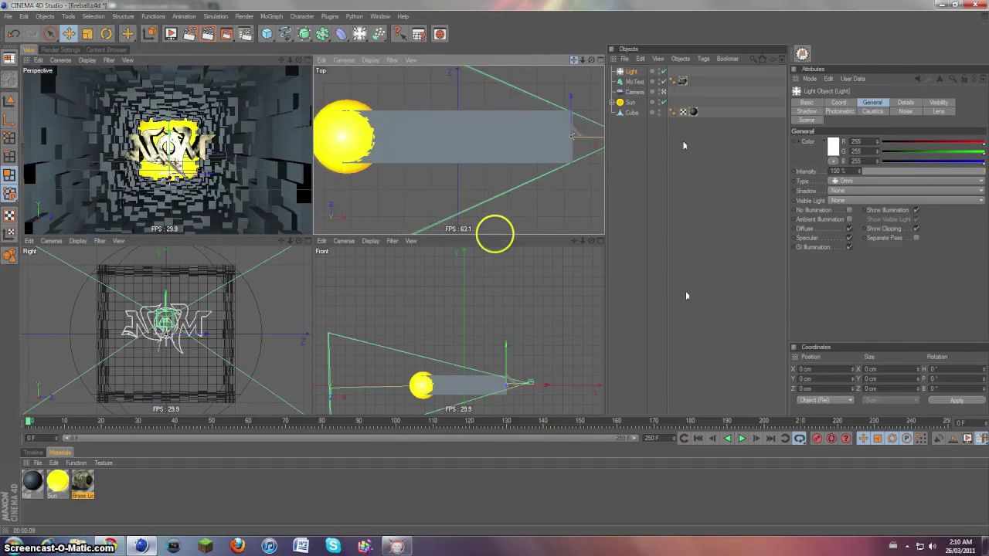
Step: Give the light colour 233/223/209, Volumetric visible light and 90% intensity
click(833, 144)
click(818, 103)
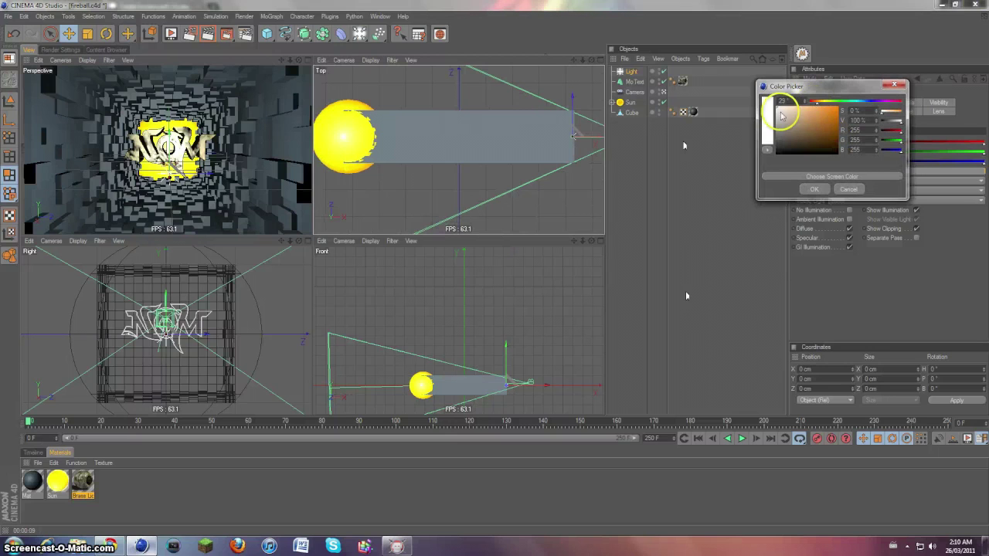
click(780, 110)
click(821, 103)
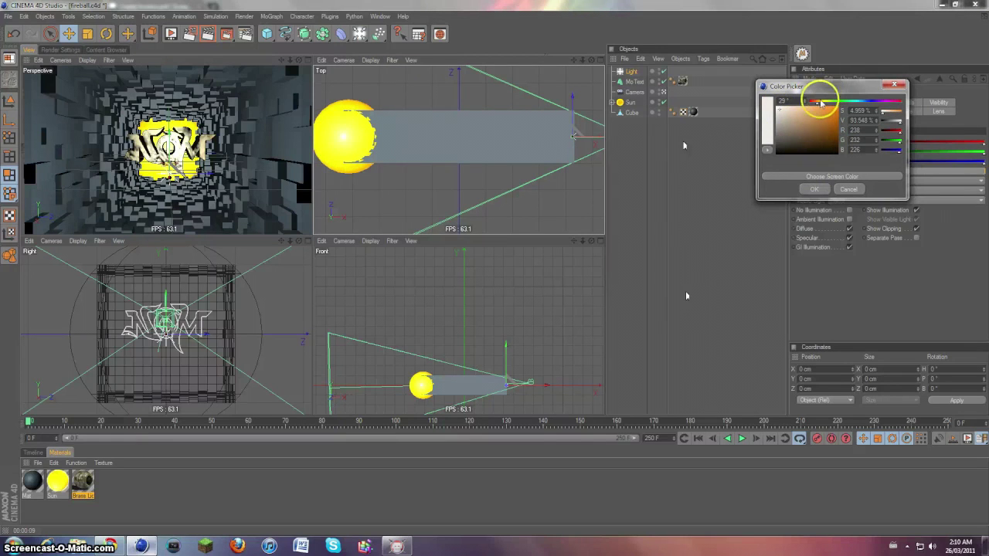
click(783, 113)
click(815, 191)
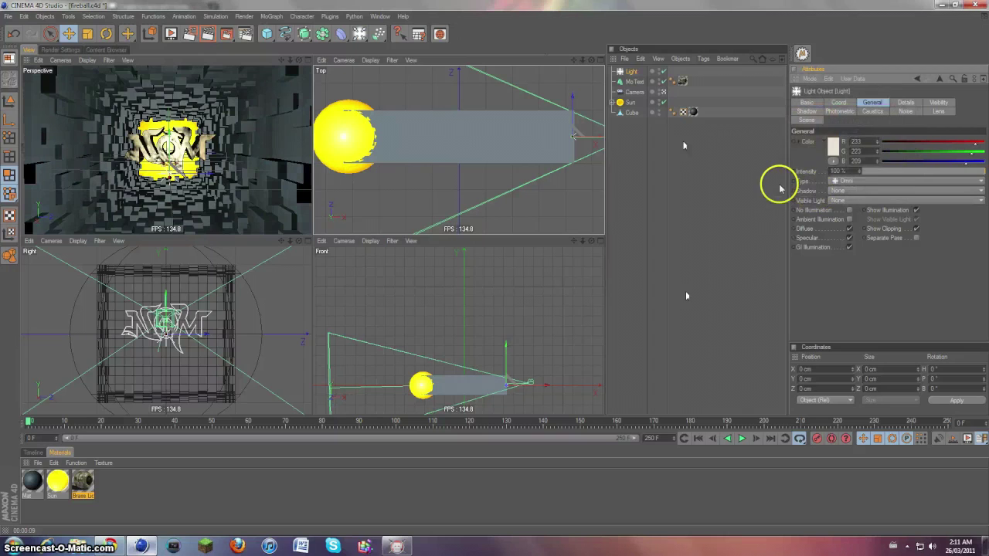
click(847, 201)
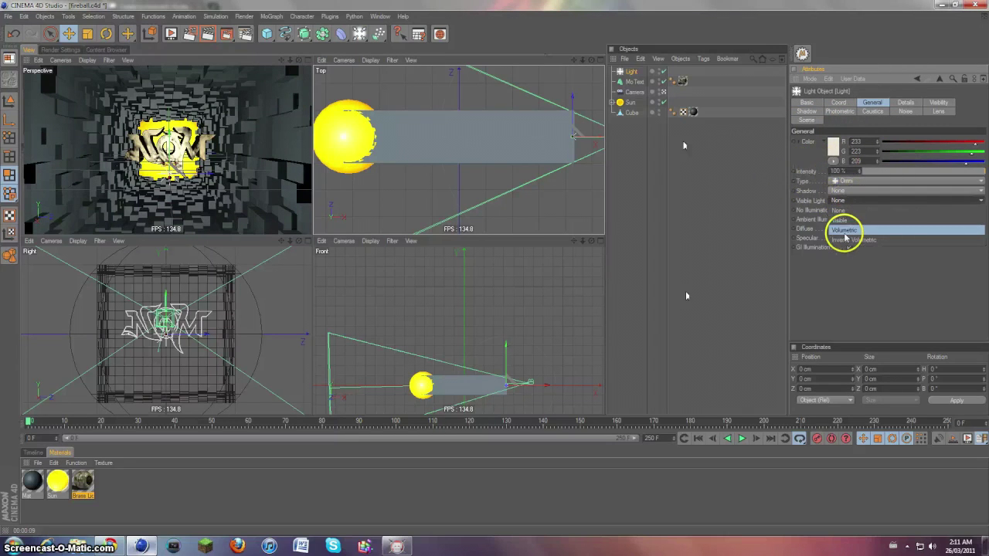
click(844, 231)
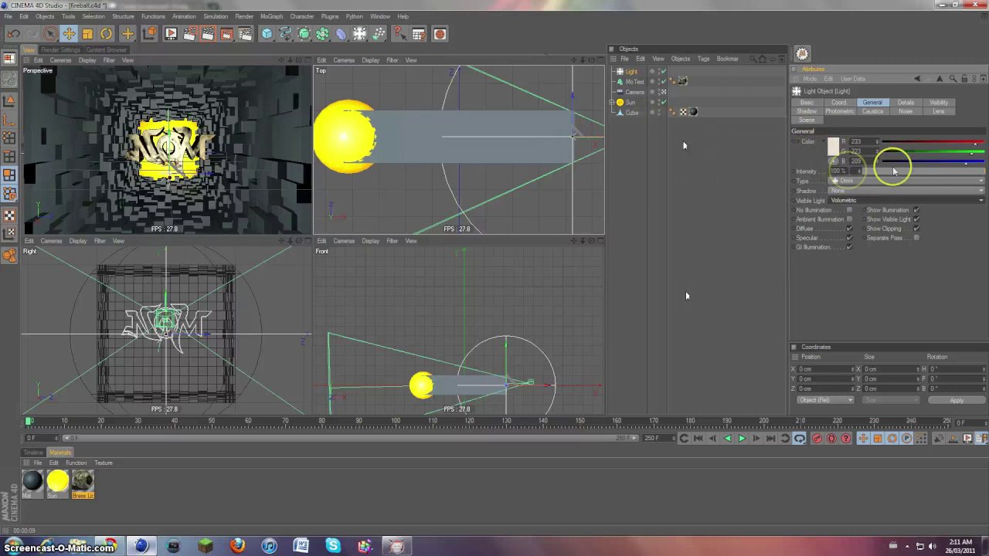
drag(979, 174, 974, 174)
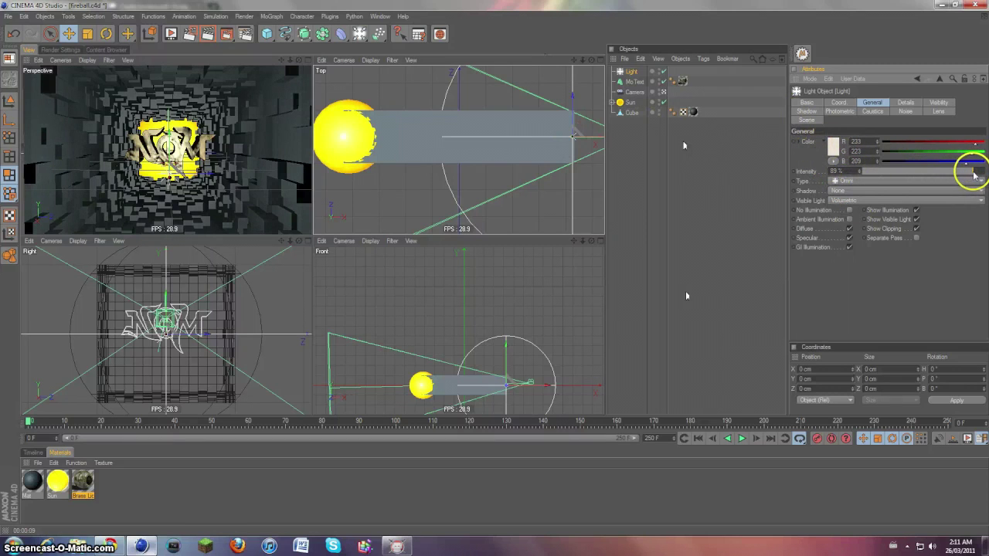
click(304, 60)
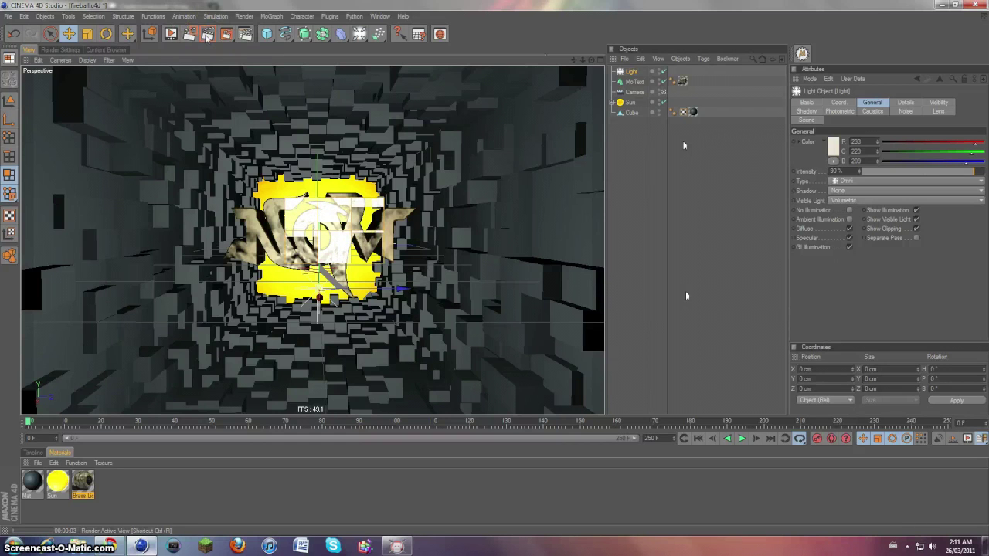
Step: Dim the light to 46%, set Visible Light to None, and move it right in the tunnel
drag(952, 171, 921, 176)
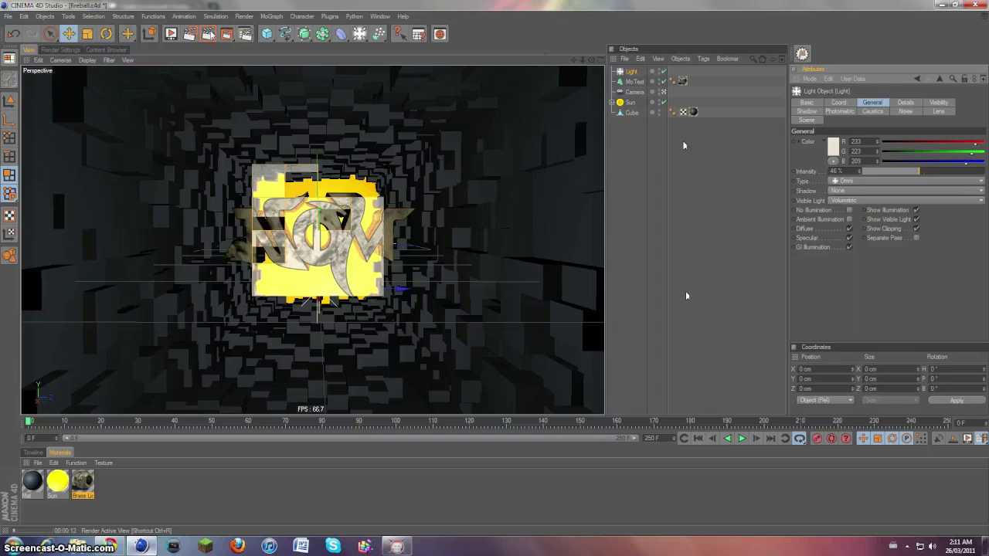
click(857, 201)
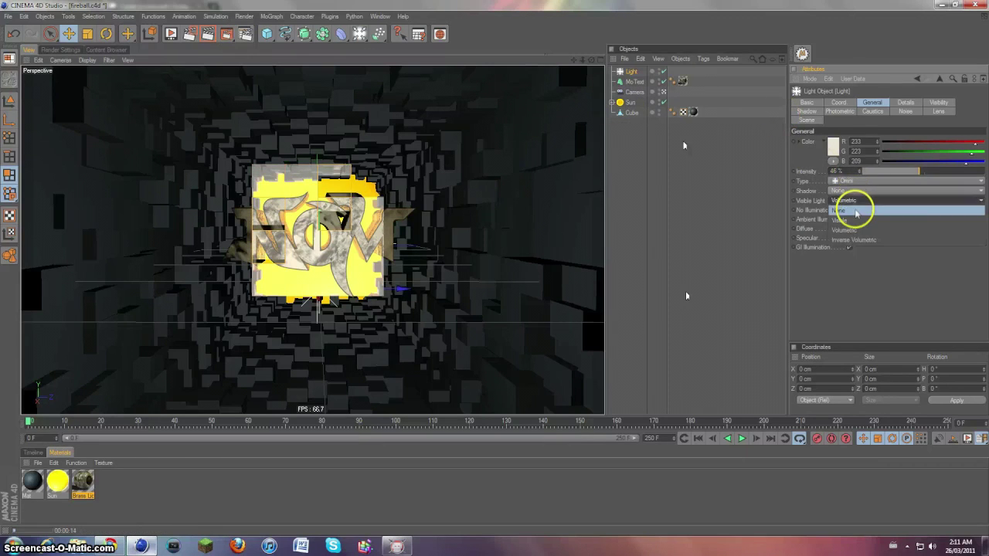
click(856, 210)
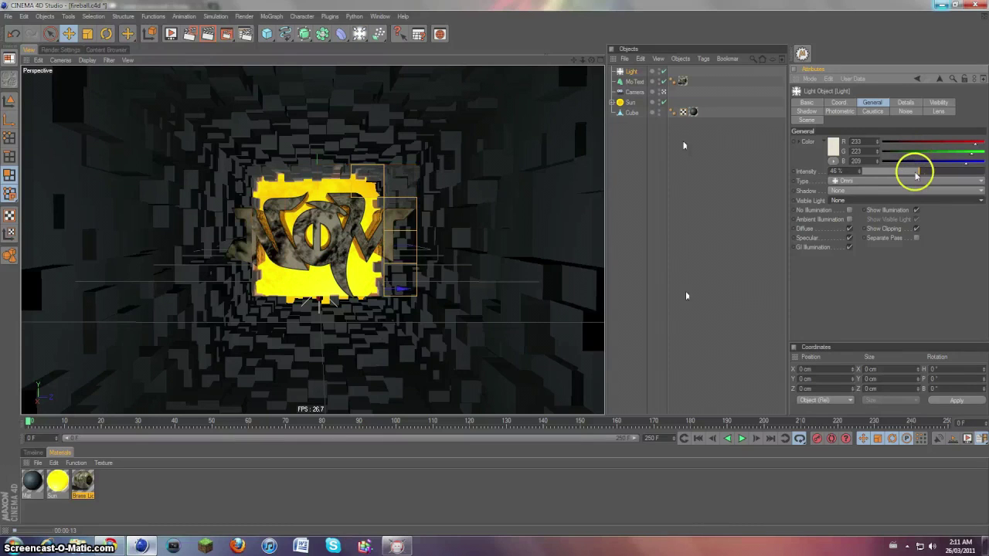
drag(918, 173, 922, 170)
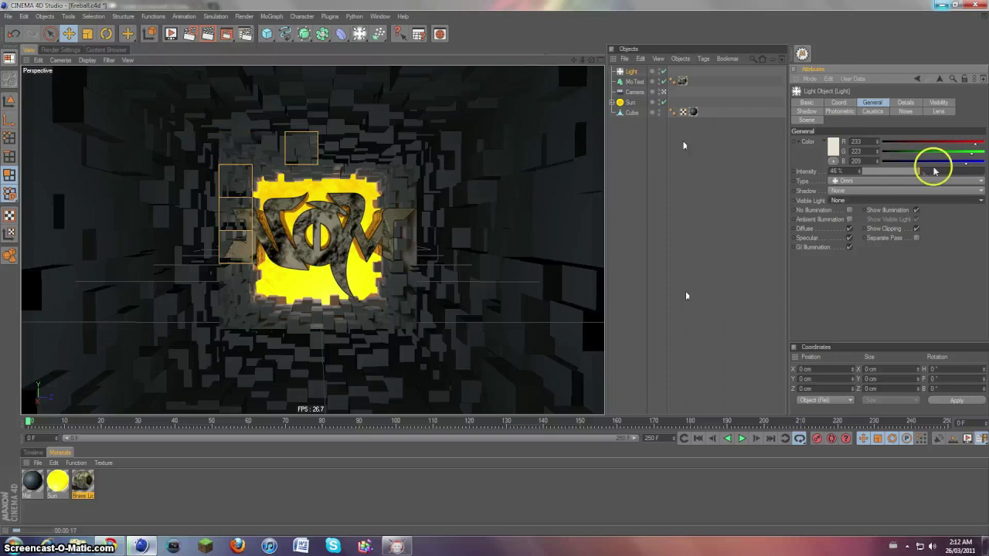
drag(595, 182, 150, 397)
click(45, 449)
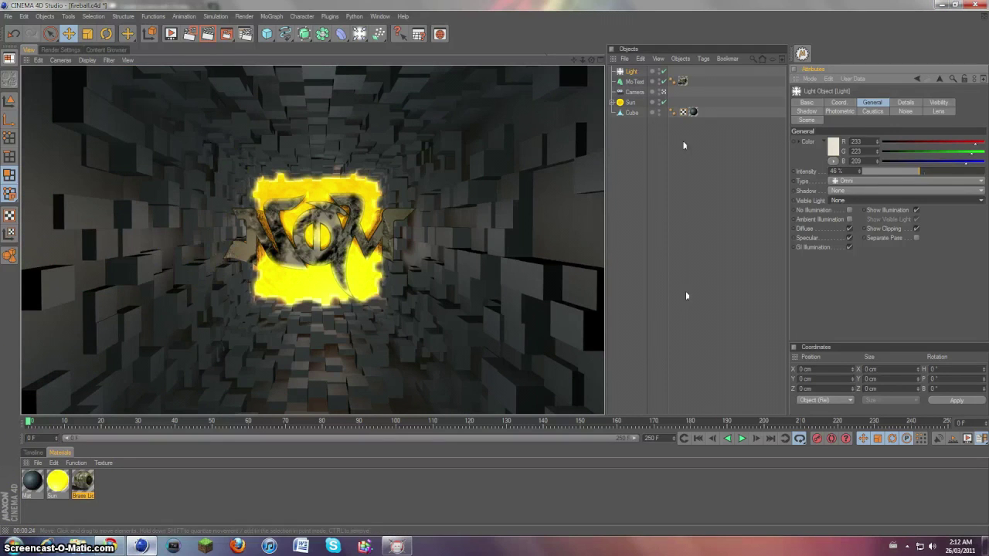
Step: Glance at Render Settings, then bring Chrome to the front on the screencast tab
click(68, 50)
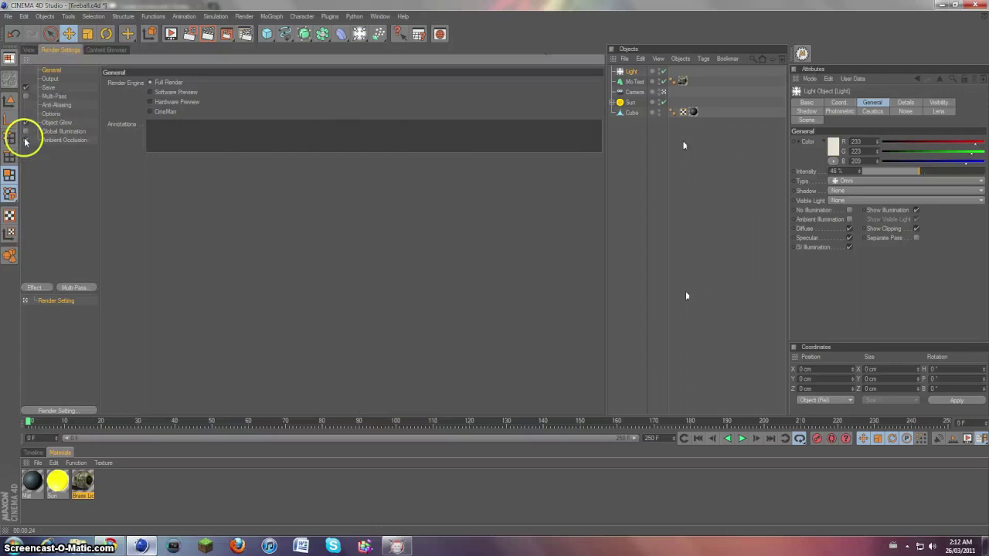
click(31, 49)
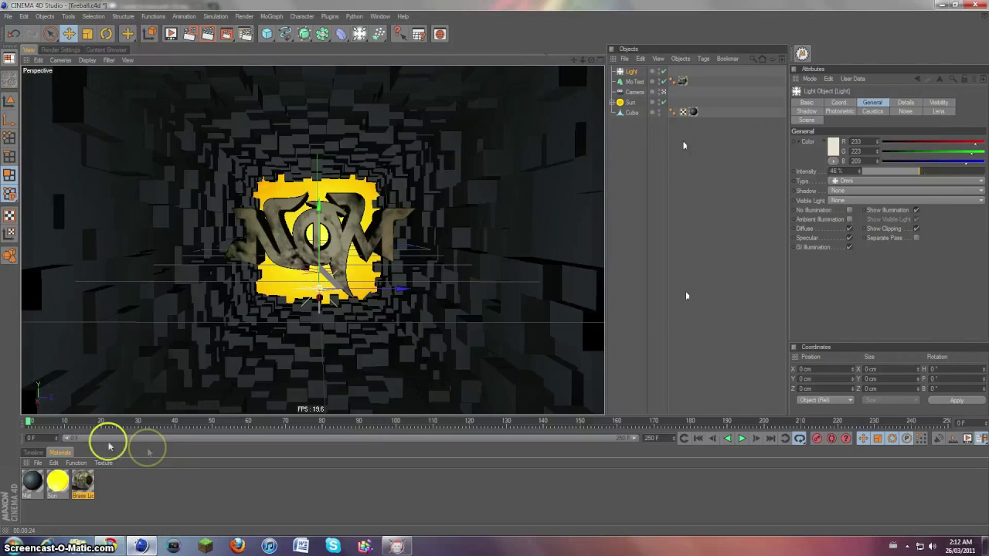
click(112, 545)
click(154, 6)
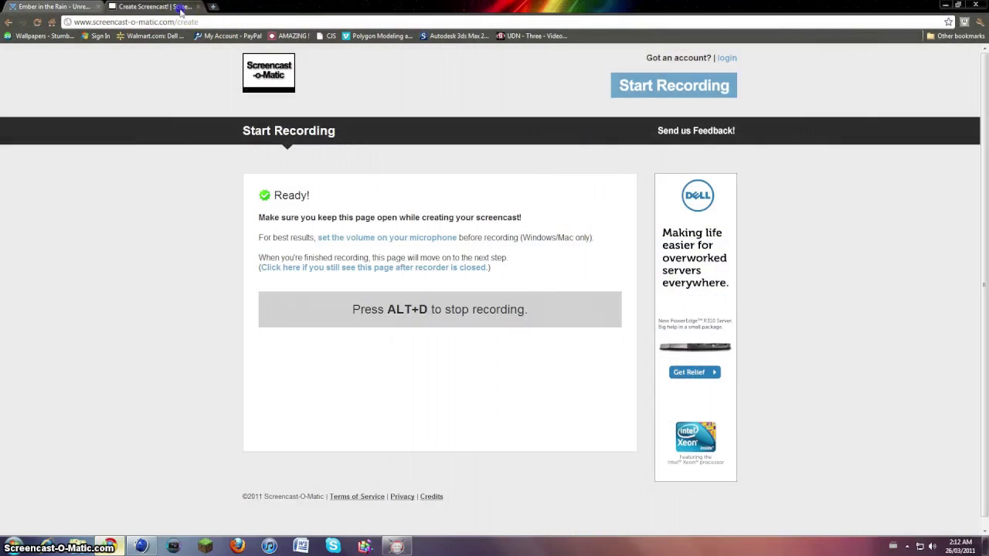
Step: View the Ember in the Rain tab, then go back to Cinema 4D
click(69, 6)
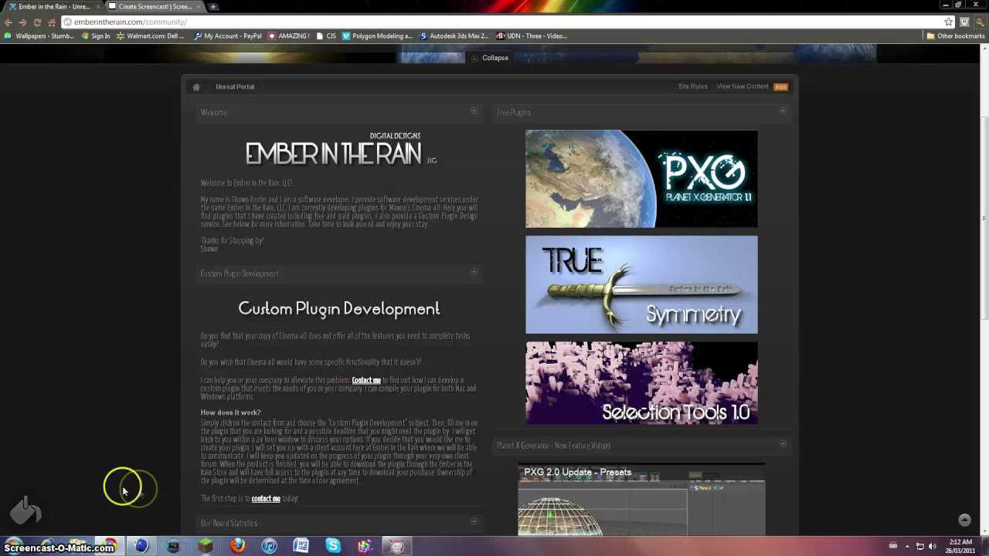
click(140, 546)
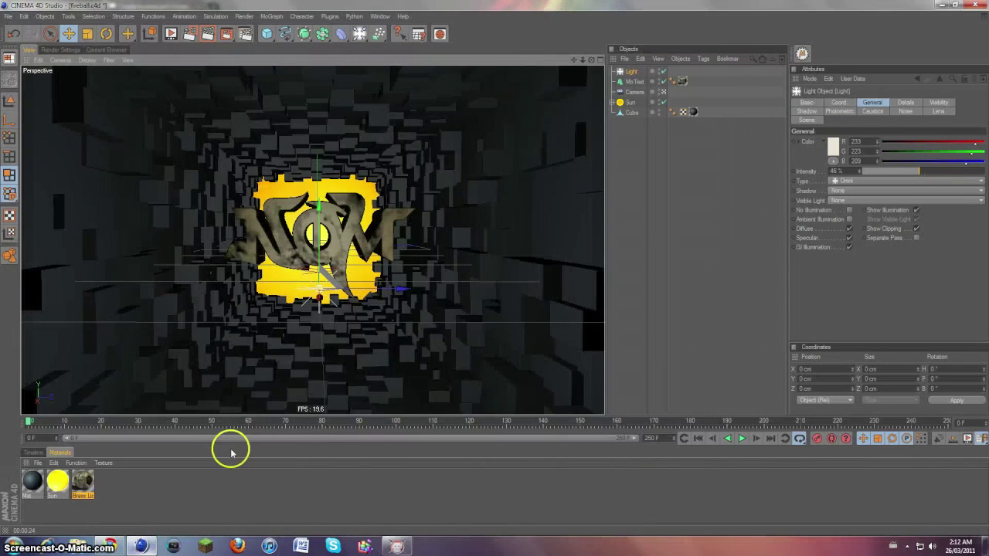
Step: Check Render Settings, render the tunnel scene in the active view, then switch to Chrome
click(61, 50)
click(31, 49)
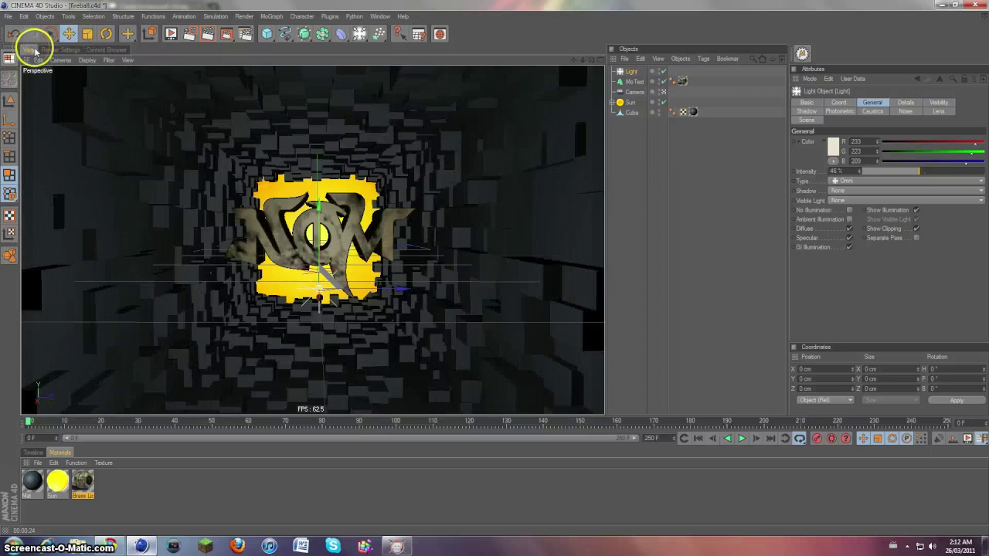
click(68, 49)
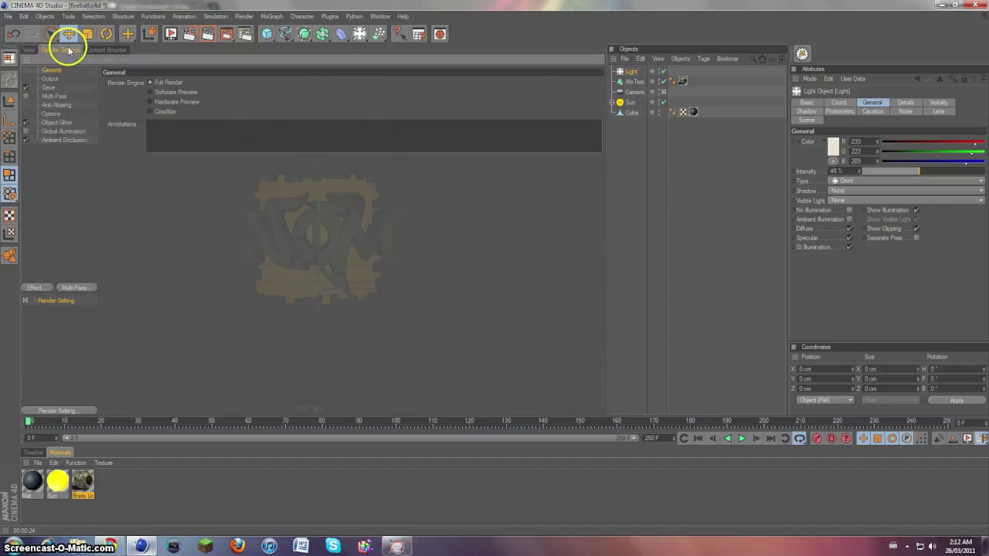
click(29, 49)
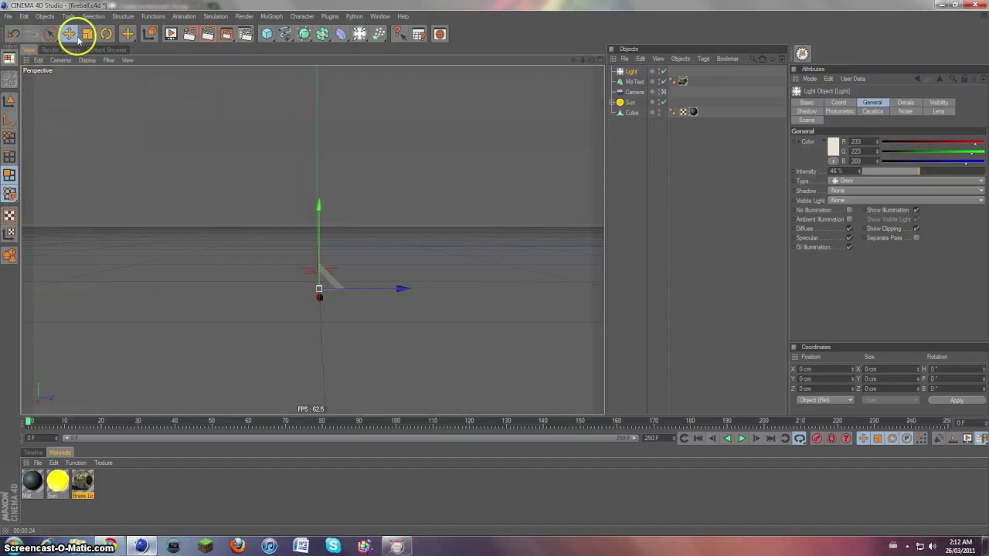
click(208, 34)
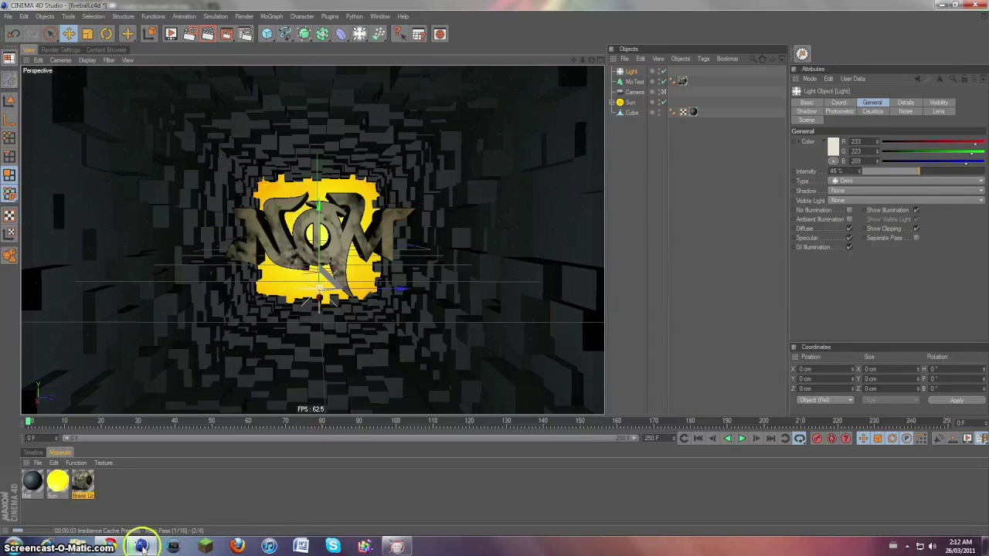
click(140, 545)
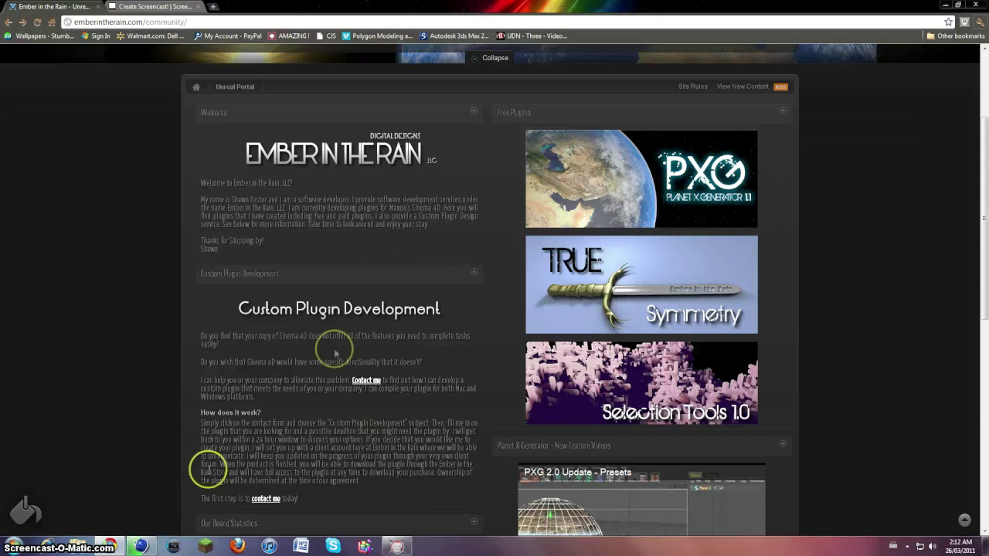
Step: Scroll the Ember in the Rain community page, open its MORE menu, then return to Cinema 4D
scroll(558, 328, down, 3)
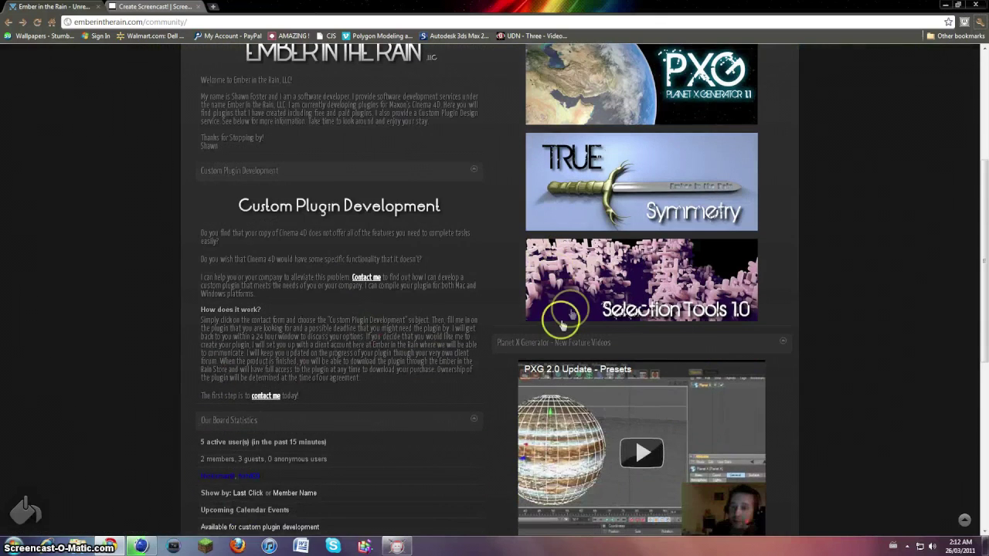
scroll(558, 328, up, 3)
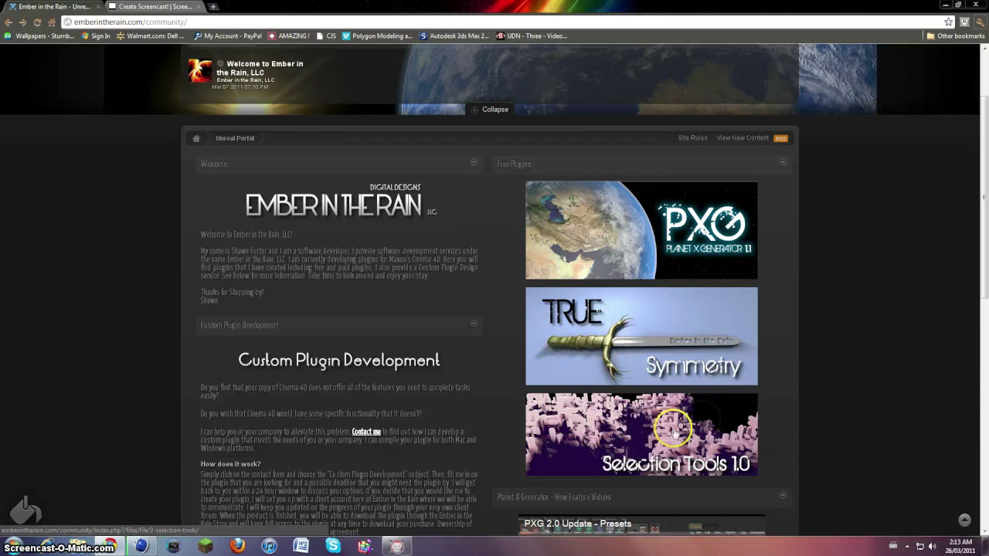
scroll(602, 381, down, 3)
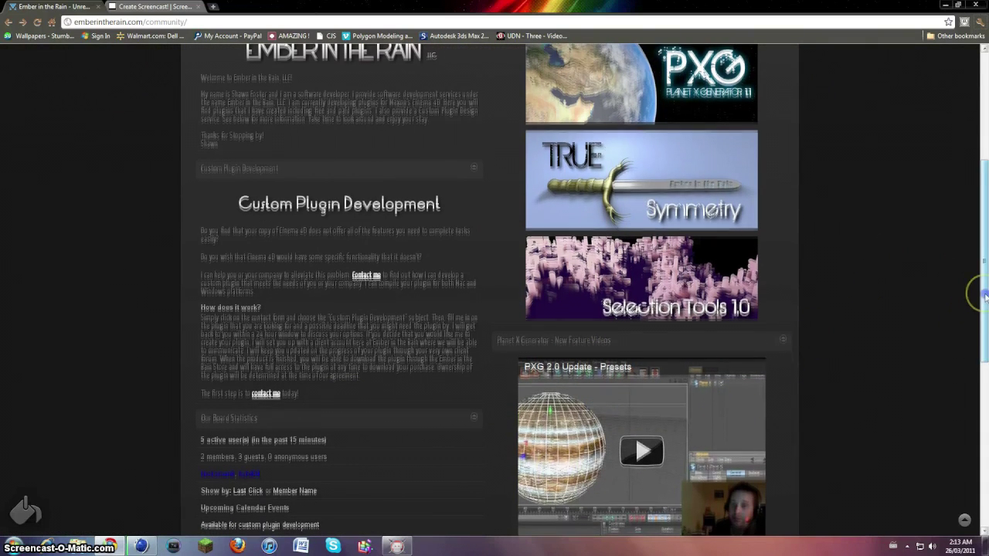
scroll(971, 287, down, 2)
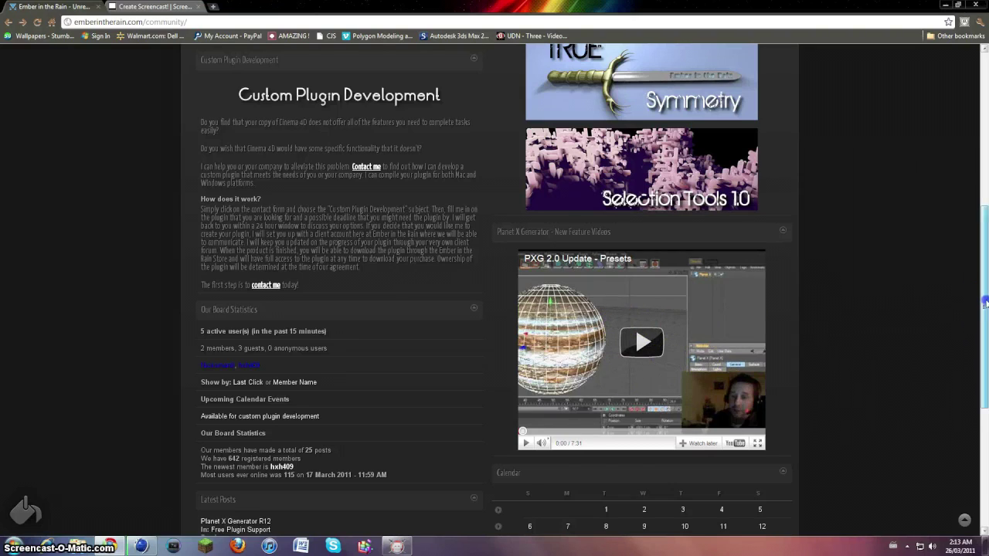
scroll(973, 309, down, 5)
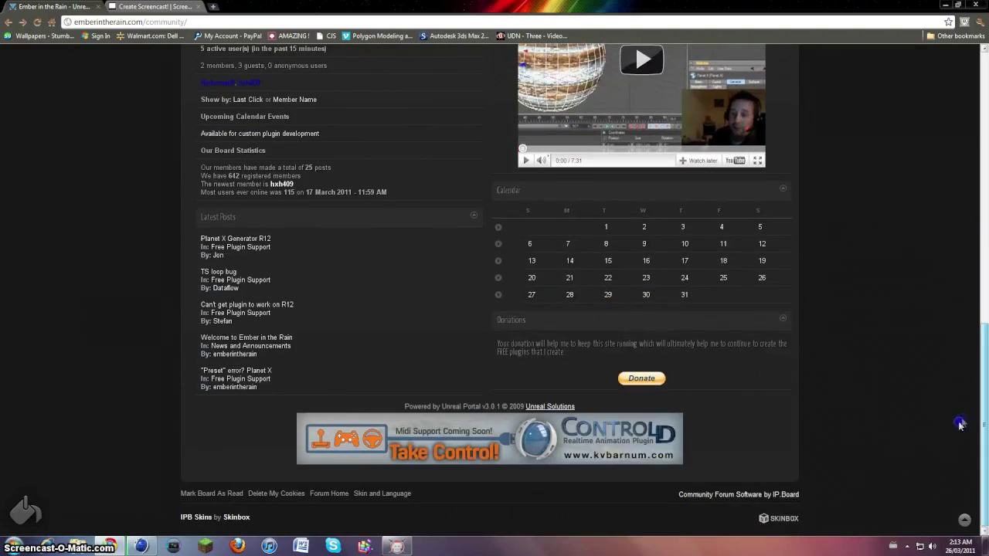
scroll(960, 424, up, 5)
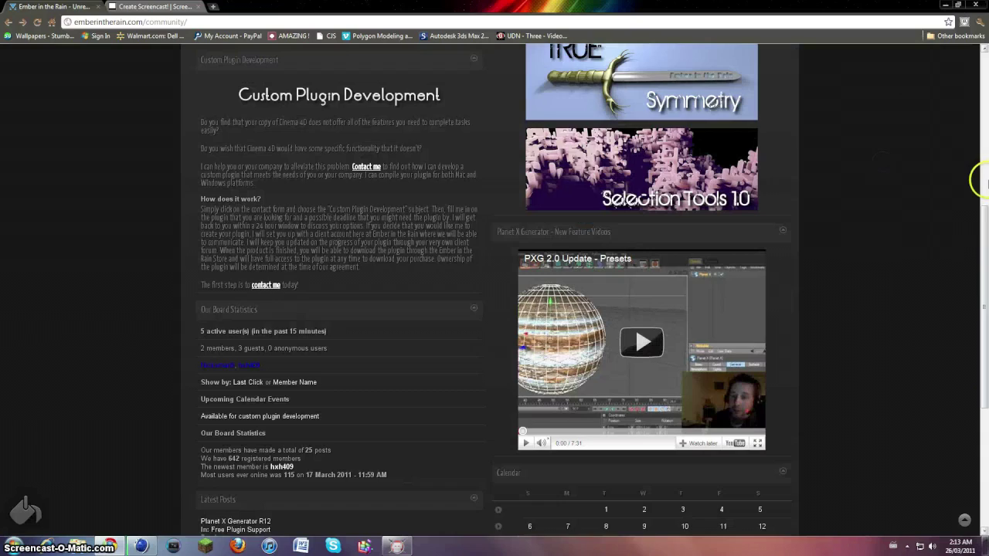
scroll(975, 224, up, 4)
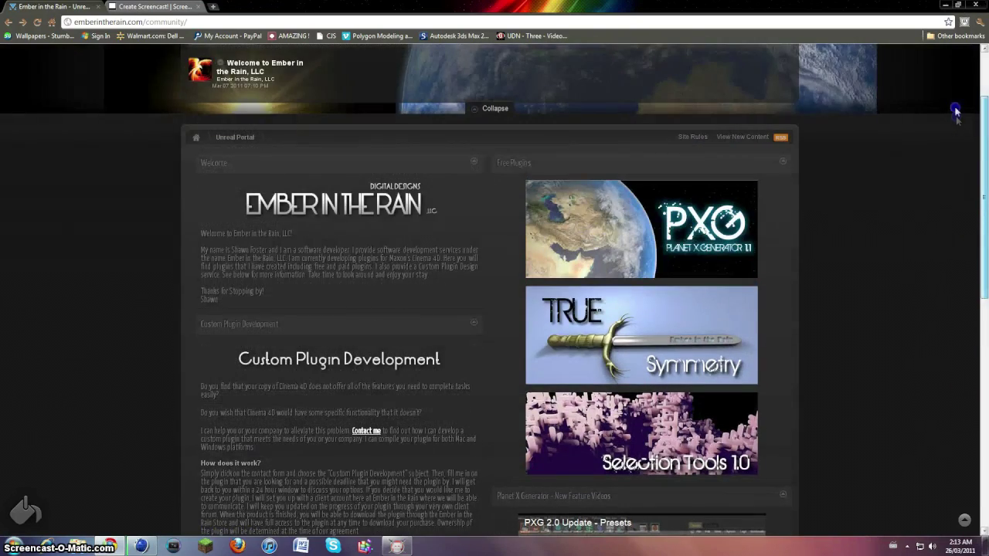
scroll(944, 244, down, 2)
scroll(943, 278, down, 6)
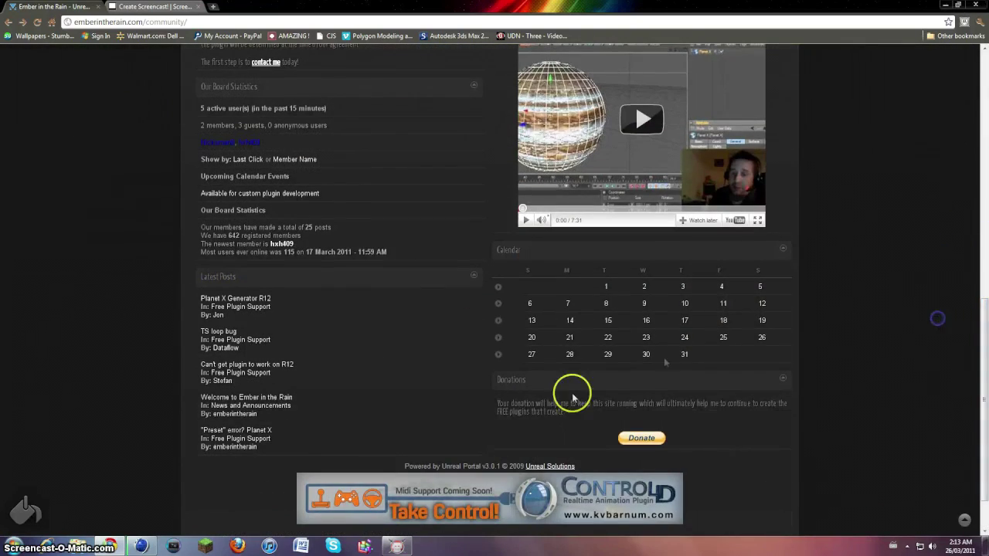
scroll(908, 93, up, 4)
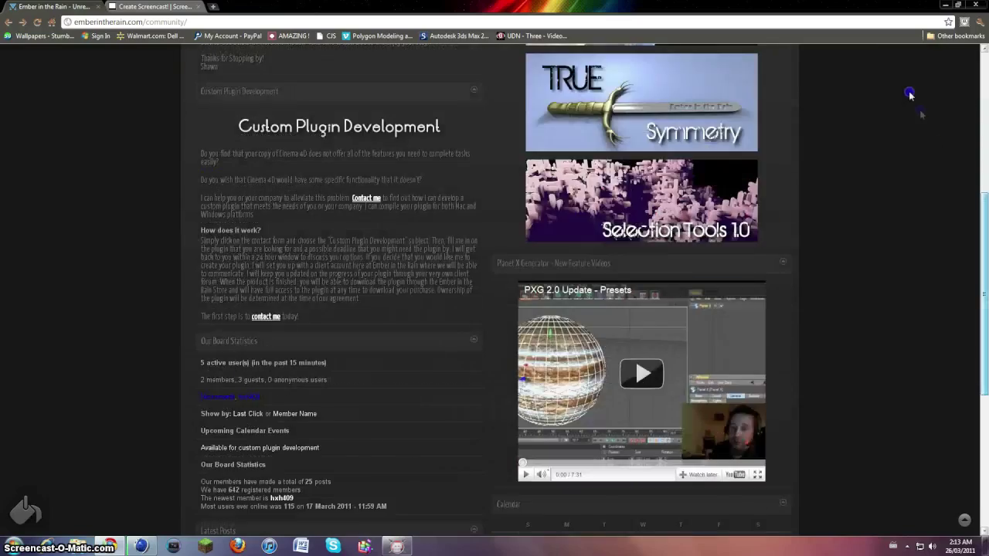
scroll(910, 95, down, 4)
scroll(912, 85, up, 10)
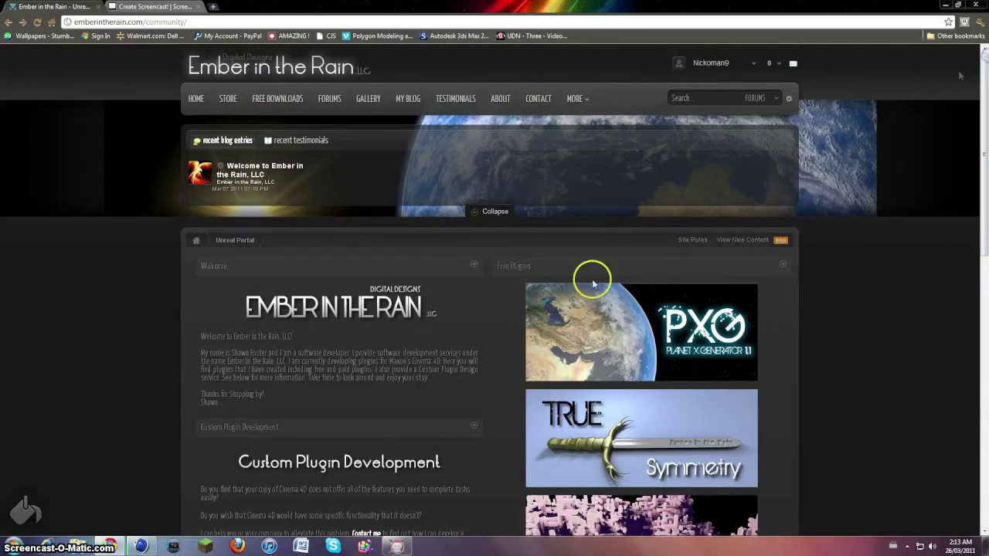
scroll(467, 340, down, 3)
scroll(495, 231, up, 3)
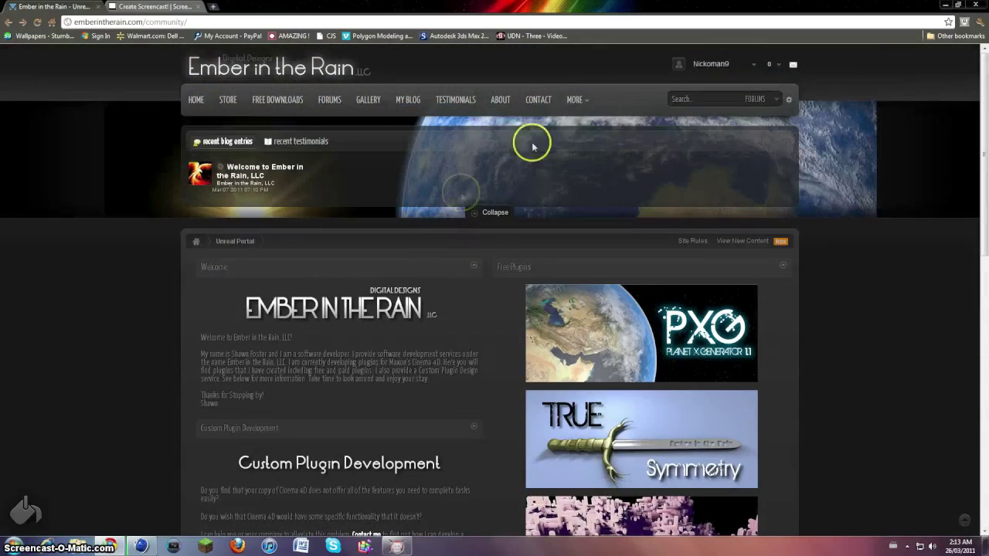
click(574, 99)
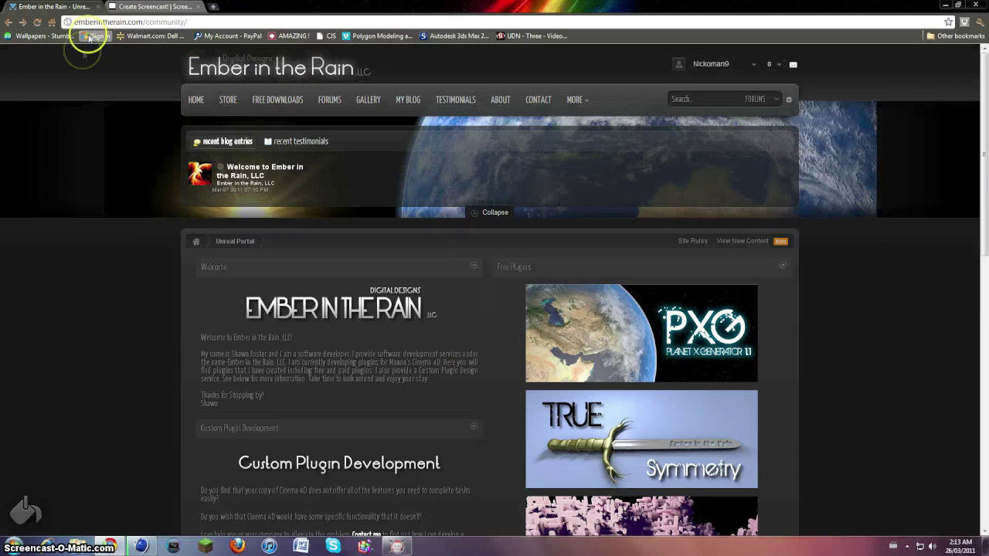
click(140, 546)
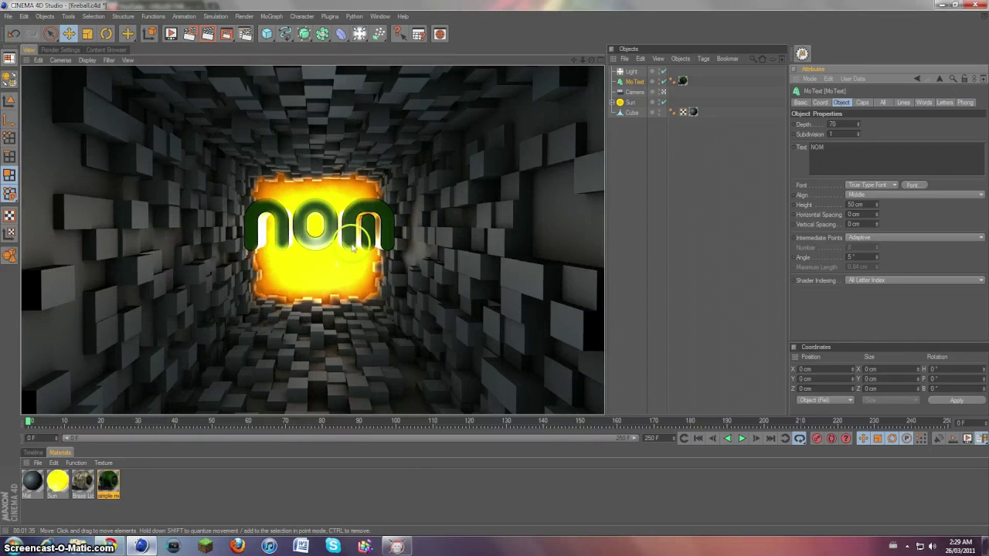
Step: Split the viewport into four views
click(601, 60)
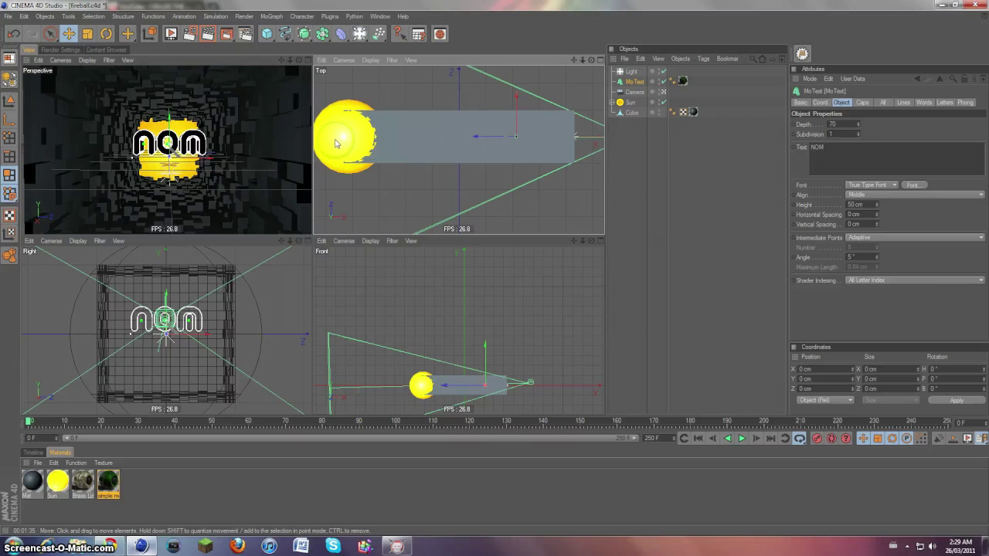
Step: In Model mode, move the Sun fireball along the tunnel at frame 60
click(9, 101)
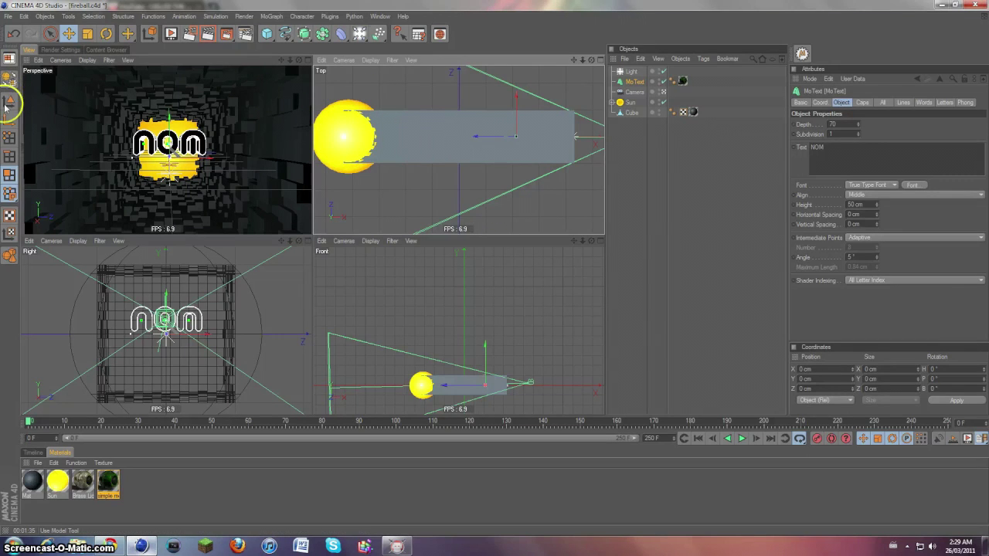
click(332, 150)
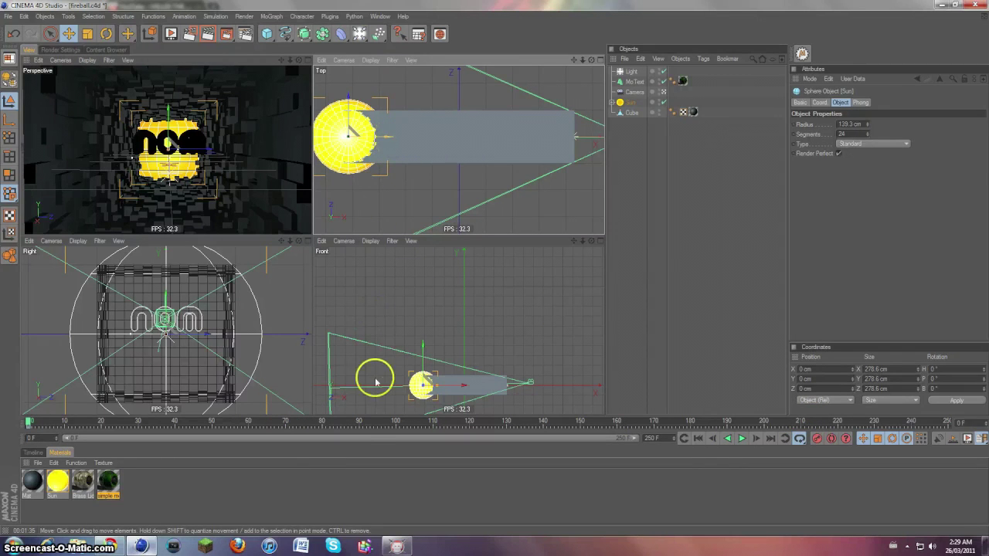
click(249, 423)
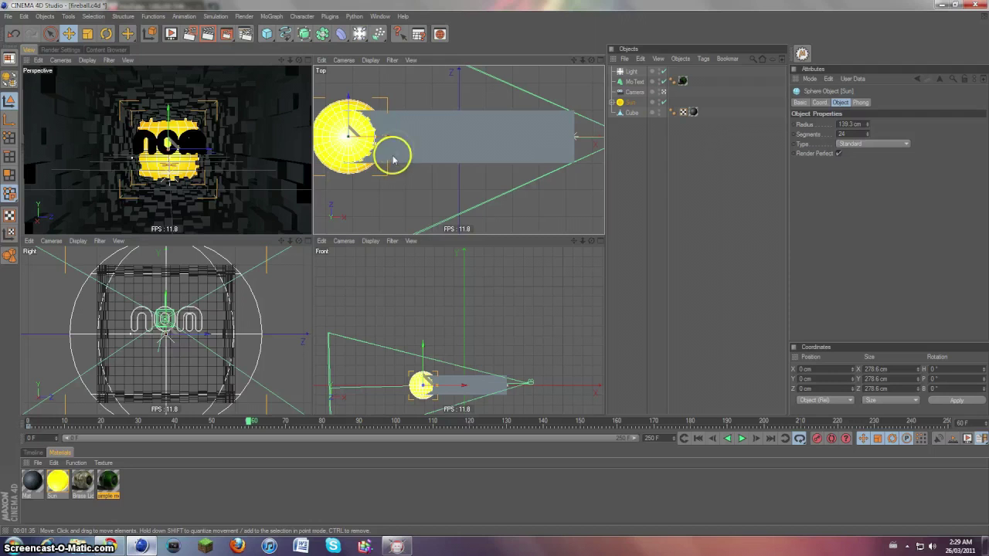
drag(391, 140, 488, 231)
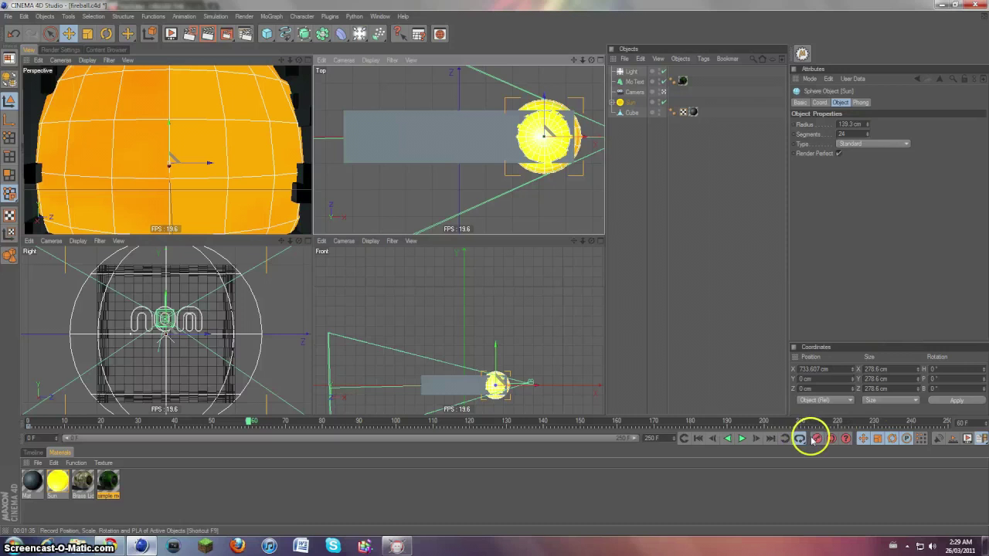
Step: Rewind, maximise the Perspective view, and play the fireball animation back to frame 0
click(698, 439)
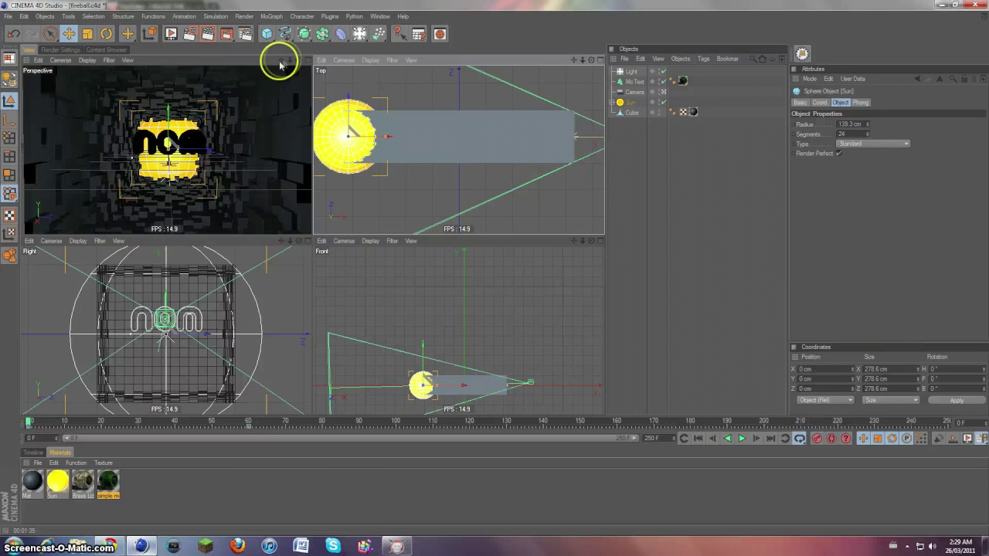
click(307, 60)
click(742, 438)
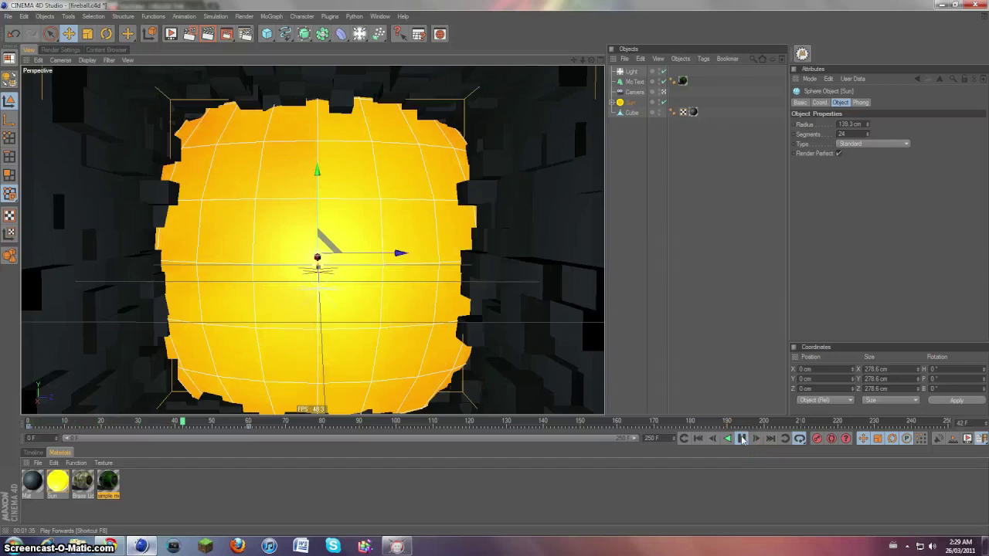
click(742, 438)
click(698, 438)
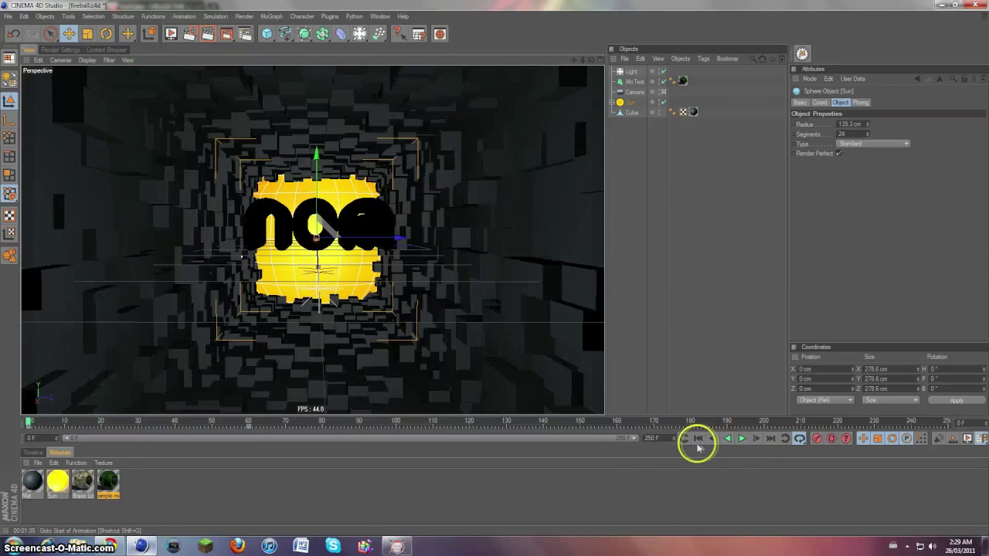
Step: In the Content Browser, browse the Broadcast, Studio and User preset folders
click(441, 36)
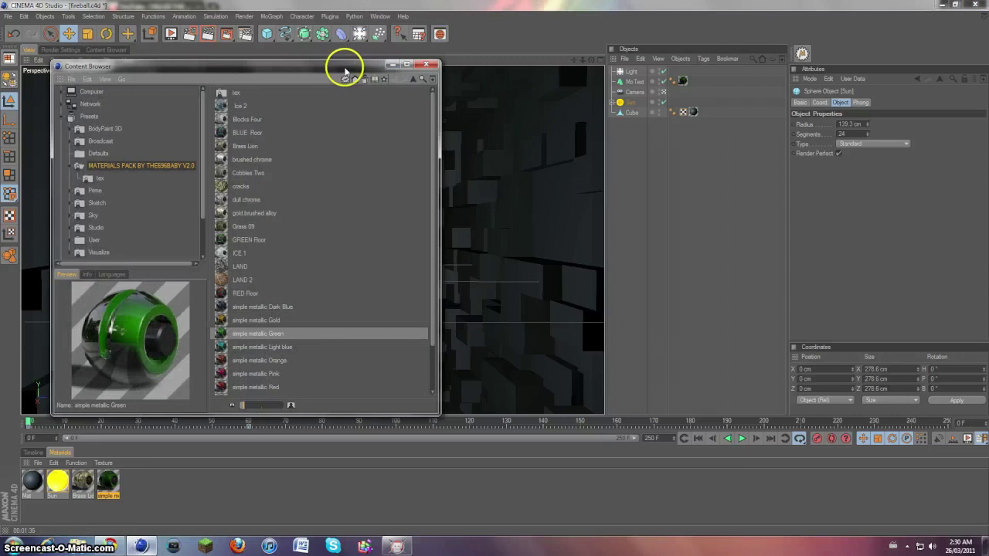
drag(345, 73, 565, 159)
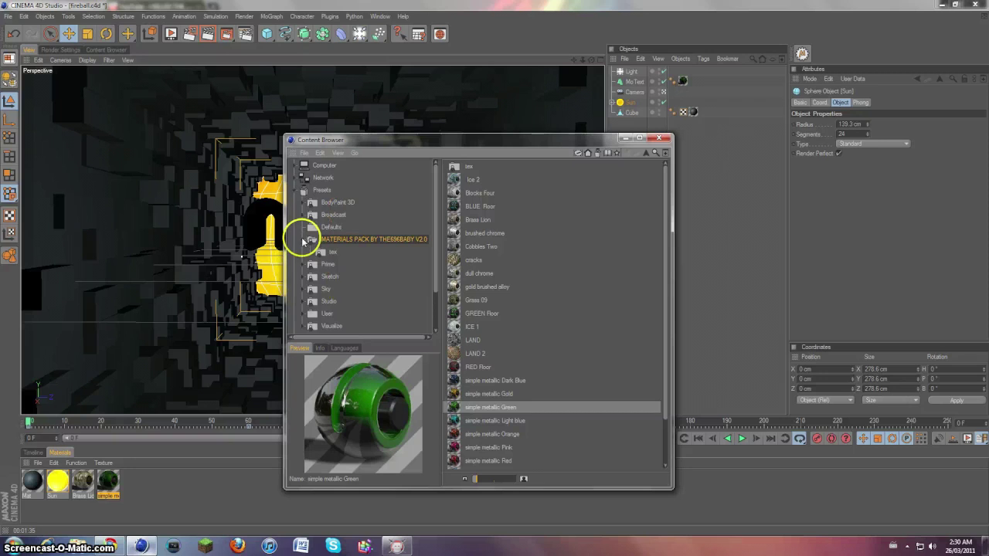
click(304, 240)
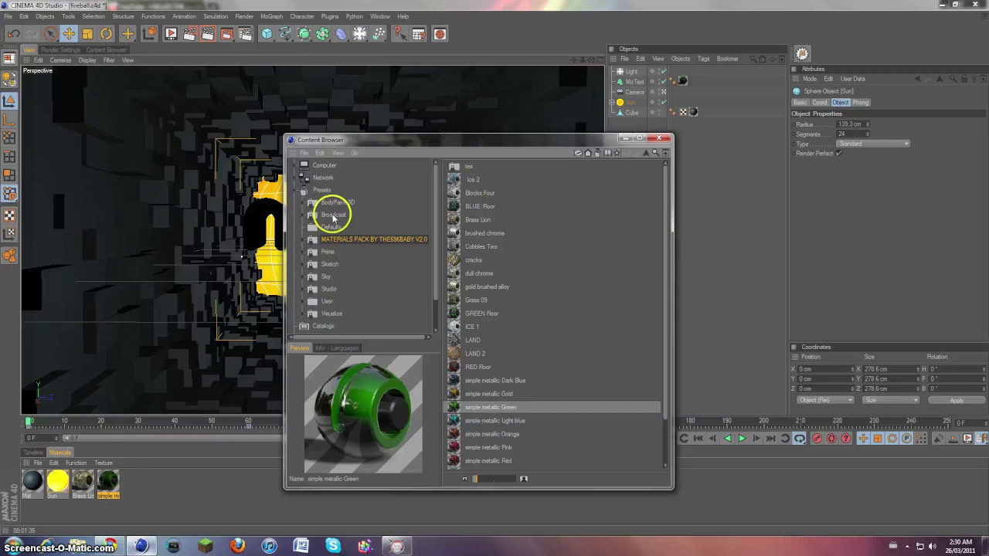
click(328, 215)
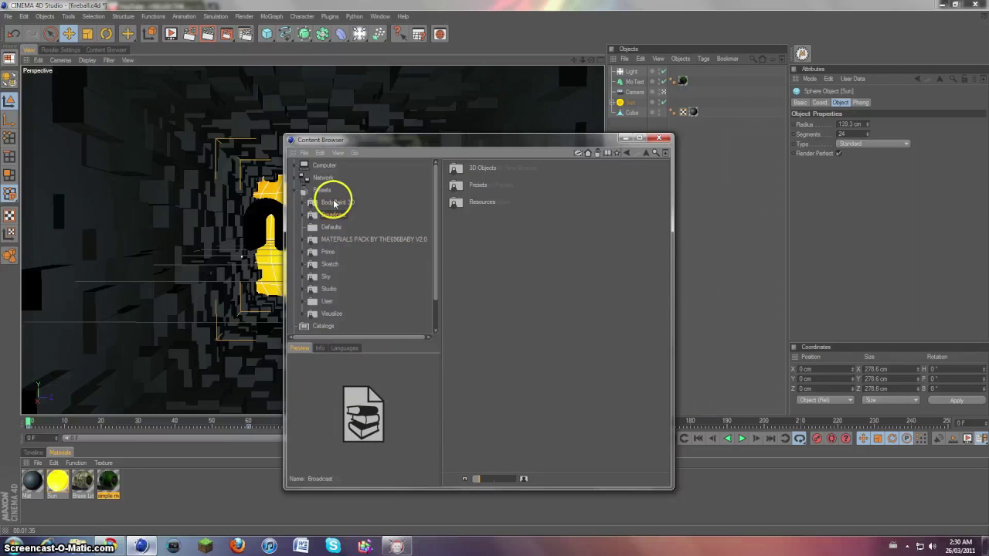
click(328, 288)
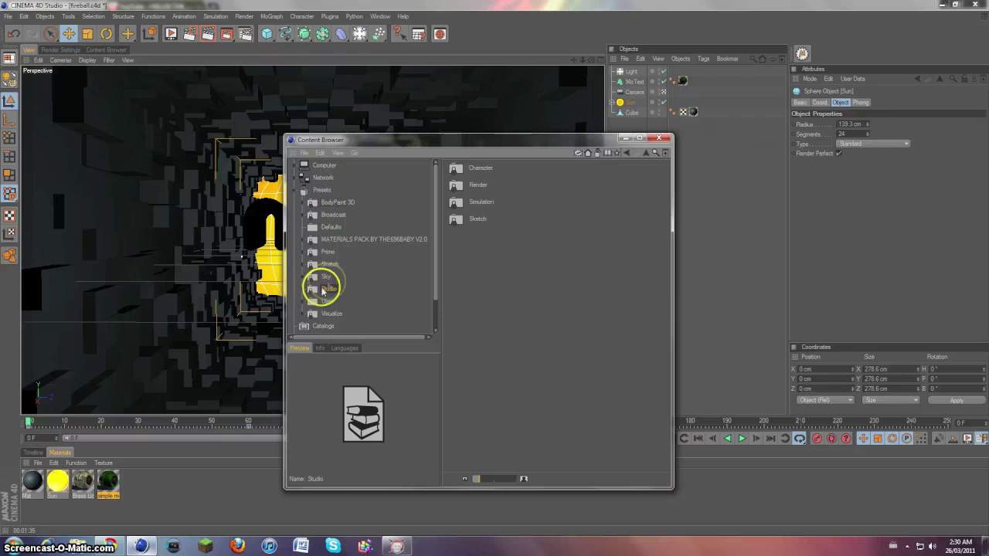
click(332, 306)
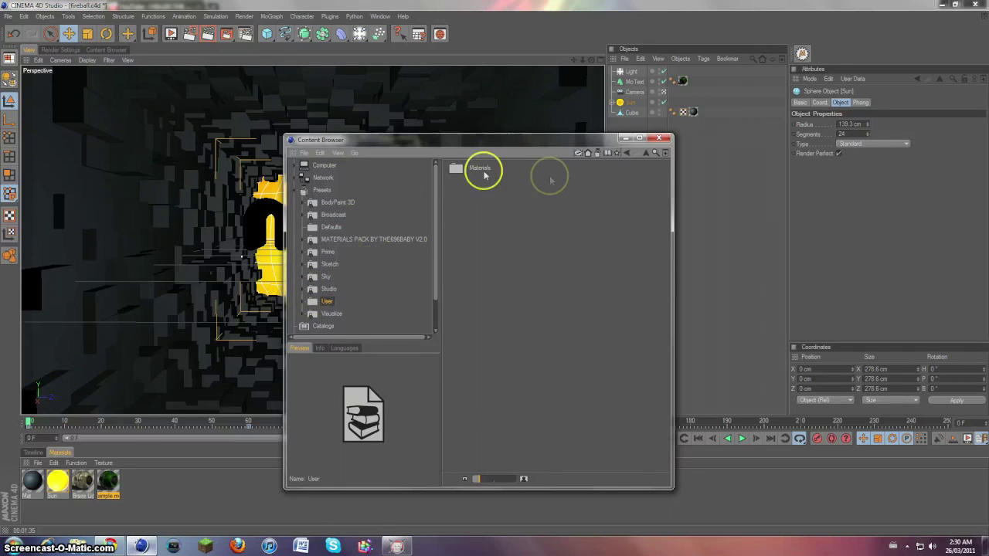
double_click(461, 176)
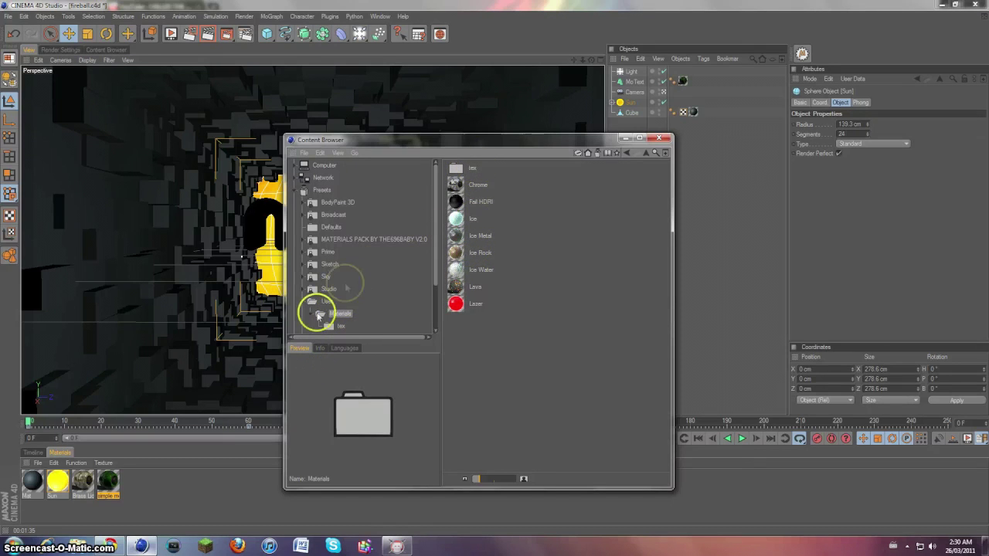
click(305, 301)
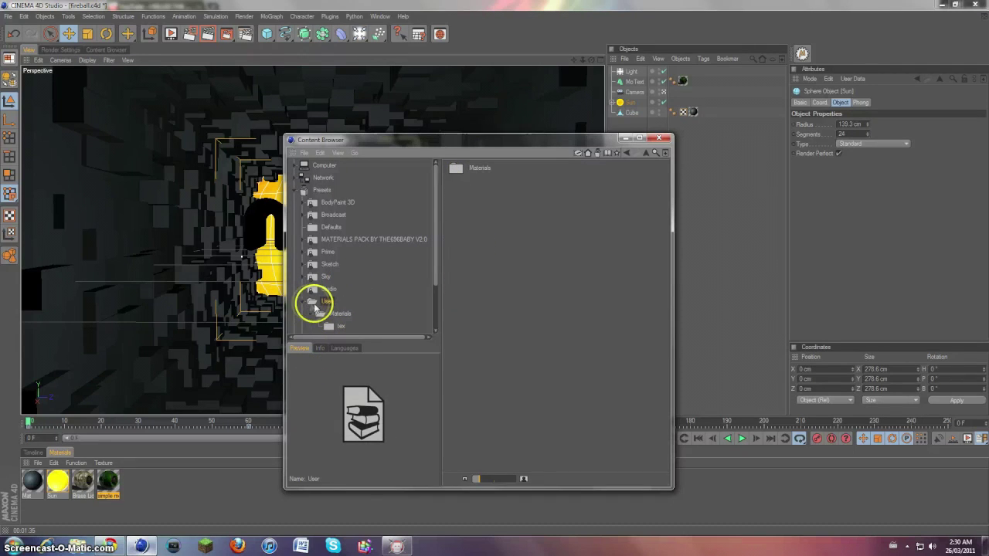
click(334, 313)
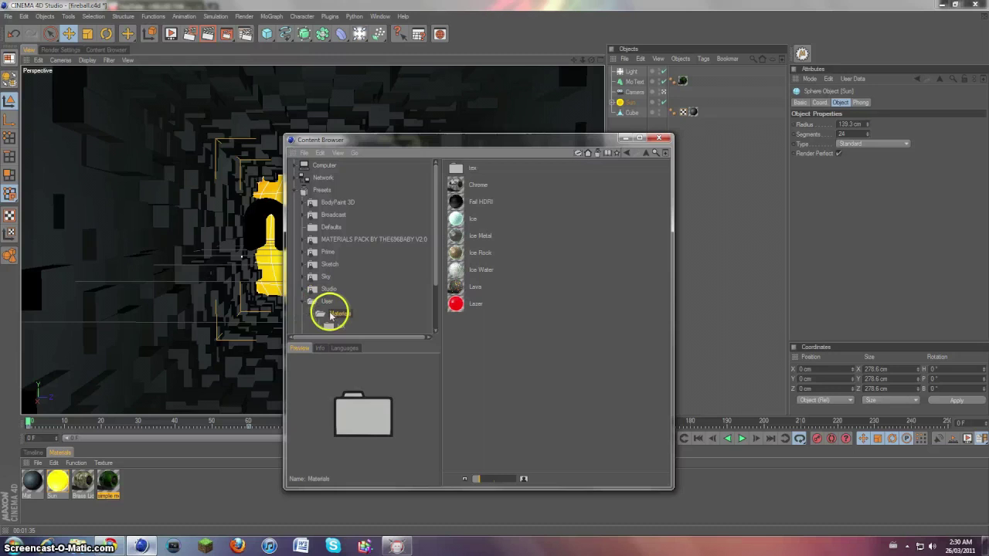
click(304, 303)
Step: Expand Prime > Materials > Misc to reach the Misc material list
click(326, 254)
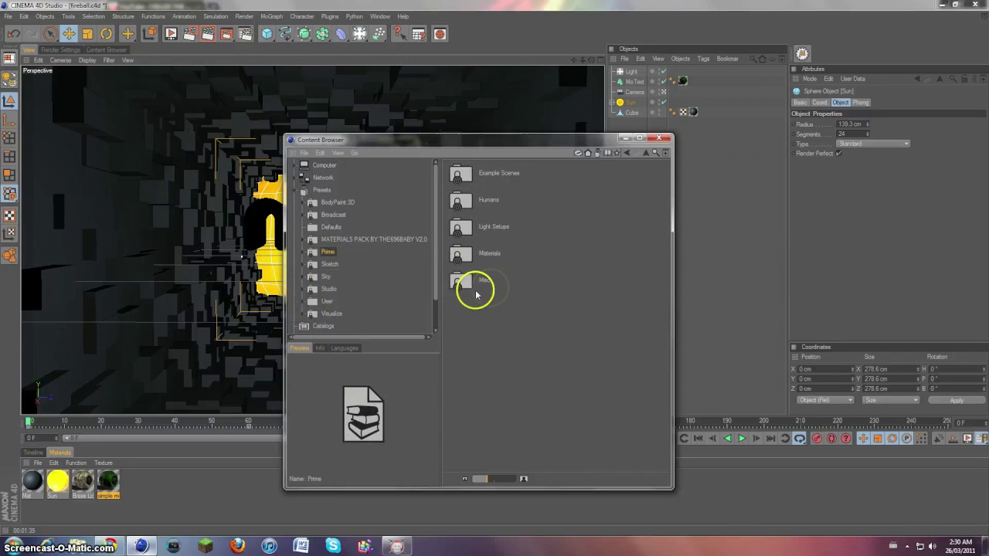
click(303, 253)
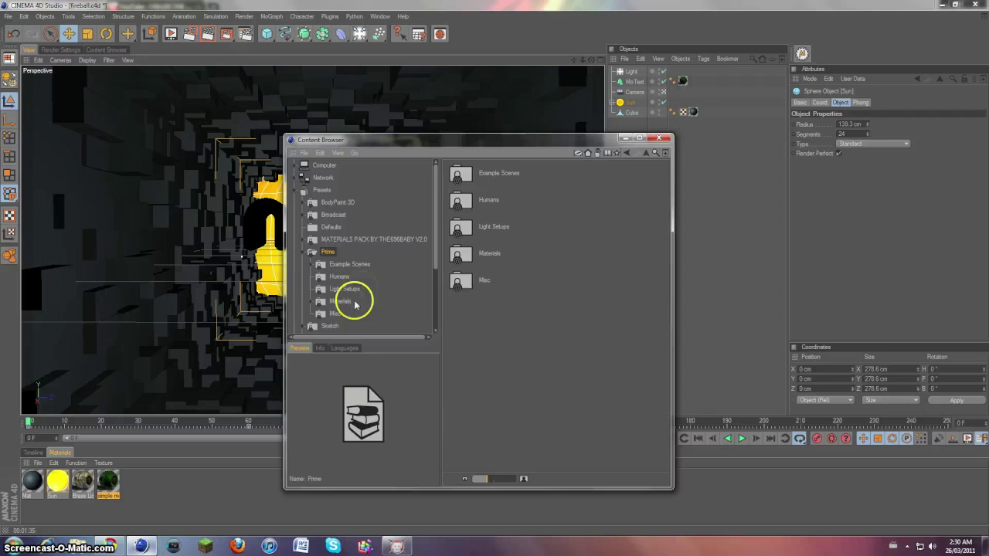
click(318, 314)
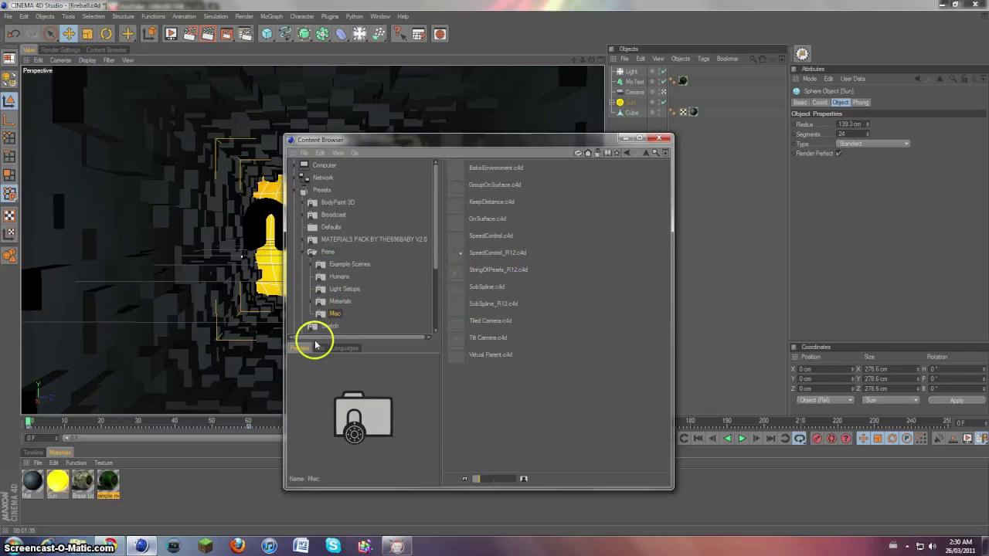
click(323, 303)
click(313, 303)
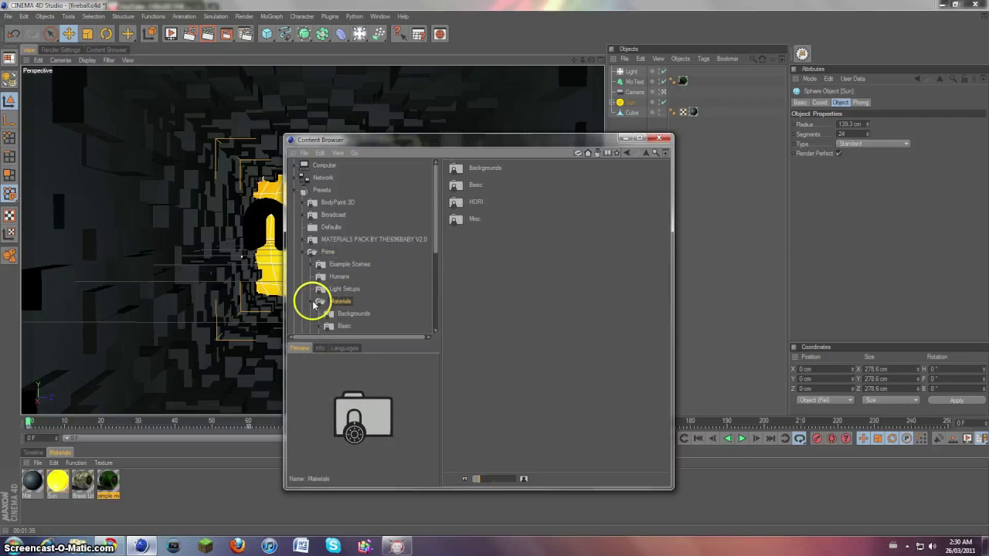
scroll(341, 303, down, 2)
click(340, 288)
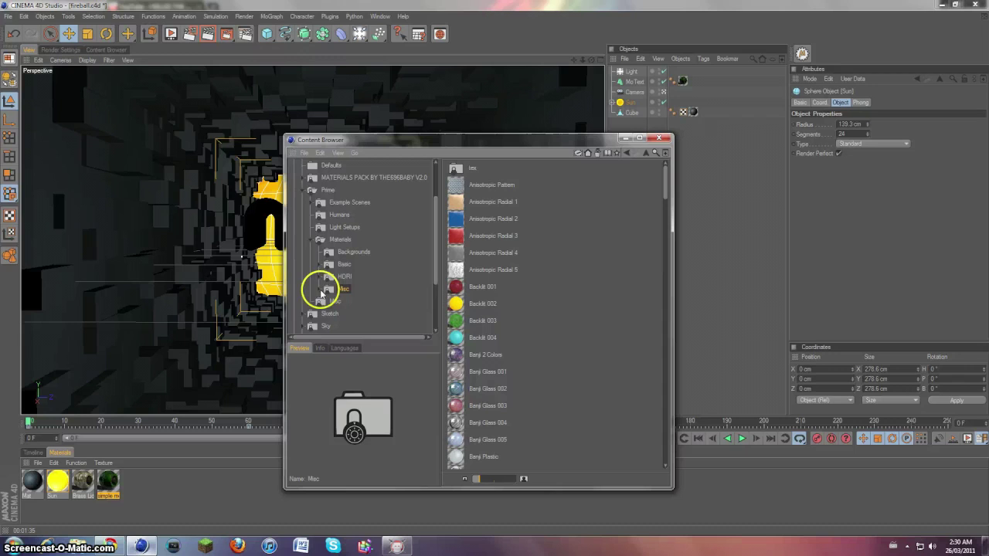
click(321, 288)
click(350, 302)
click(342, 288)
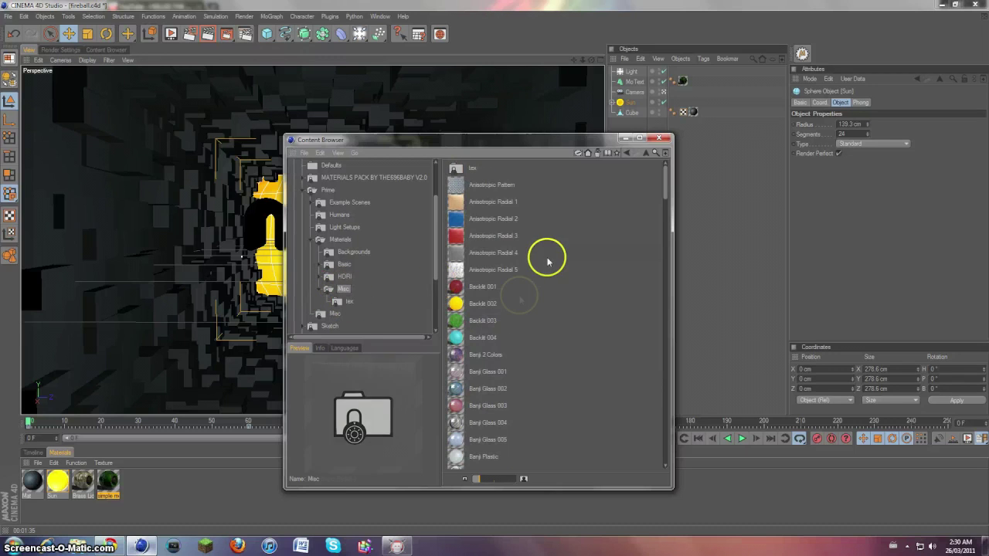
Step: Preview Anisotropic Radial 4 and Channel Lava, then close the Content Browser
click(546, 254)
scroll(510, 317, down, 5)
scroll(510, 318, down, 3)
click(471, 378)
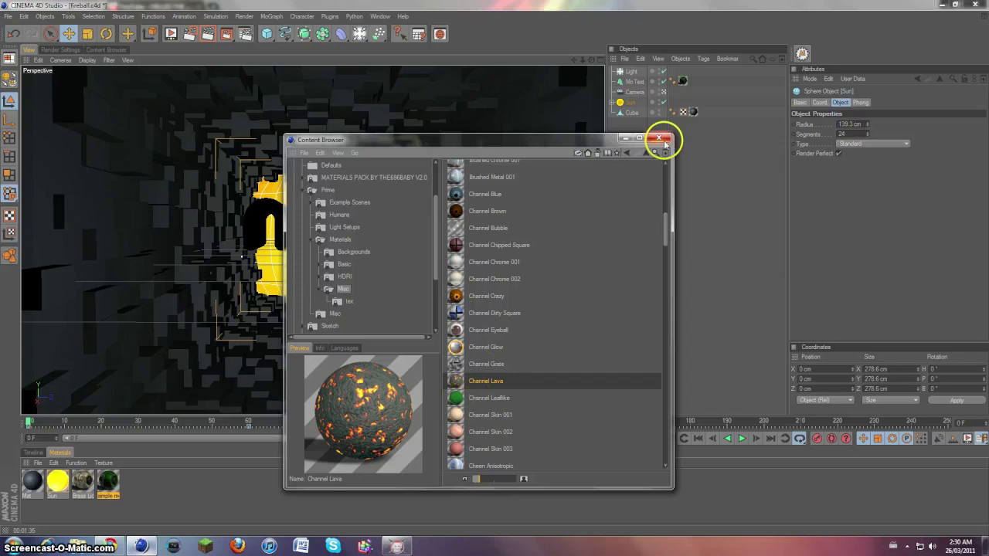
click(662, 140)
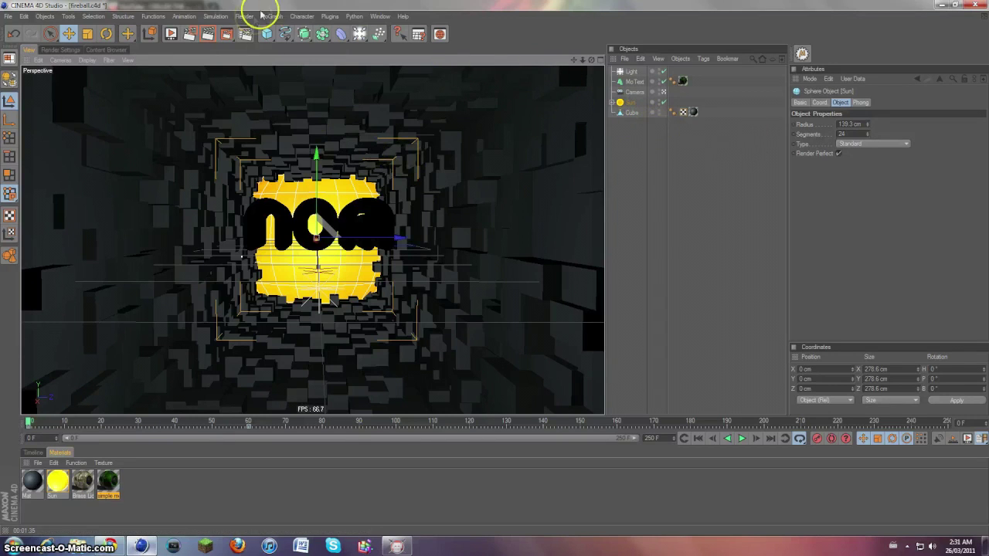
Step: Browse the NURBS generator flyout twice and dismiss it without adding any object
drag(305, 34, 683, 137)
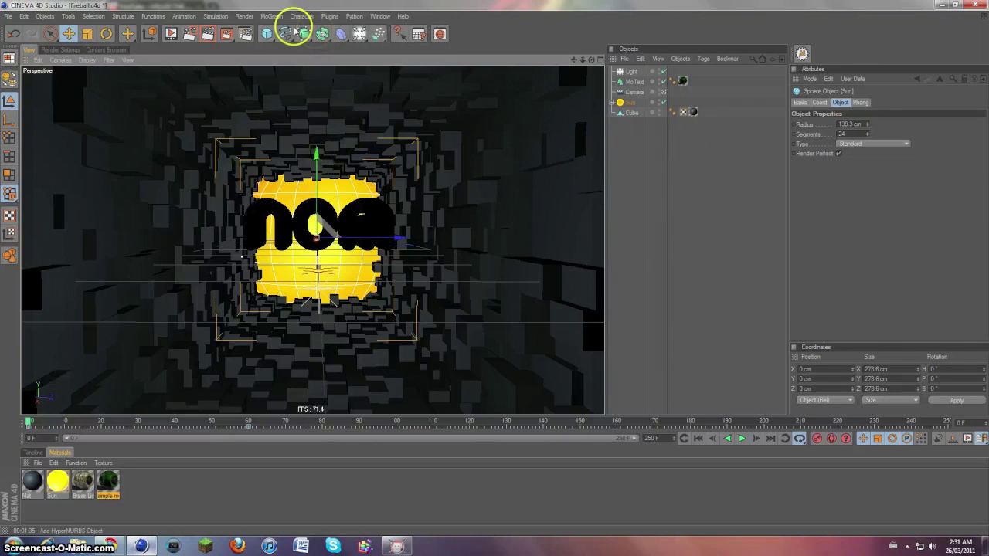
drag(305, 34, 714, 137)
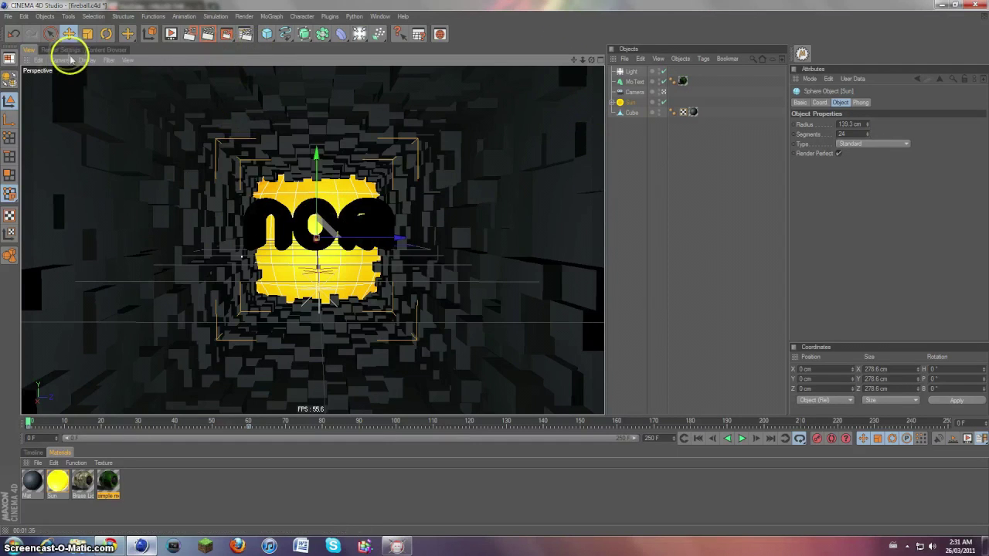
Step: Open the recent scene intervention_0025.c4d and leave its camera for a free perspective view
click(265, 33)
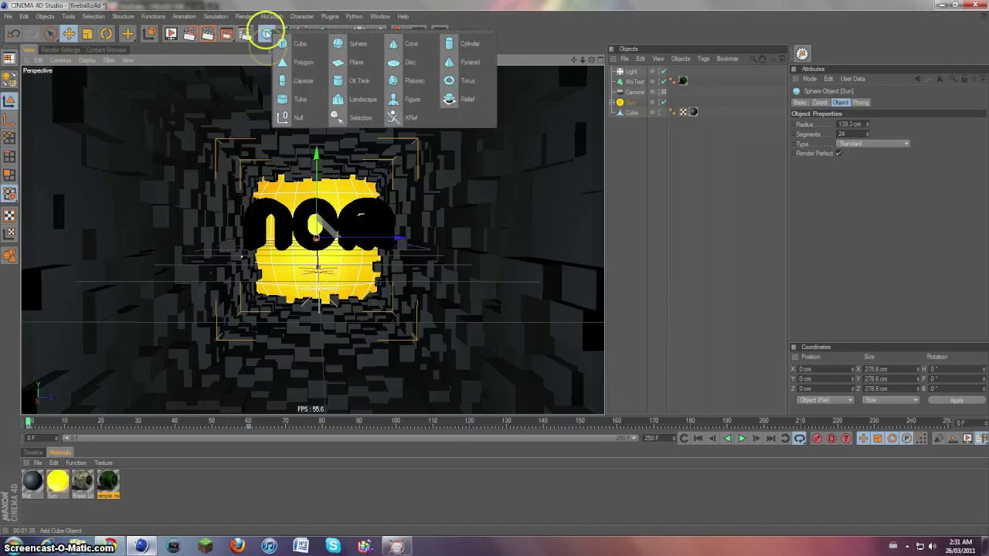
click(8, 16)
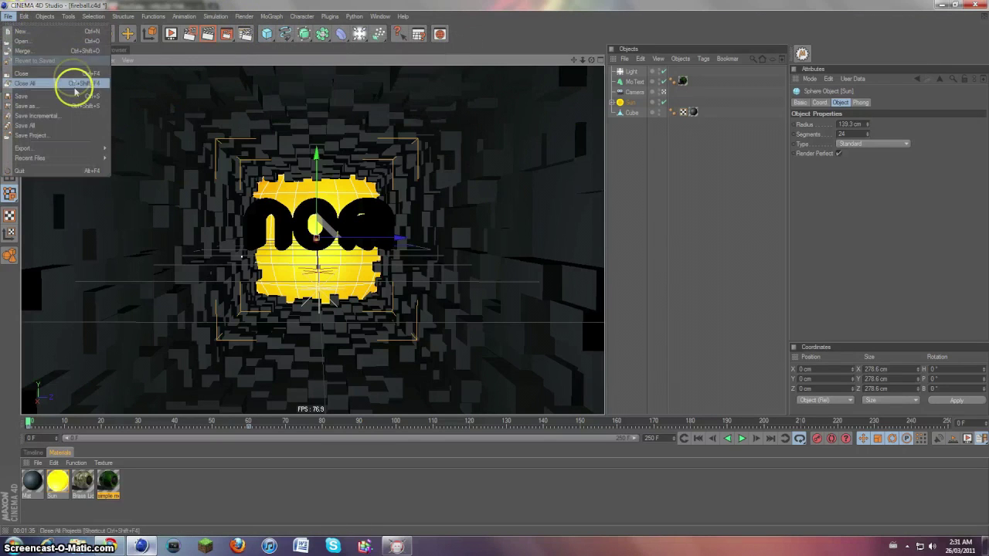
mouse_move(109, 158)
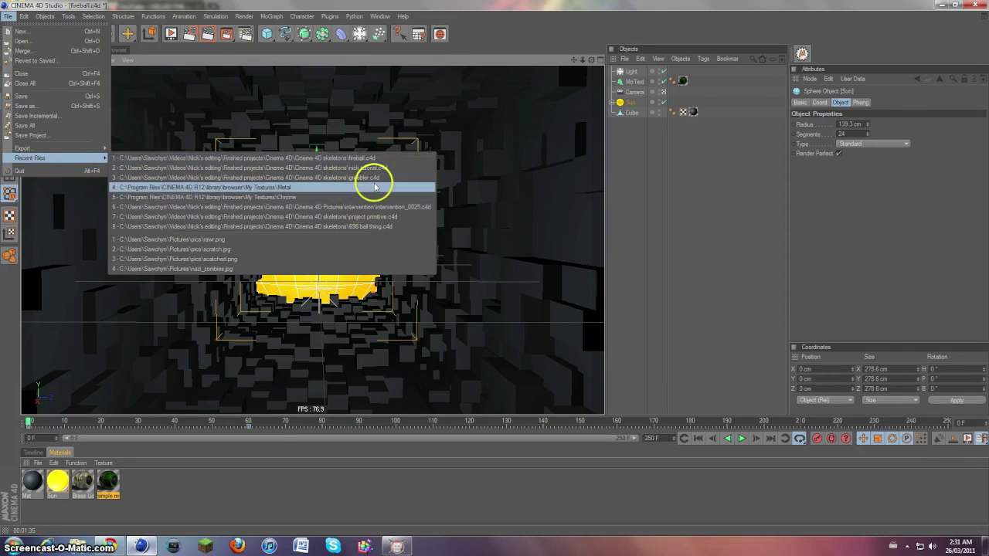
click(346, 209)
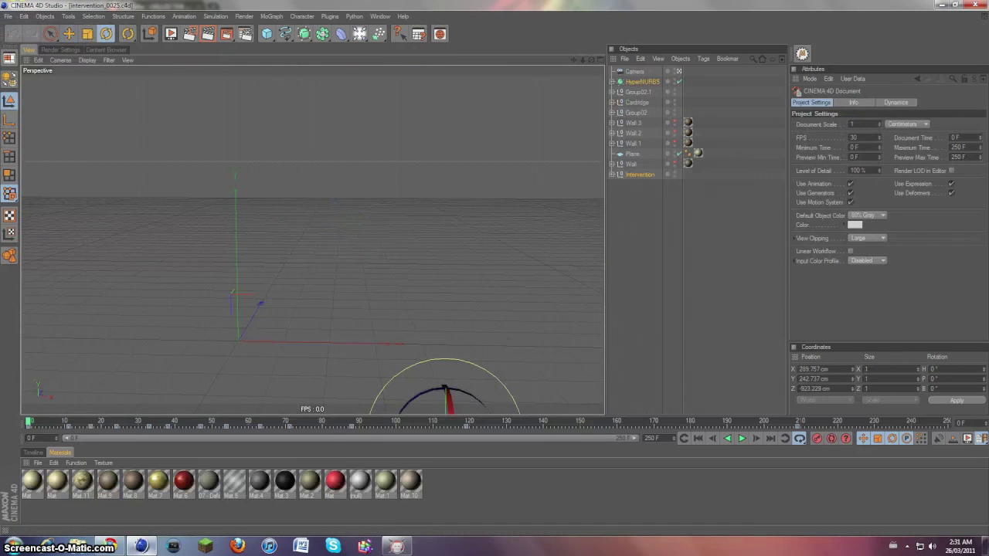
click(679, 71)
Step: Orbit around the rifle and render a textured preview of it
alt+drag(493, 268, 459, 270)
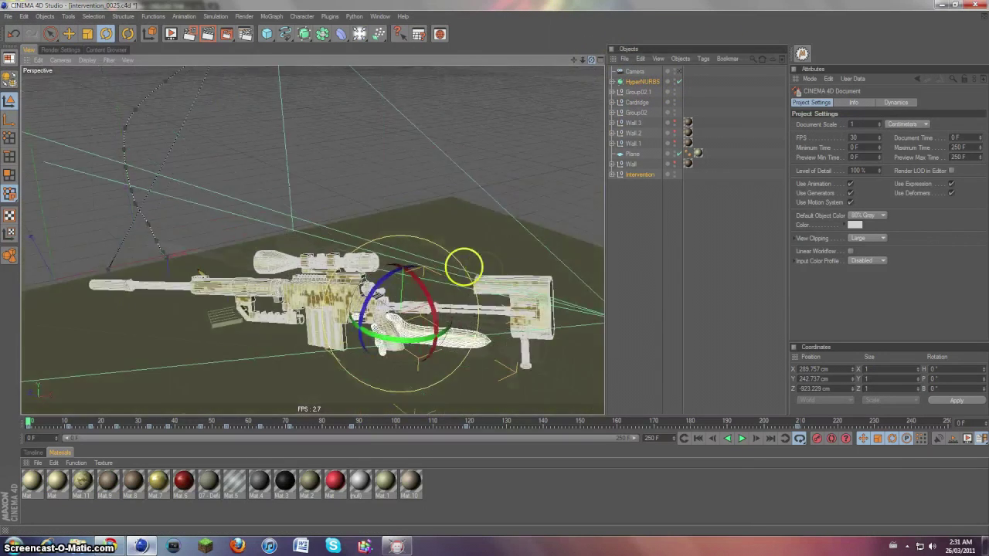
drag(574, 64, 445, 154)
click(207, 33)
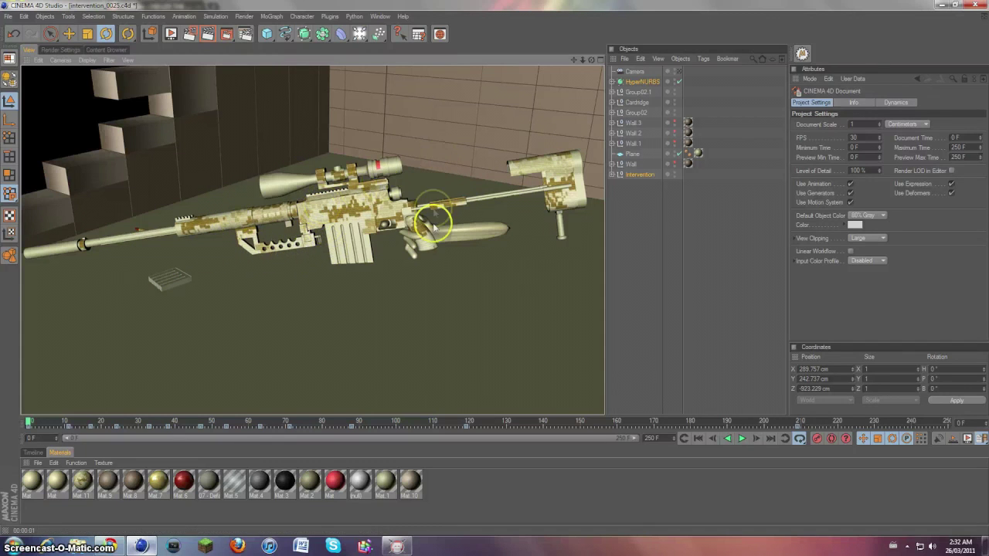
scroll(429, 232, up, 6)
Step: Select the hand cube gripping the rifle and render a close-up from below
drag(565, 59, 570, 203)
click(456, 311)
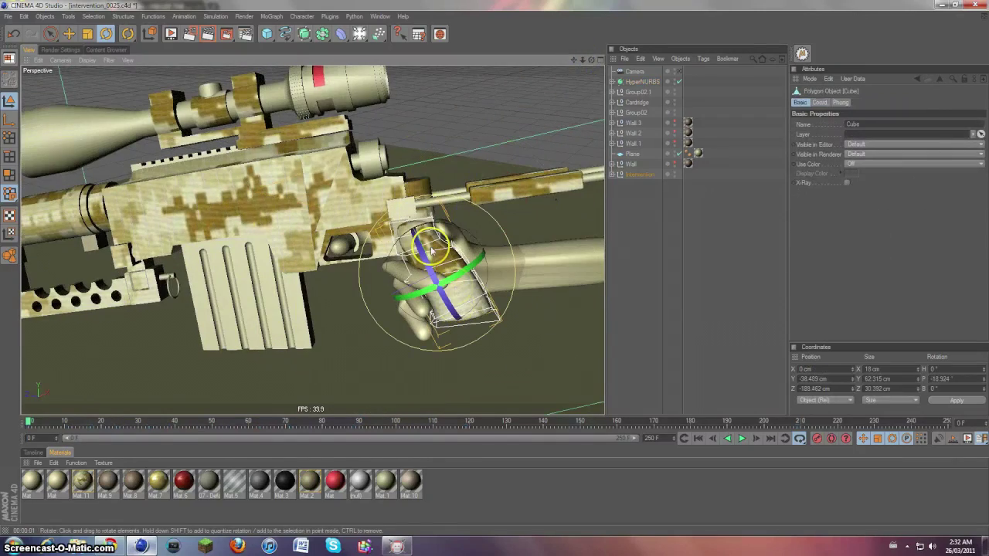
alt+drag(494, 265, 585, 54)
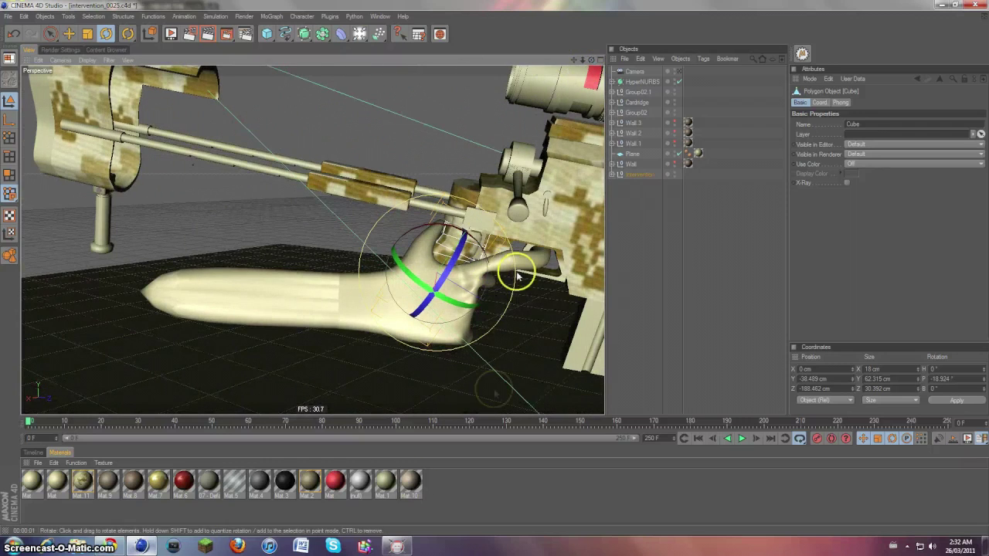
click(208, 33)
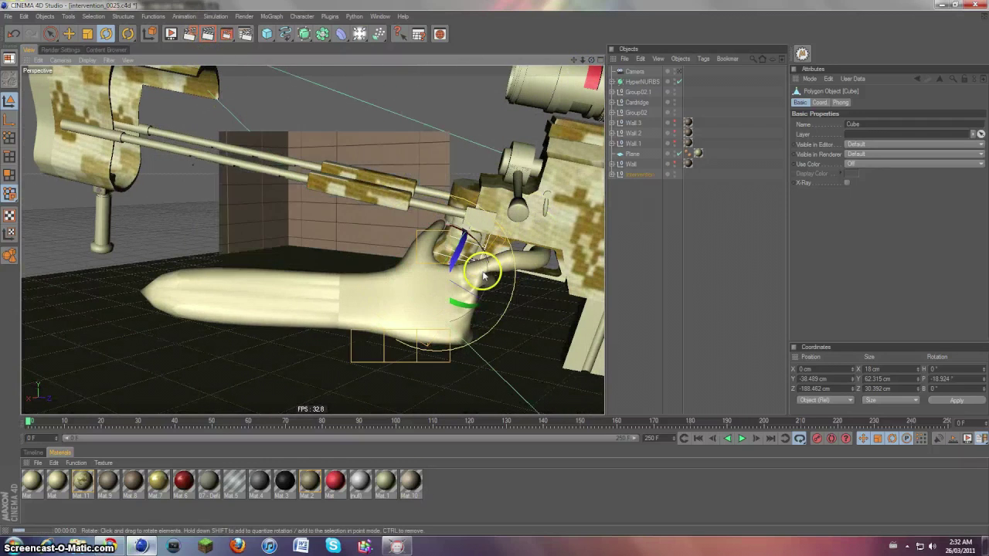
scroll(463, 221, down, 5)
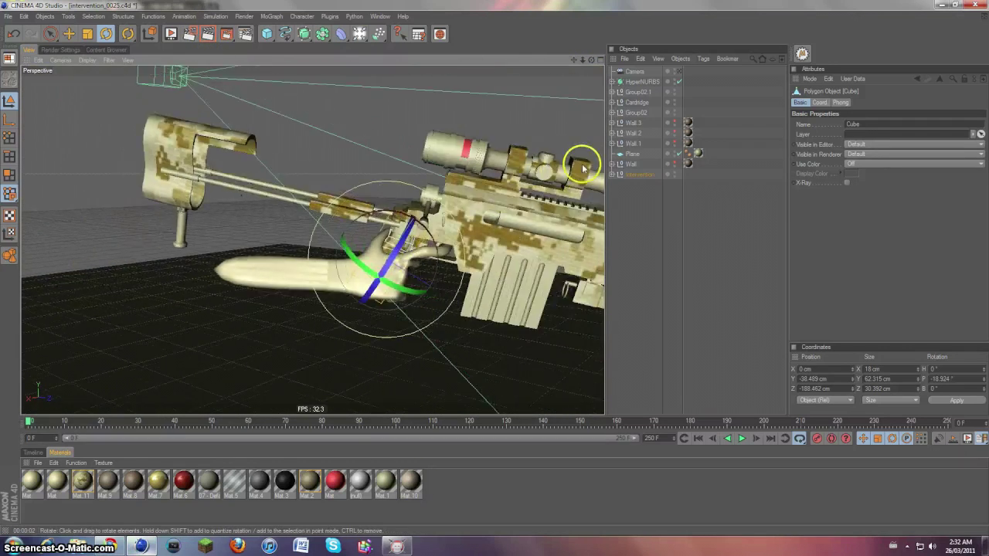
Step: Toggle the scene camera on and off, then orbit to further rifle angles
click(679, 72)
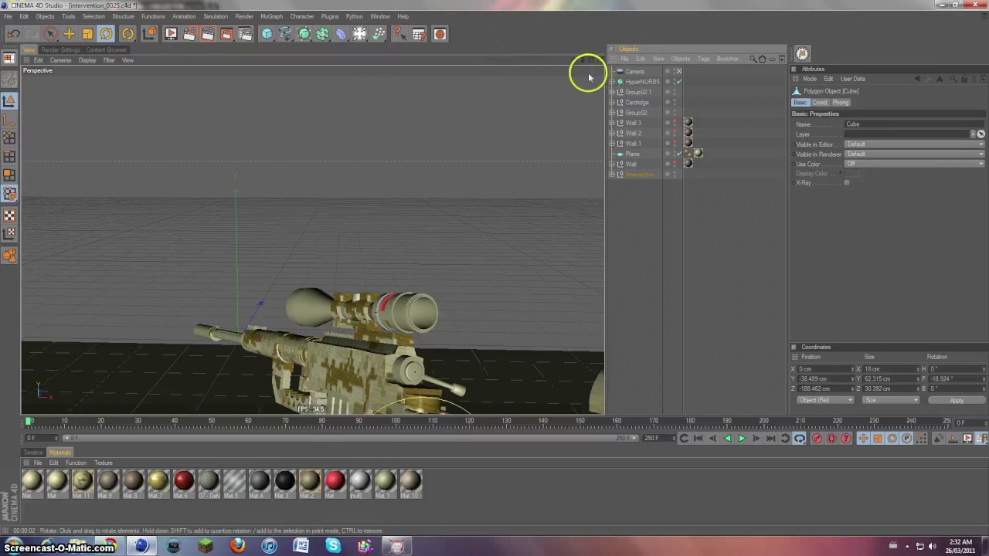
click(678, 71)
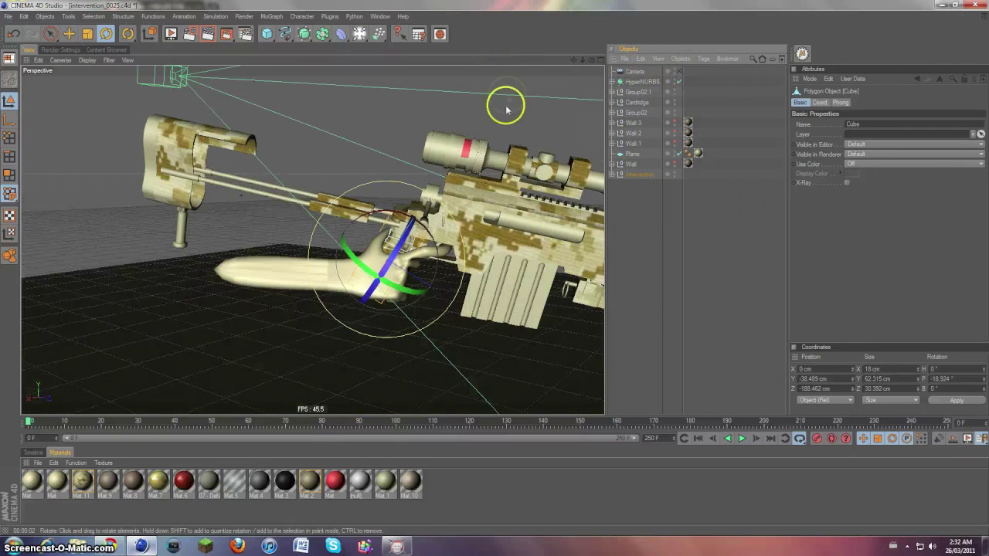
drag(591, 60, 490, 265)
drag(579, 60, 354, 347)
click(149, 545)
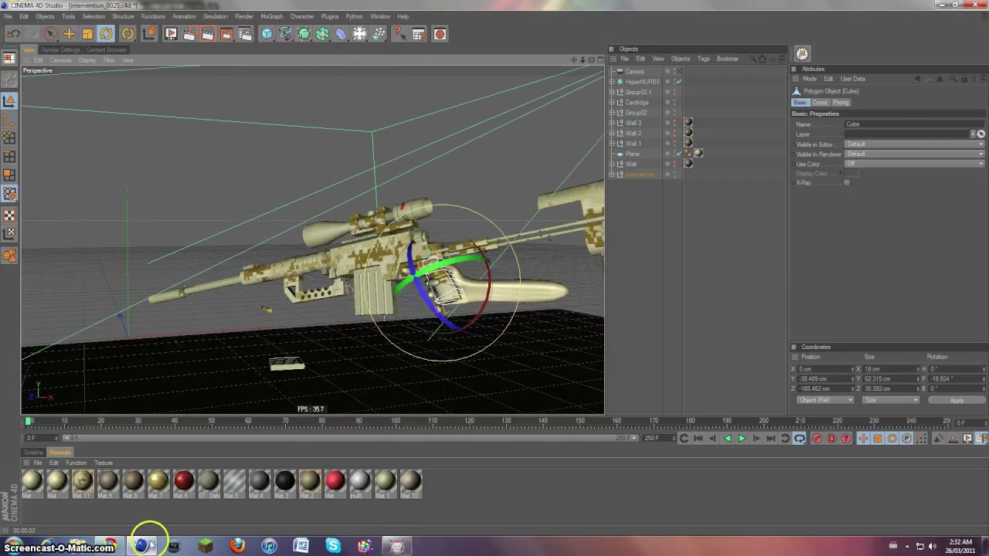
mouse_move(149, 544)
click(349, 340)
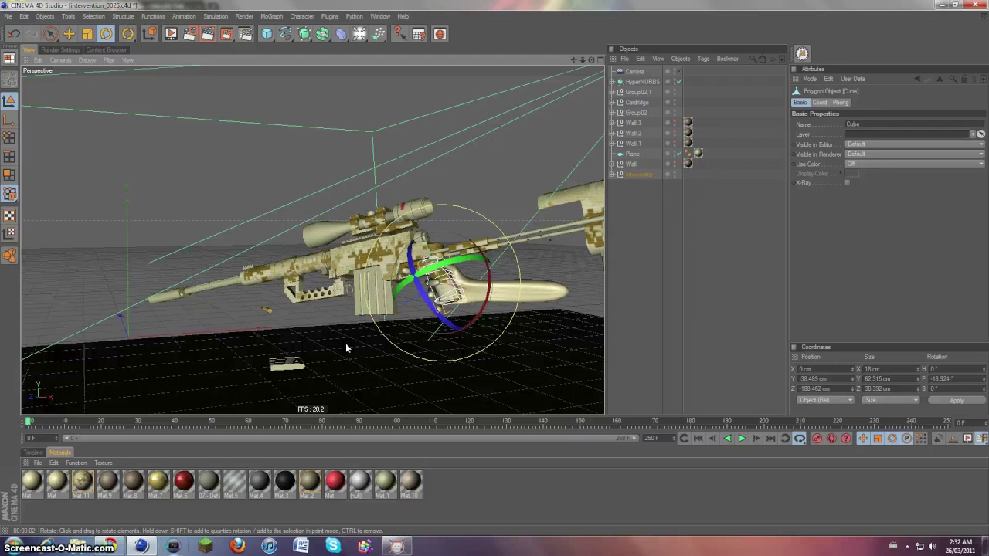
click(343, 346)
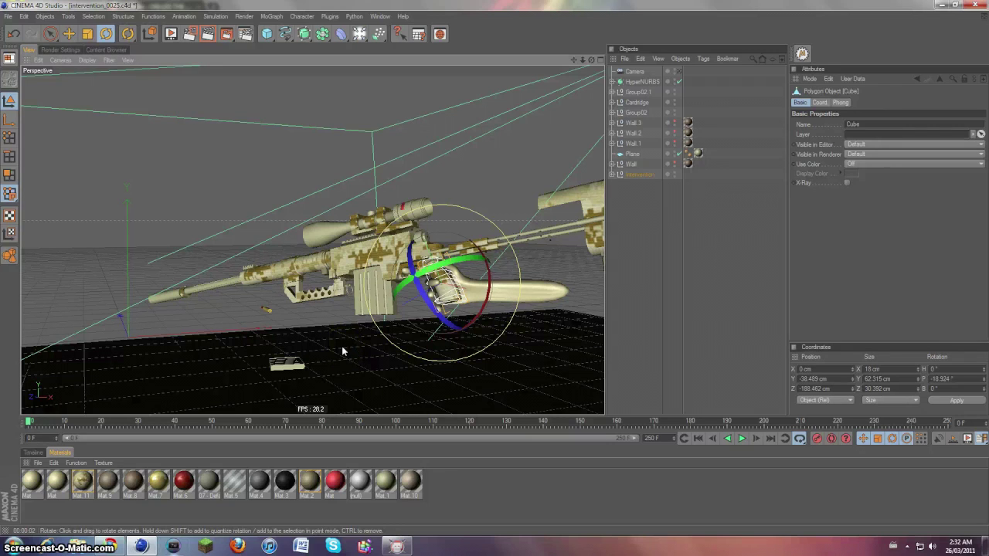